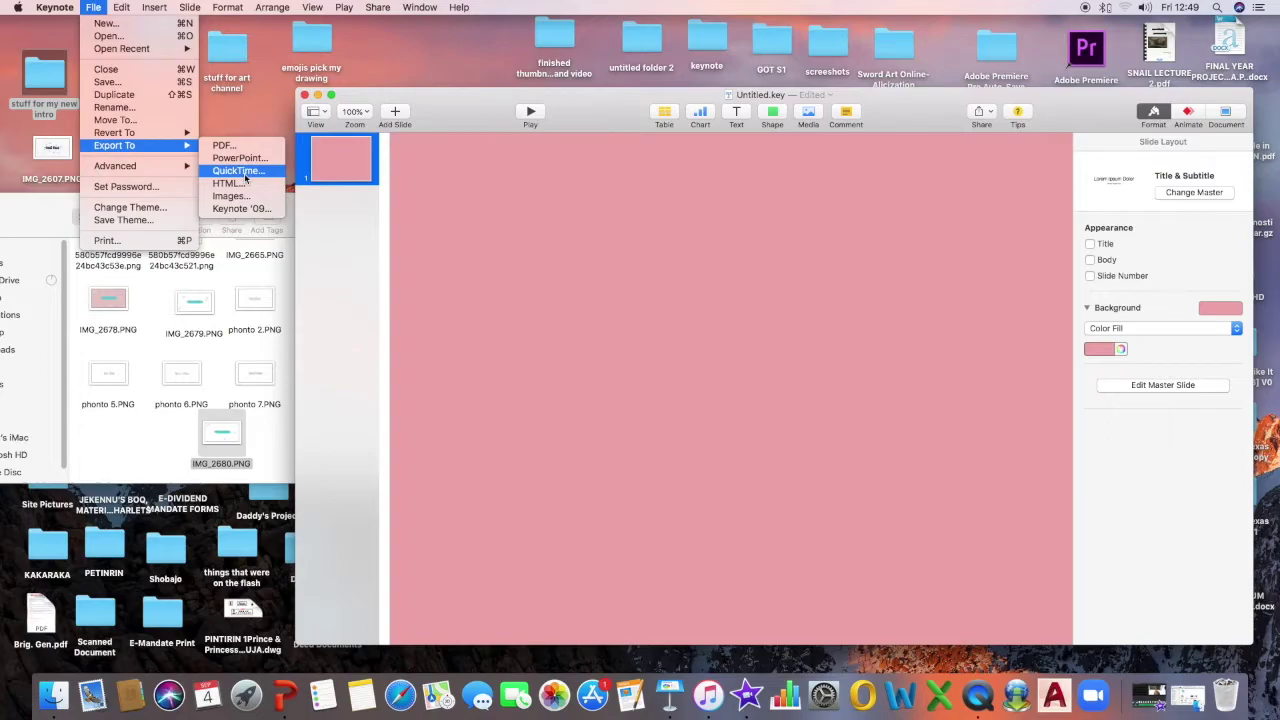
{"action": "left_click", "coordinate": [240, 172]}
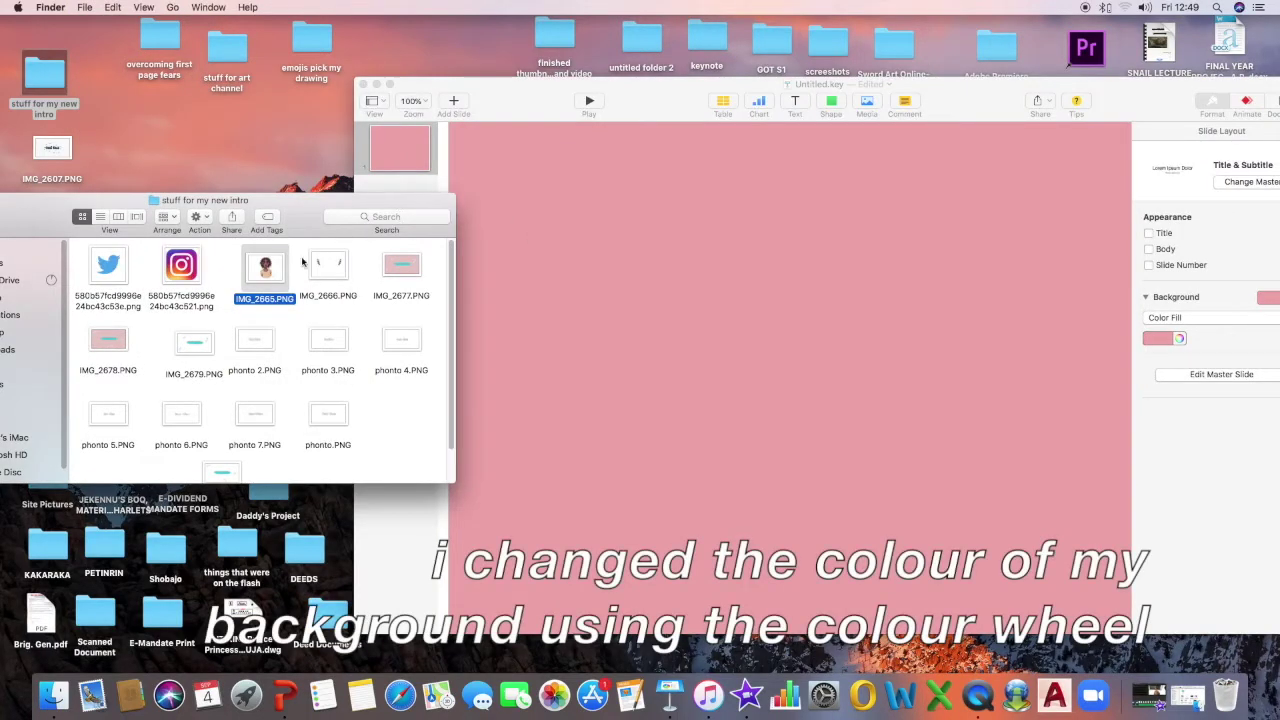
Place IMG_2665.PNG from the intro folder on the pink slide and bring the whole presentation window into view
{"action": "left_click_drag", "start_coordinate": [270, 268], "coordinate": [757, 363]}
{"action": "left_click_drag", "start_coordinate": [776, 298], "coordinate": [794, 297]}
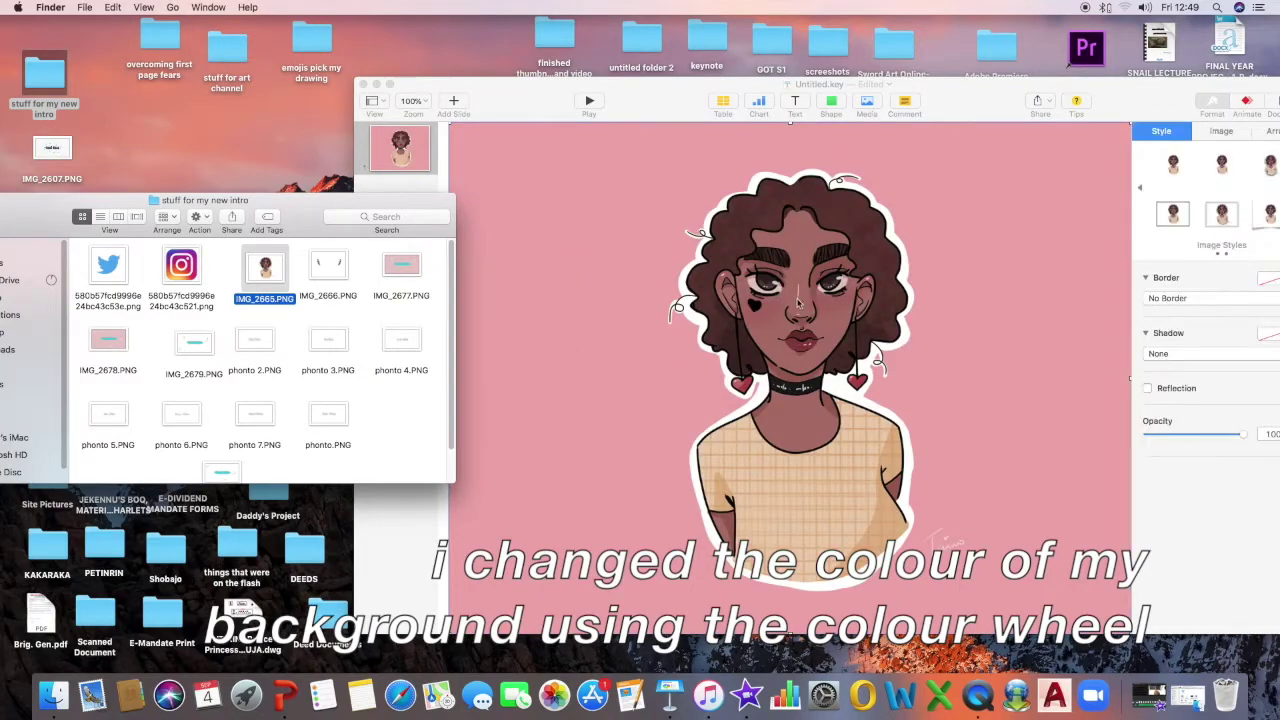
{"action": "left_click", "coordinate": [812, 290]}
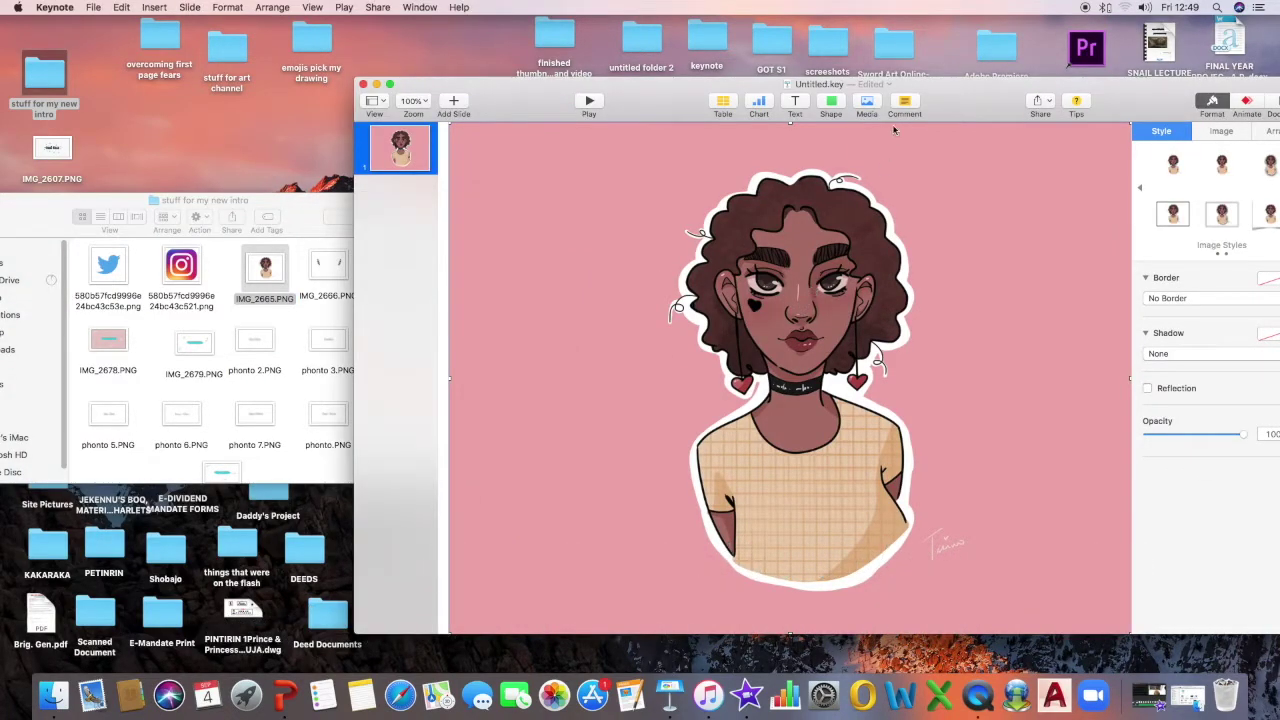
{"action": "left_click_drag", "start_coordinate": [930, 93], "coordinate": [675, 93]}
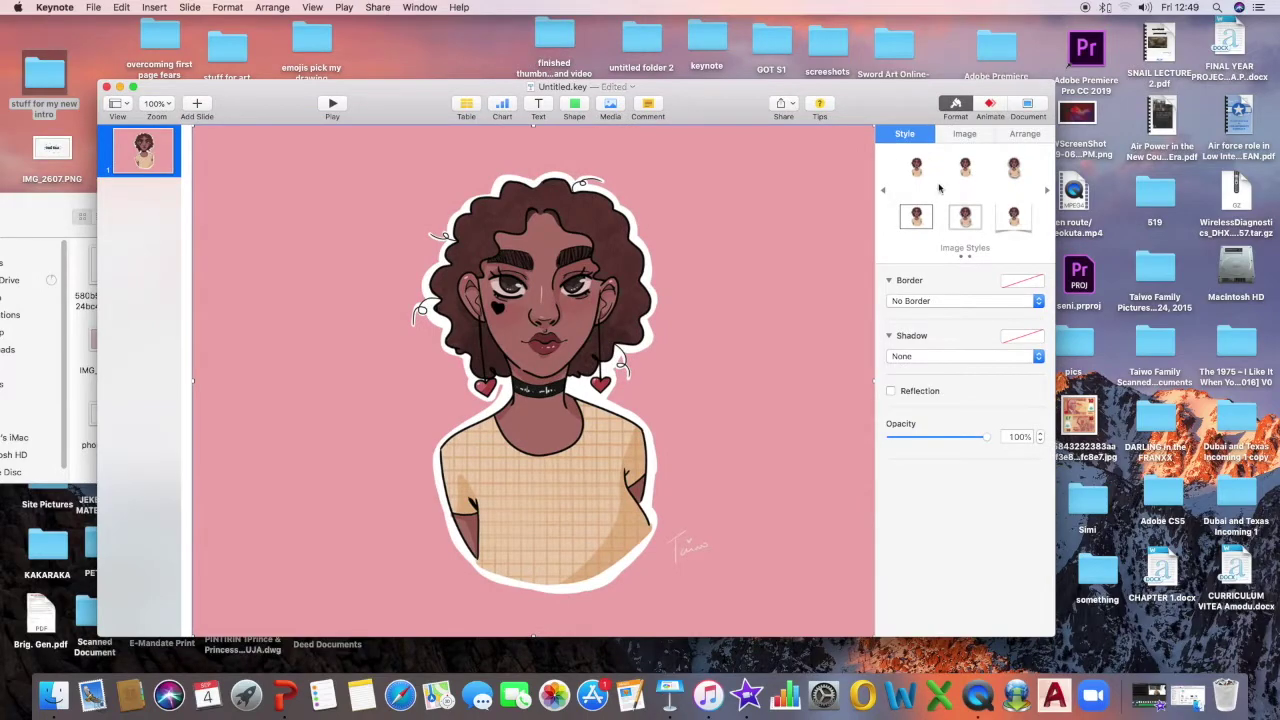
Preview the Appear, Drop and Anvil build-in effects on the portrait image
{"action": "left_click", "coordinate": [990, 103]}
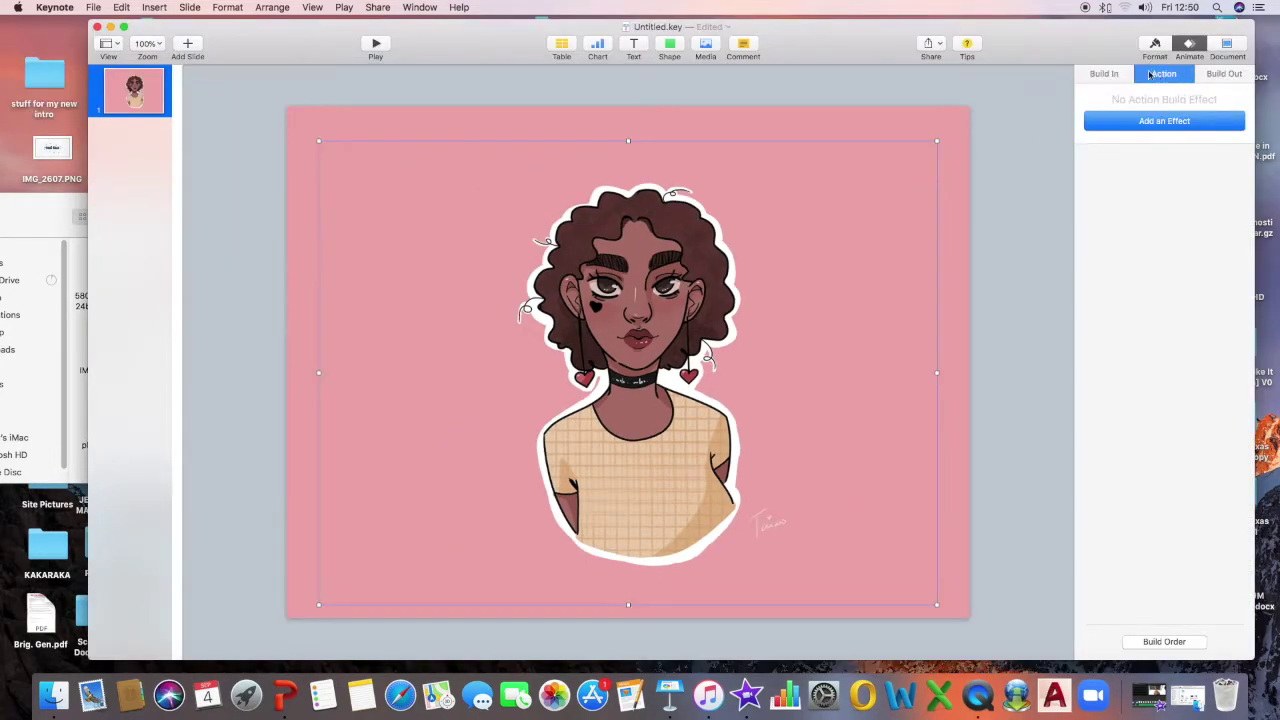
{"action": "left_click", "coordinate": [1138, 121]}
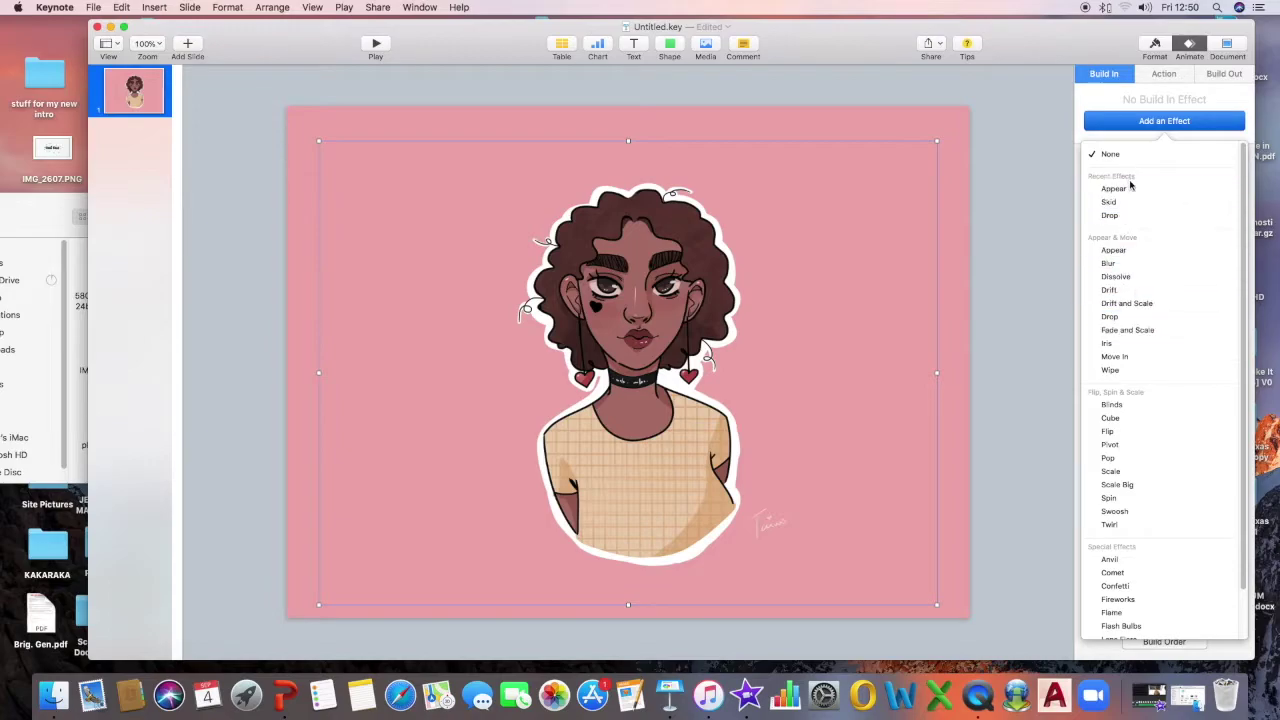
{"action": "left_click", "coordinate": [1213, 189]}
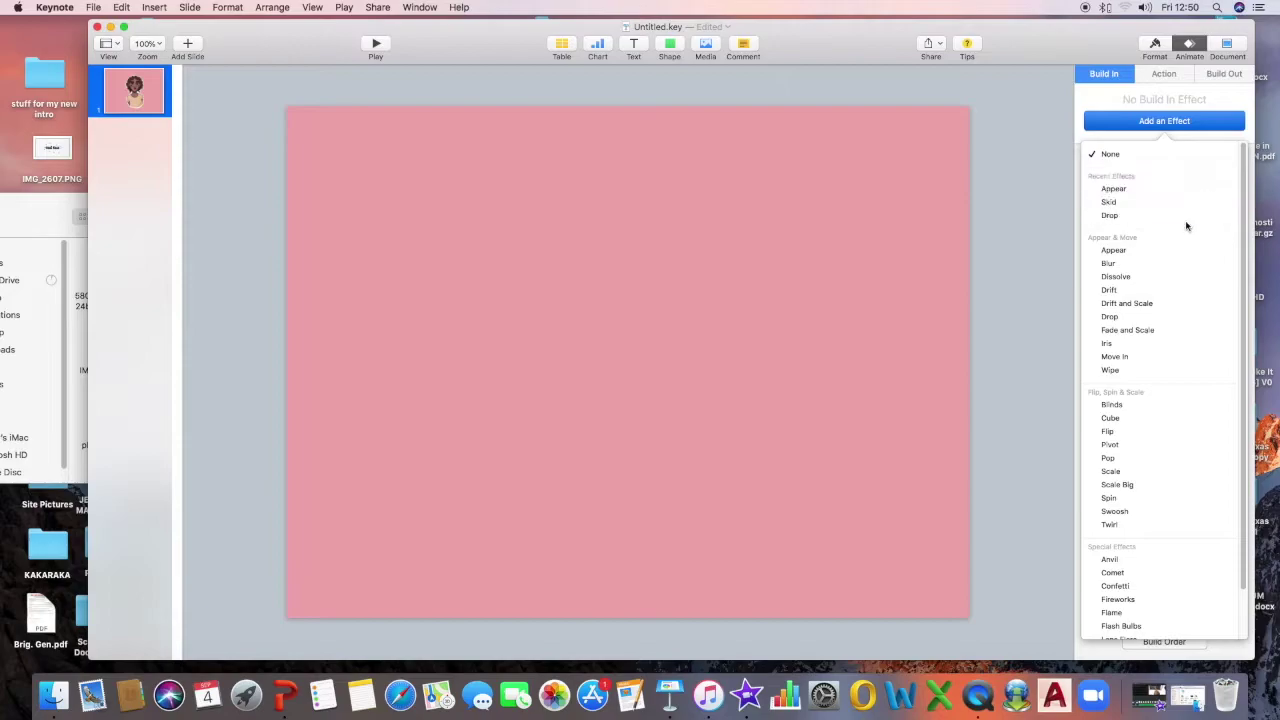
{"action": "left_click", "coordinate": [1213, 216]}
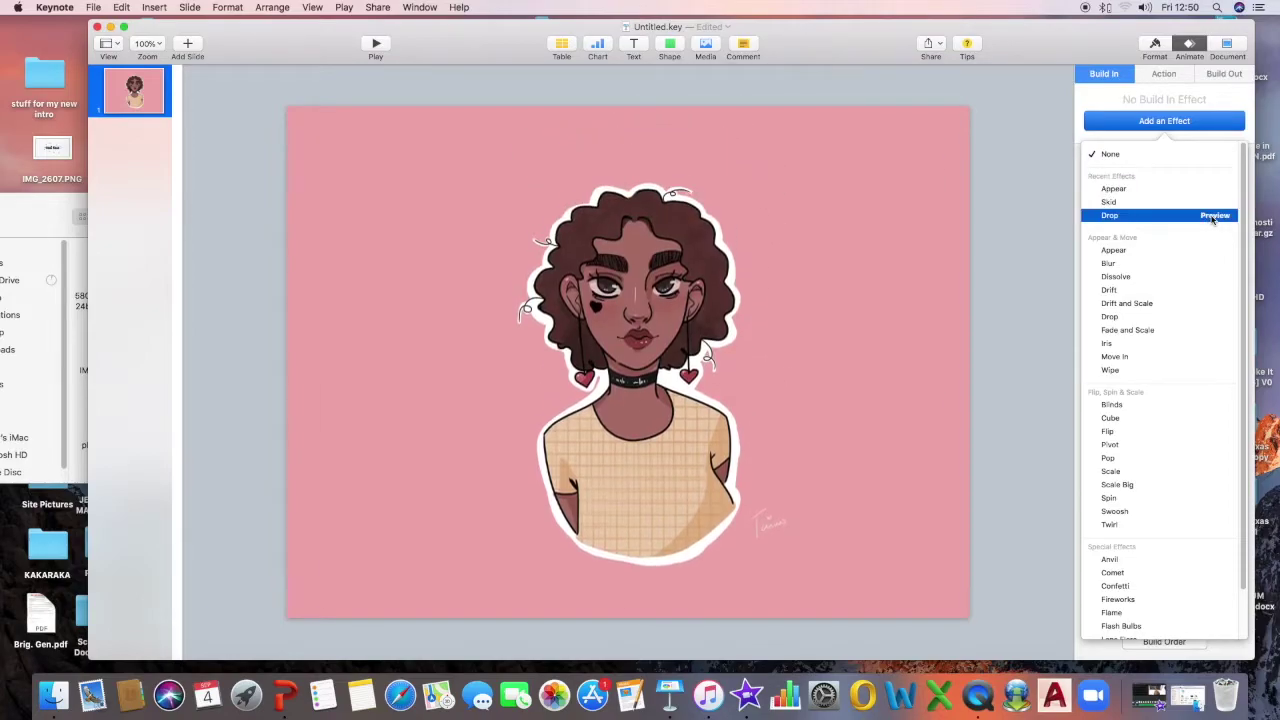
{"action": "left_click", "coordinate": [1213, 216]}
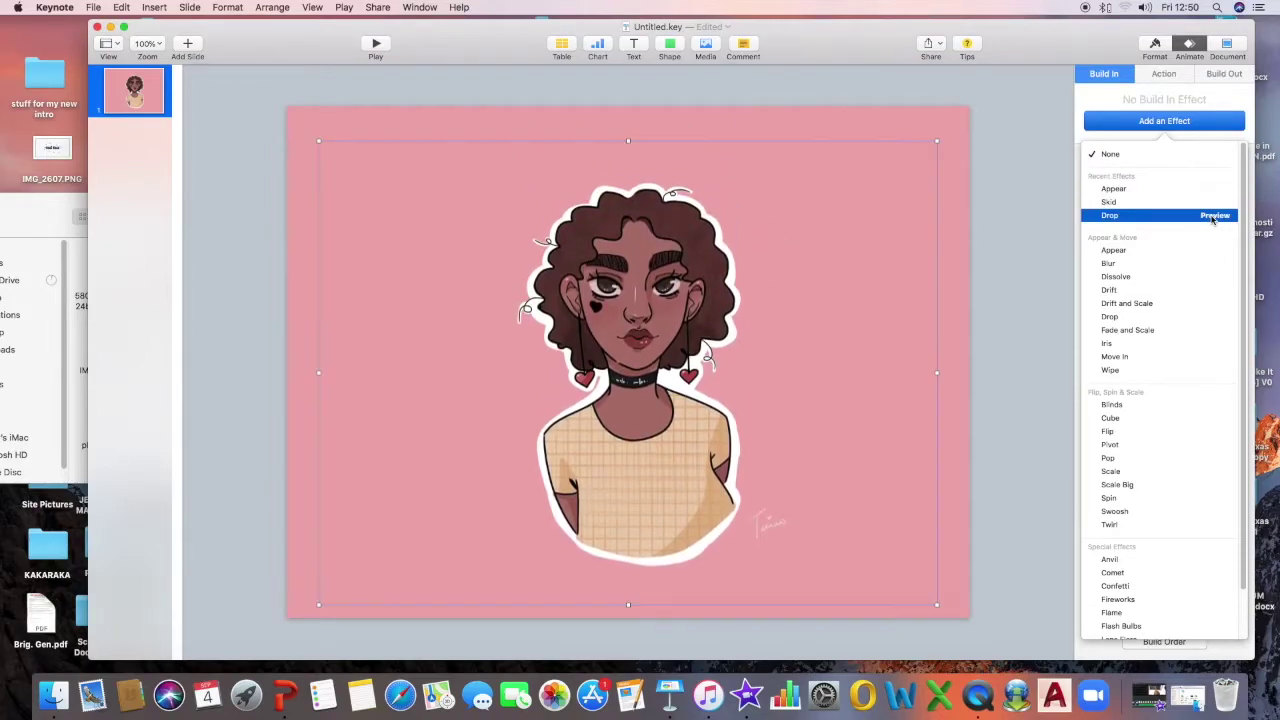
{"action": "scroll", "coordinate": [1177, 310], "scroll_direction": "down", "scroll_amount": 1}
{"action": "scroll", "coordinate": [1177, 310], "scroll_direction": "down", "scroll_amount": 3}
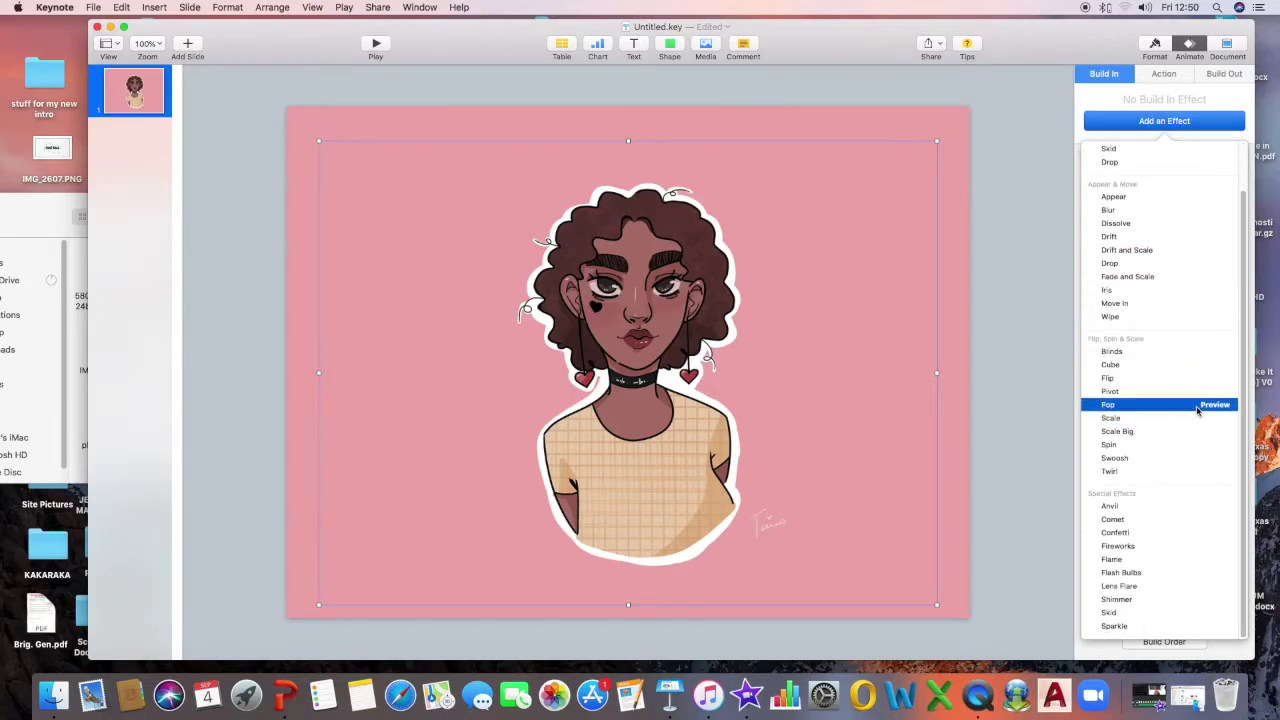
{"action": "left_click", "coordinate": [1211, 509]}
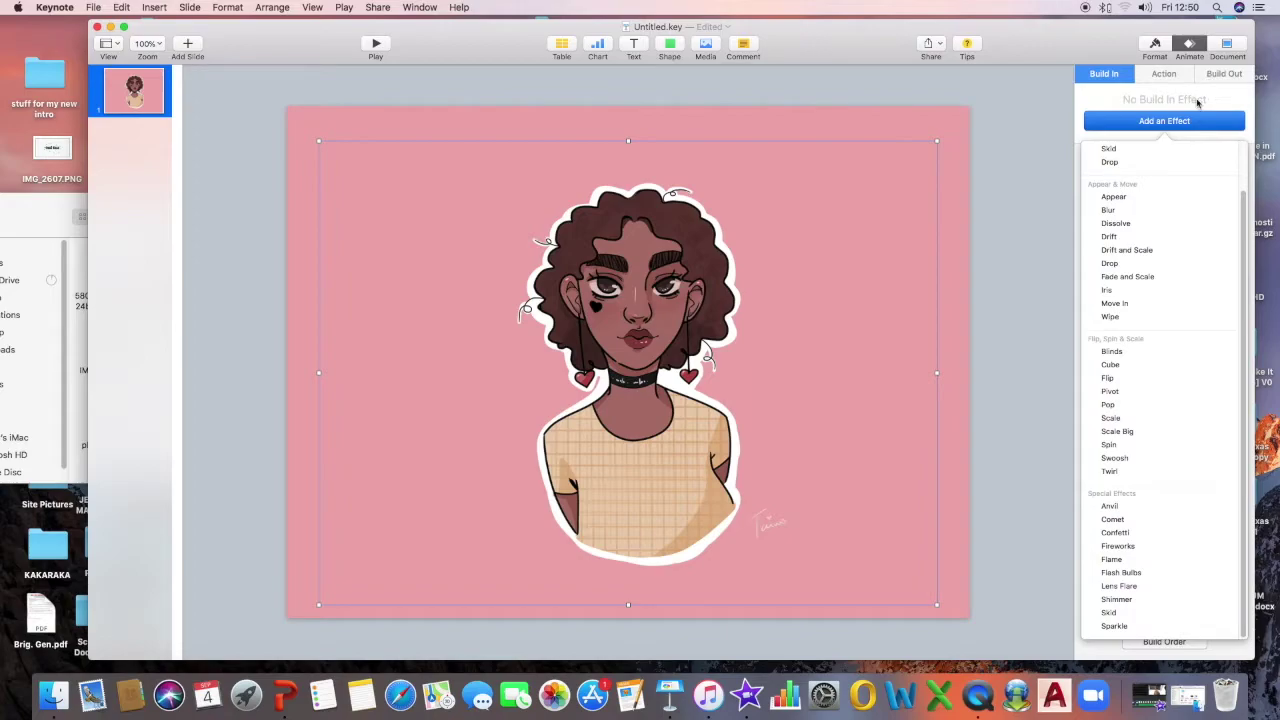
{"action": "left_click", "coordinate": [1200, 97]}
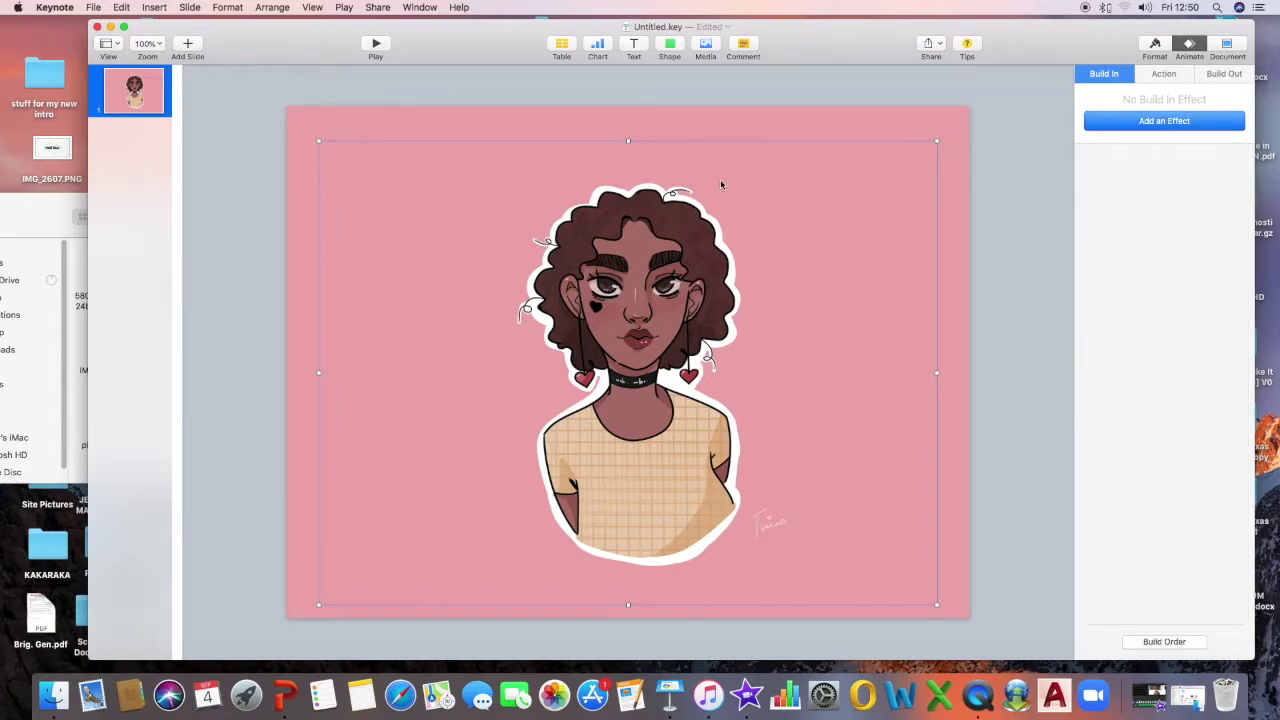
Add the Instagram logo at a small size beside the portrait and apply an image style to the Twitter logo
{"action": "left_click", "coordinate": [55, 216]}
{"action": "left_click_drag", "start_coordinate": [188, 270], "coordinate": [796, 179]}
{"action": "left_click_drag", "start_coordinate": [878, 106], "coordinate": [343, 330]}
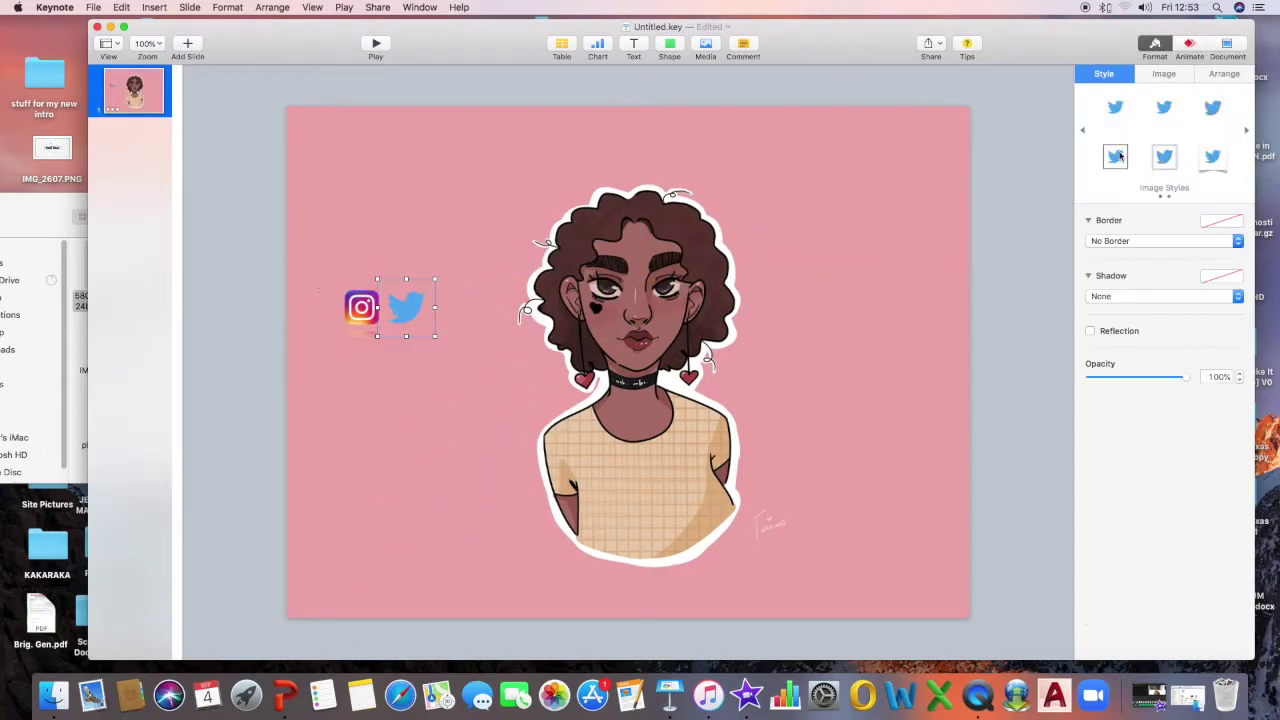
{"action": "left_click", "coordinate": [1157, 109]}
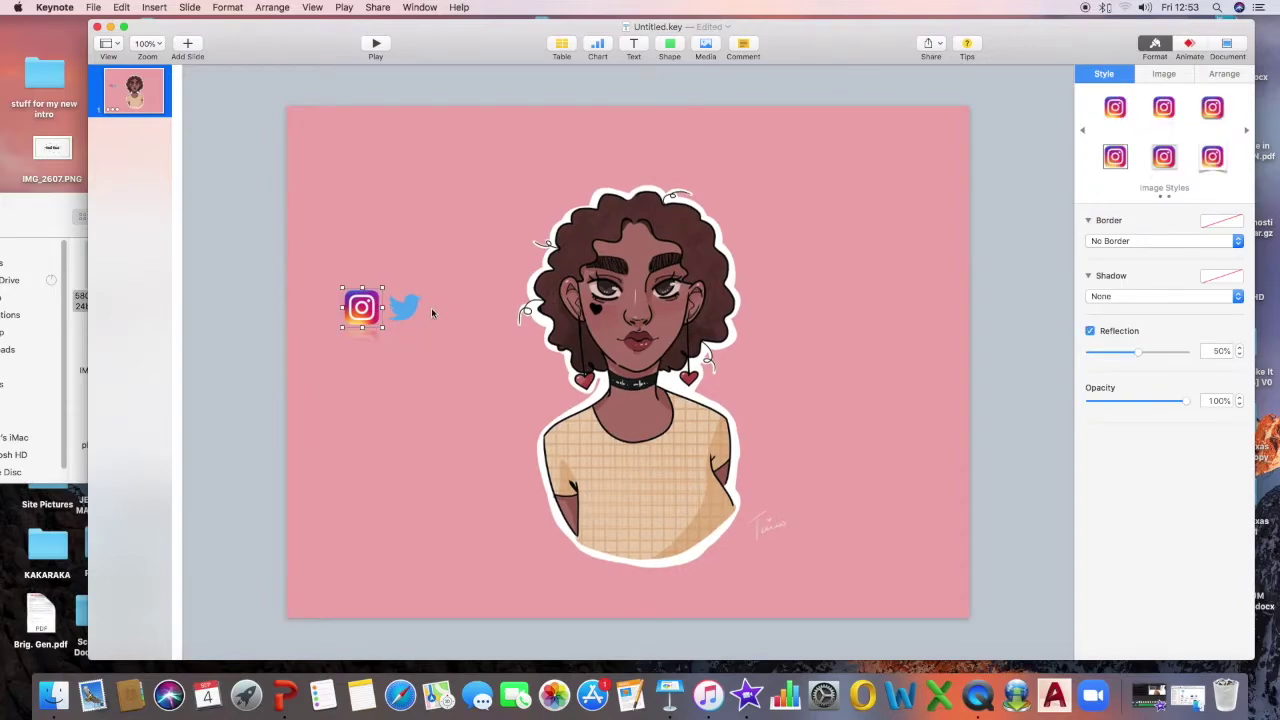
Apply the Pop build-in effect to both the Instagram and Twitter logos
{"action": "left_click", "coordinate": [410, 309], "text": "shift"}
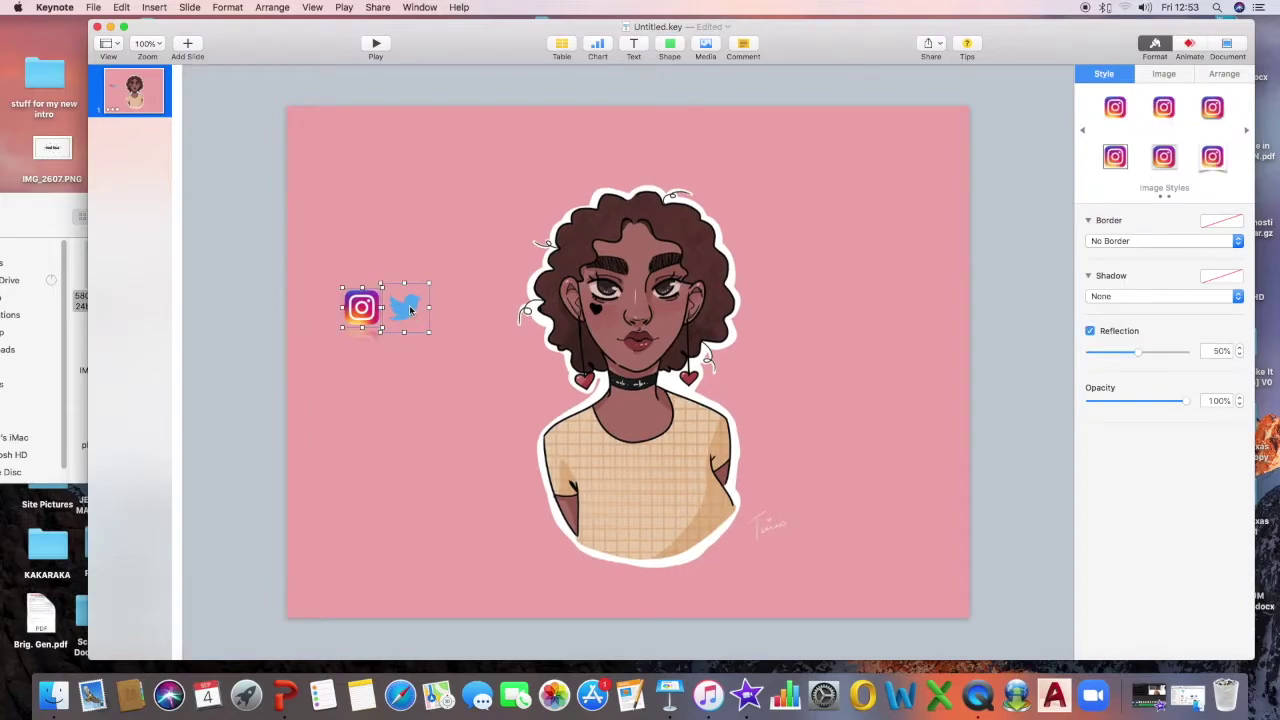
{"action": "left_click", "coordinate": [1186, 50]}
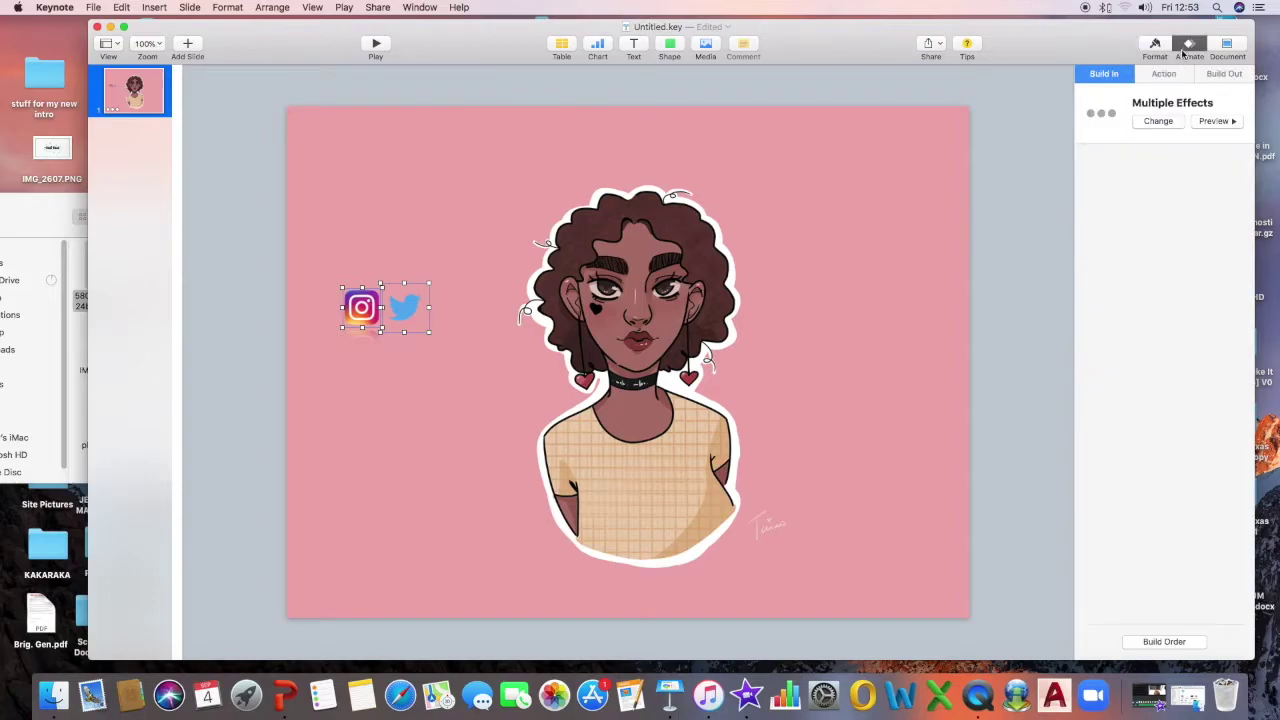
{"action": "left_click", "coordinate": [1160, 121]}
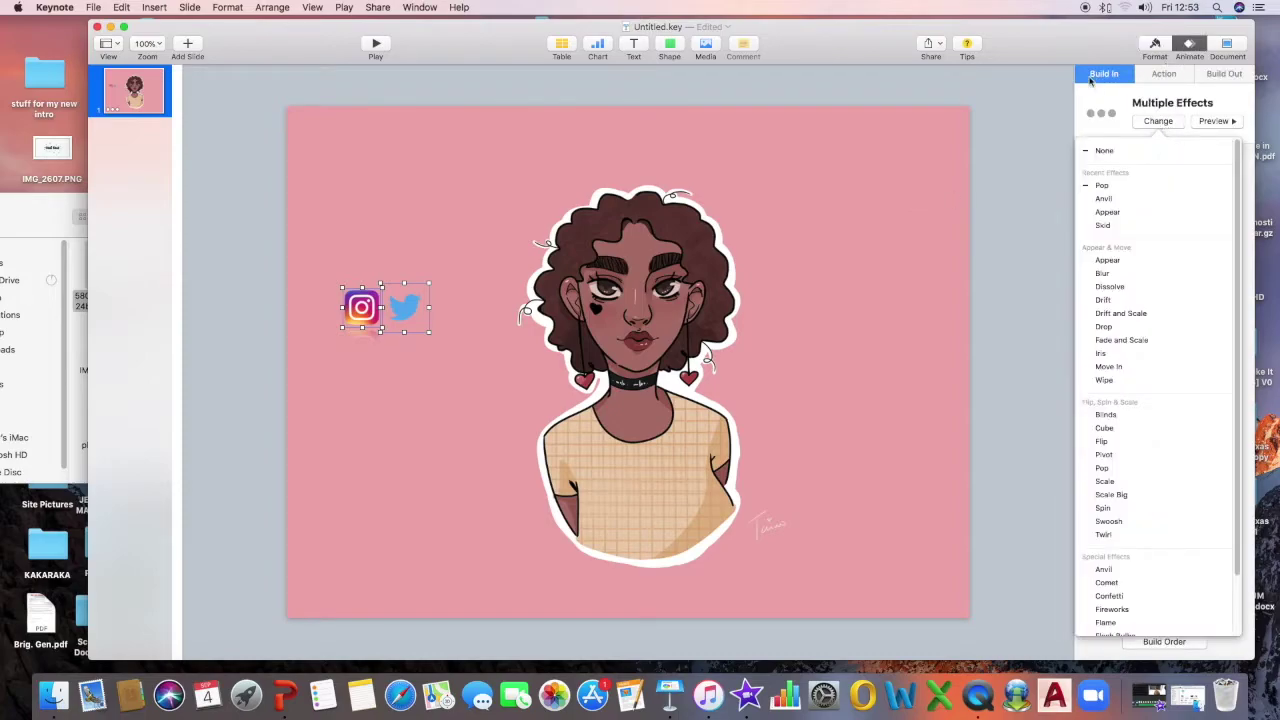
{"action": "left_click", "coordinate": [1097, 80]}
{"action": "left_click", "coordinate": [1155, 121]}
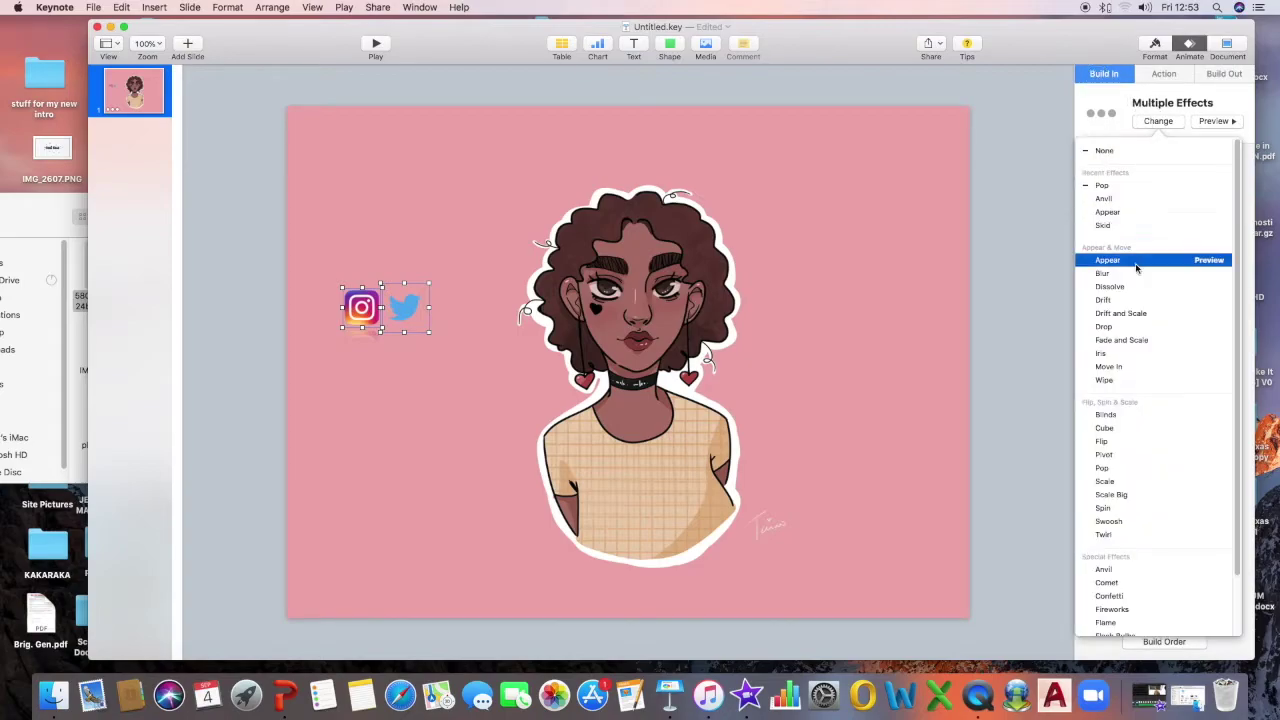
{"action": "left_click", "coordinate": [1139, 189]}
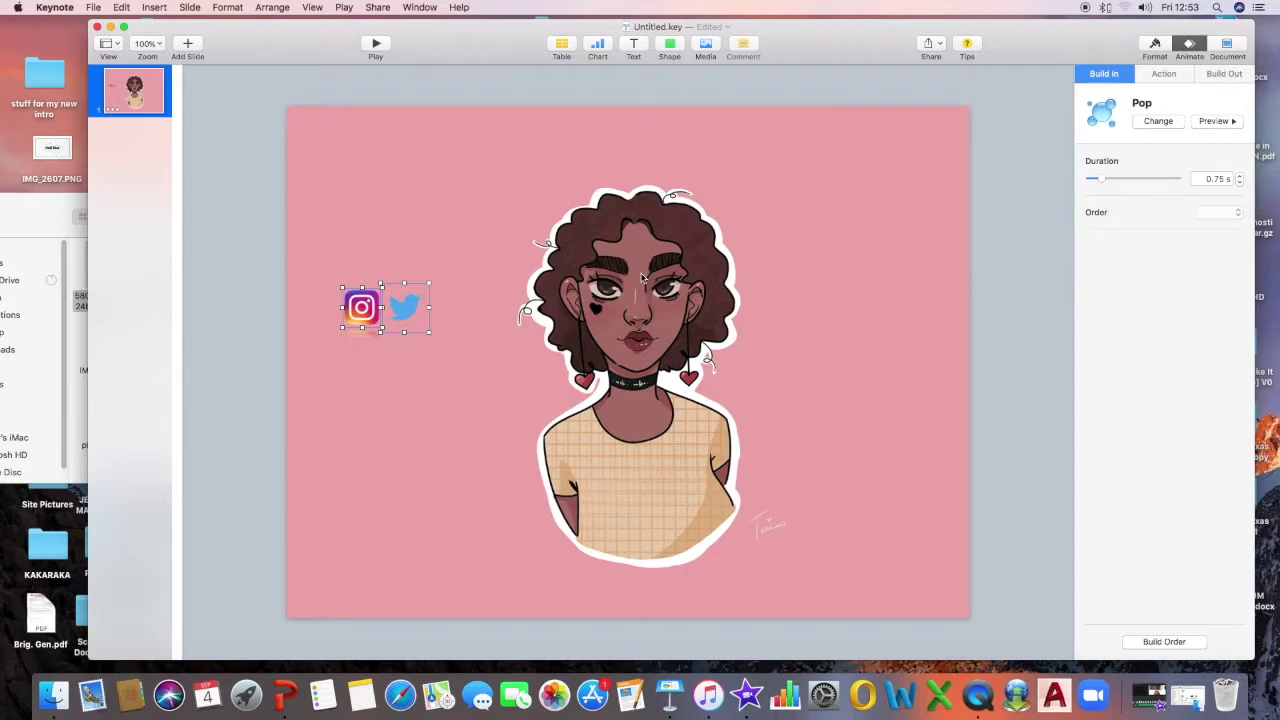
In the build order, start the Twitter logo's build With Build 2 and the portrait's build After Transition, and preview the animation
{"action": "left_click", "coordinate": [1168, 641]}
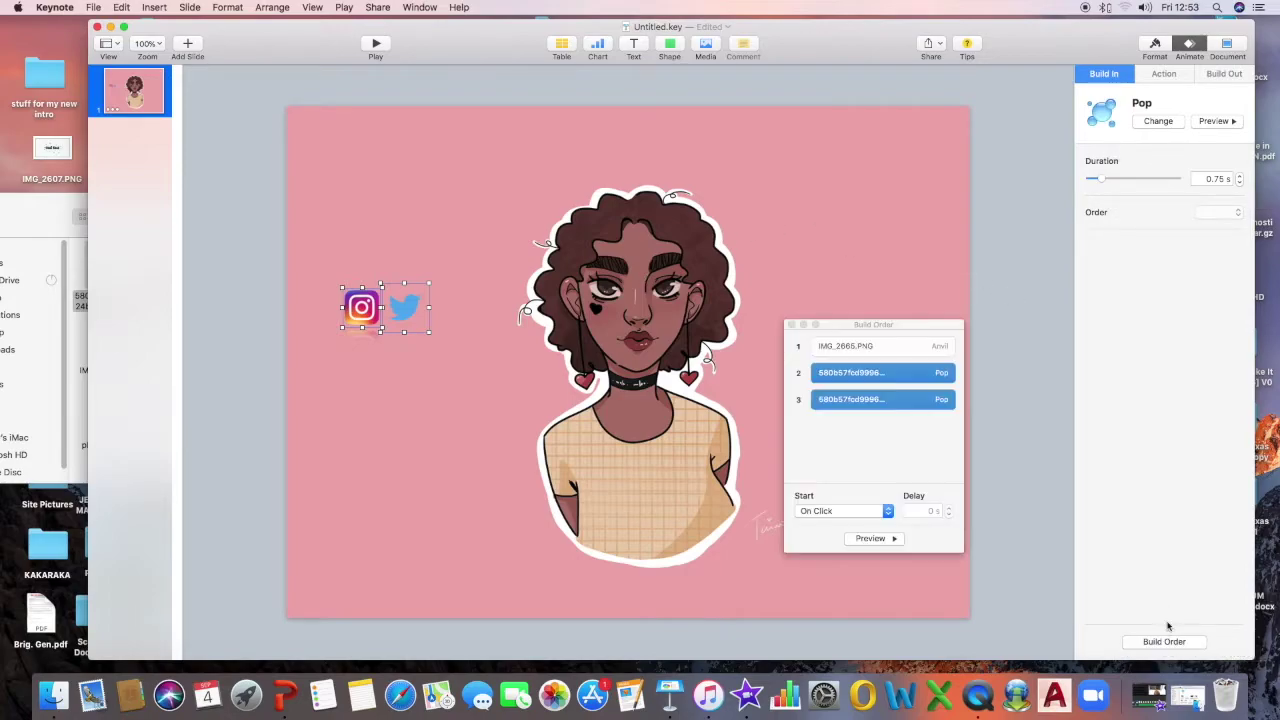
{"action": "left_click", "coordinate": [900, 399]}
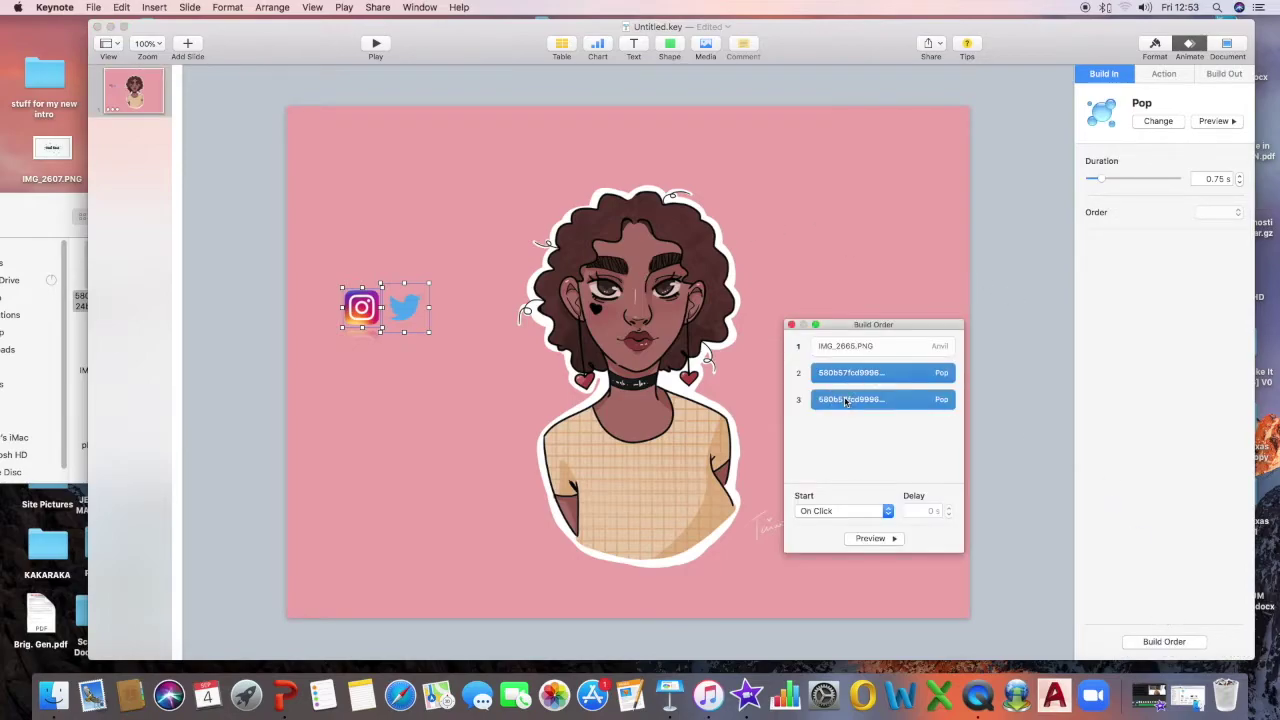
{"action": "left_click", "coordinate": [880, 399]}
{"action": "left_click", "coordinate": [848, 511]}
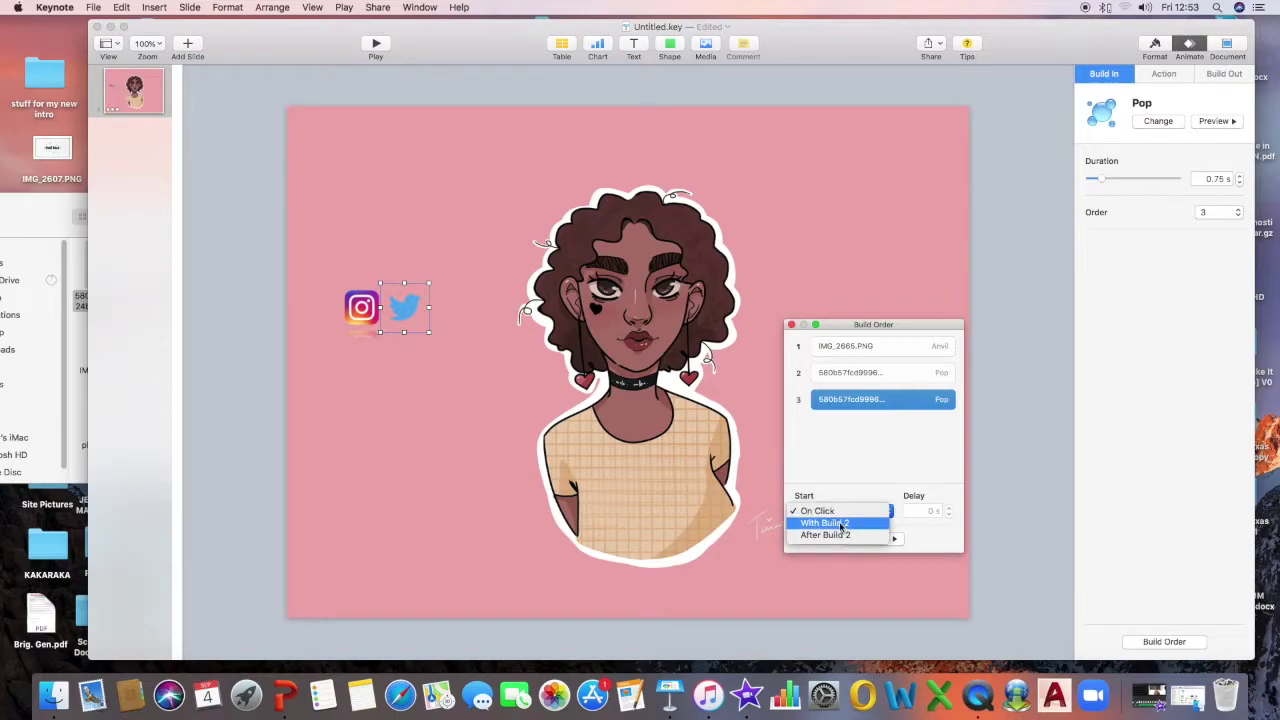
{"action": "left_click", "coordinate": [840, 524]}
{"action": "left_click", "coordinate": [869, 352]}
{"action": "left_click", "coordinate": [858, 513]}
{"action": "left_click", "coordinate": [852, 525]}
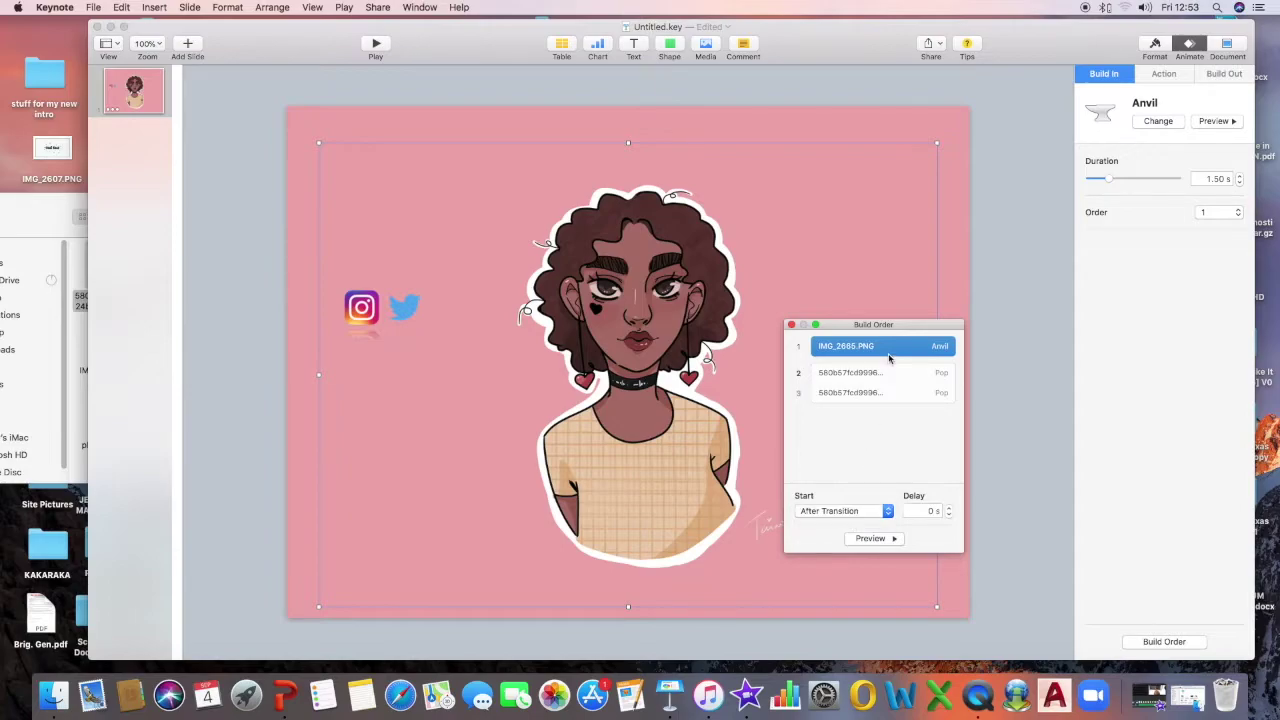
{"action": "left_click", "coordinate": [871, 538]}
Add a text box below the social media logos containing the Instagram account handle
{"action": "left_click", "coordinate": [633, 43]}
{"action": "left_click_drag", "start_coordinate": [638, 380], "coordinate": [356, 368]}
{"action": "double_click", "coordinate": [382, 365]}
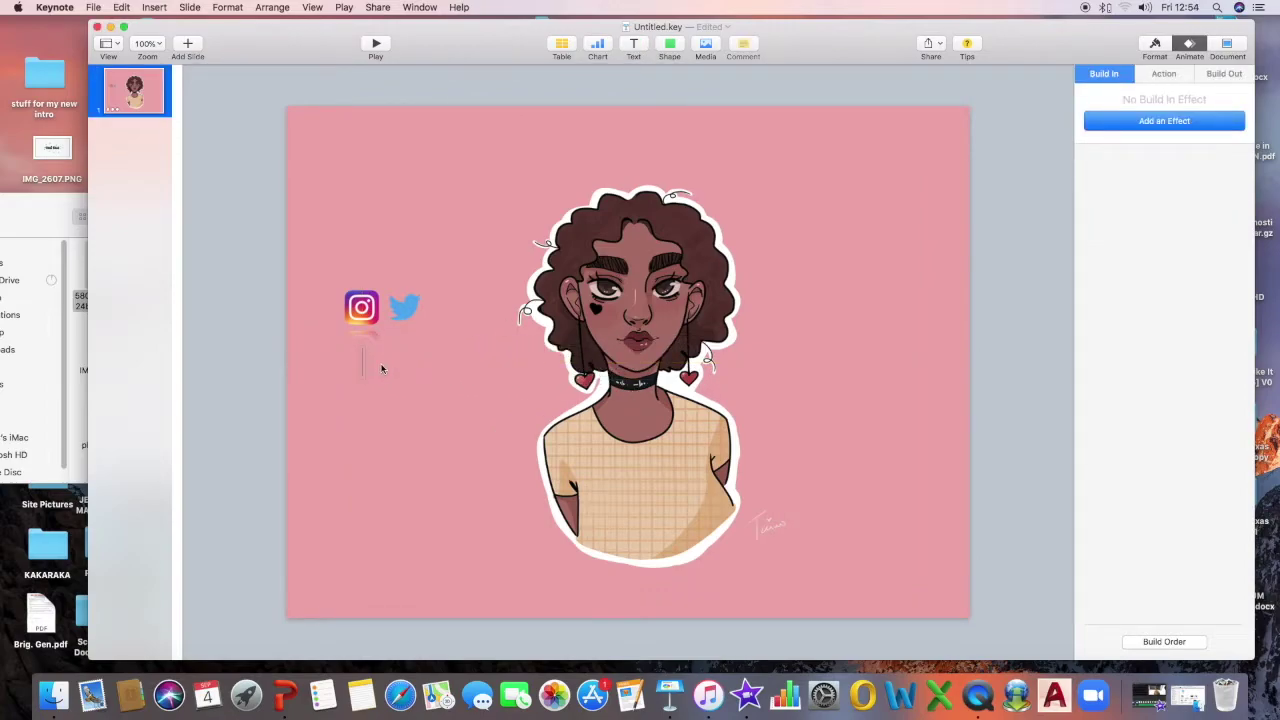
{"action": "type", "text": "taiwo_se"}
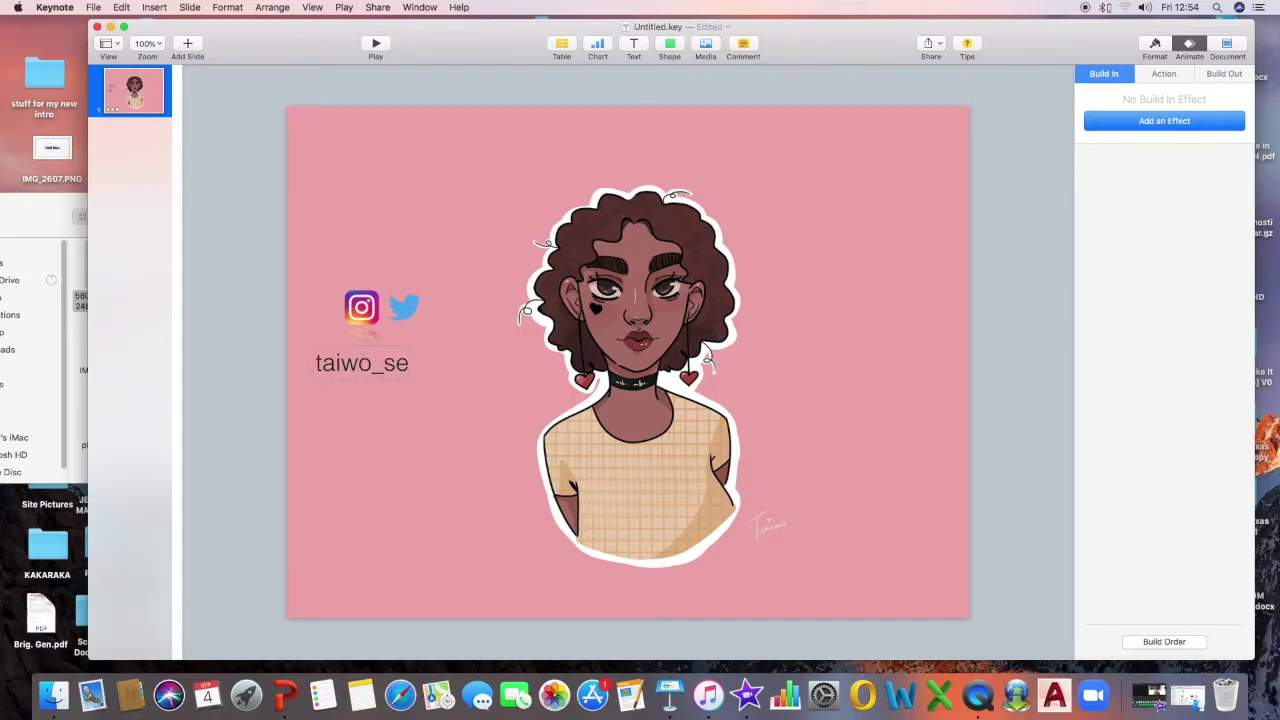
{"action": "type", "text": "ni_"}
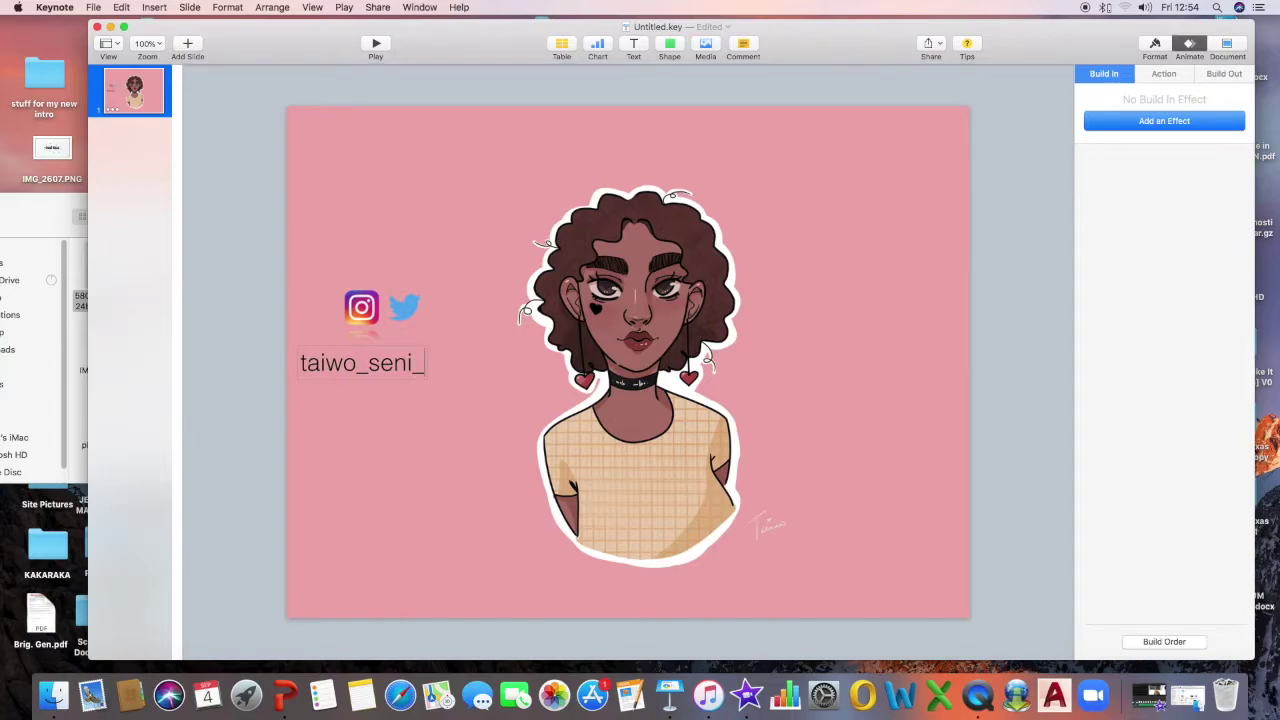
{"action": "type", "text": "art"}
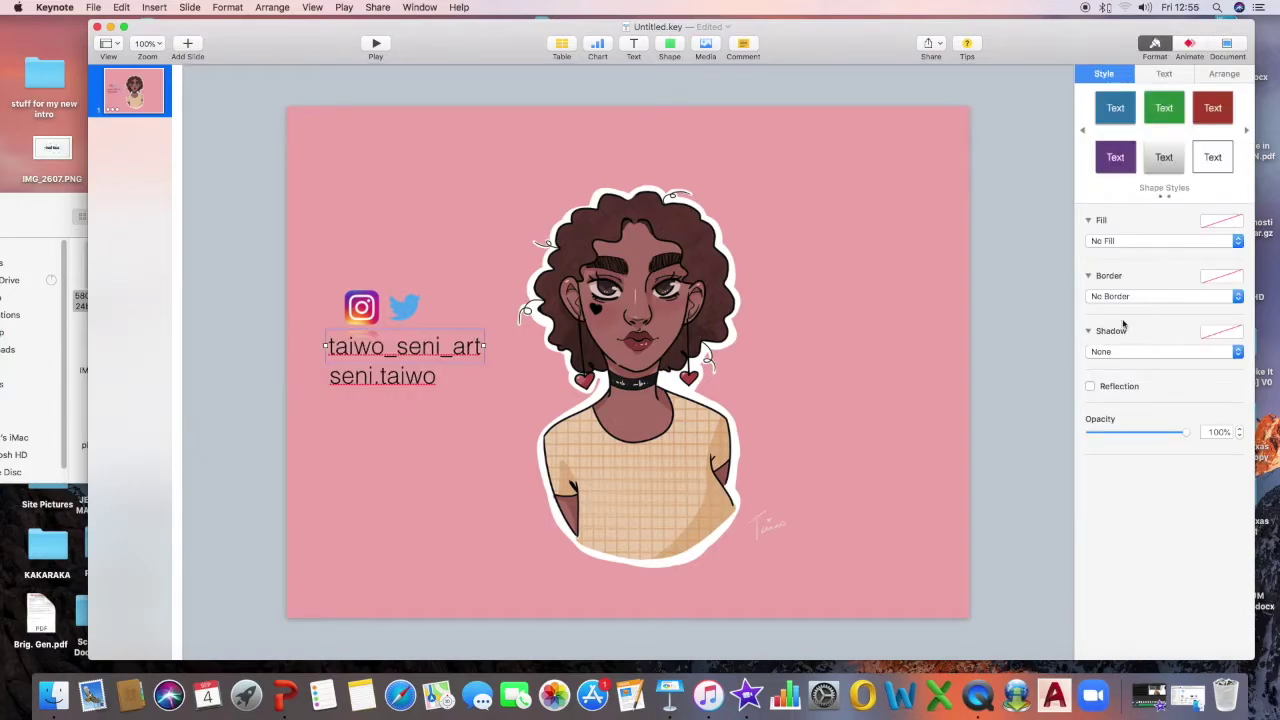
Reduce the handle text to 20 pt and position the Twitter handle just beneath the Twitter logo
{"action": "left_click", "coordinate": [1166, 74]}
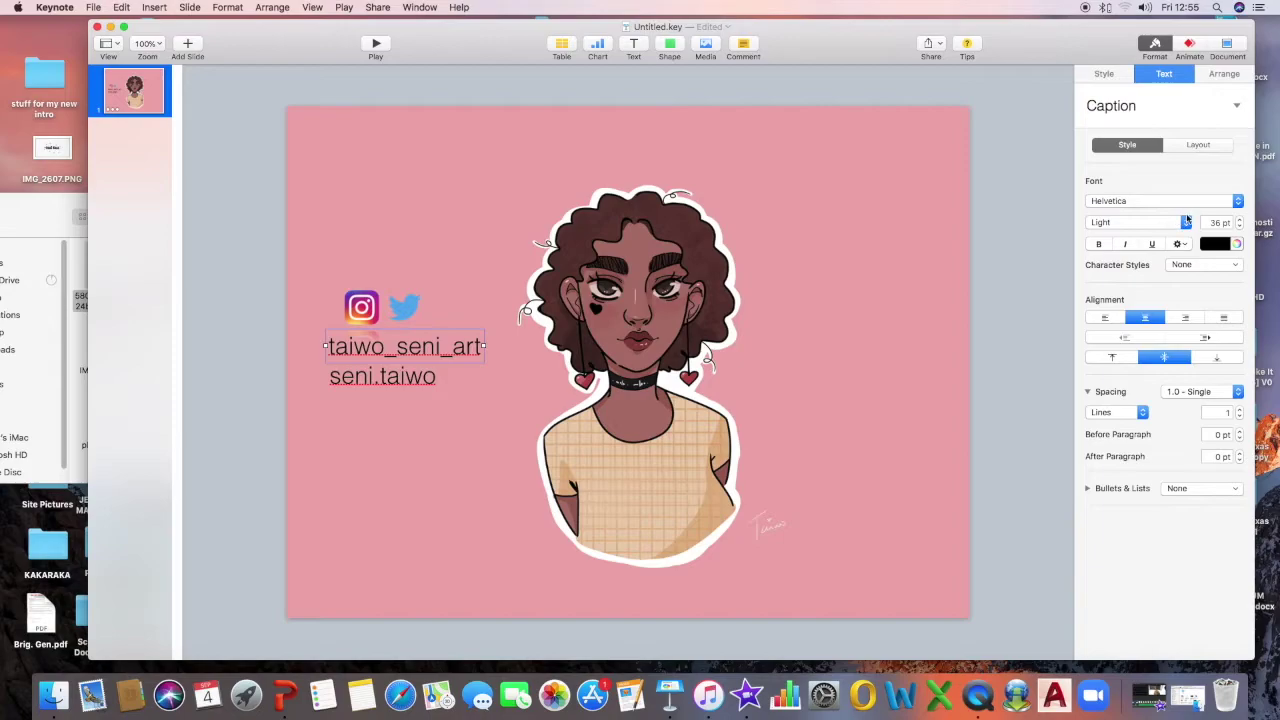
{"action": "left_click", "coordinate": [1239, 227]}
{"action": "left_click", "coordinate": [1239, 227]}
{"action": "left_click", "coordinate": [1239, 227]}
{"action": "left_click", "coordinate": [1239, 227]}
{"action": "left_click", "coordinate": [1239, 227]}
{"action": "left_click", "coordinate": [1239, 227]}
{"action": "left_click", "coordinate": [1239, 227]}
{"action": "left_click", "coordinate": [1239, 227]}
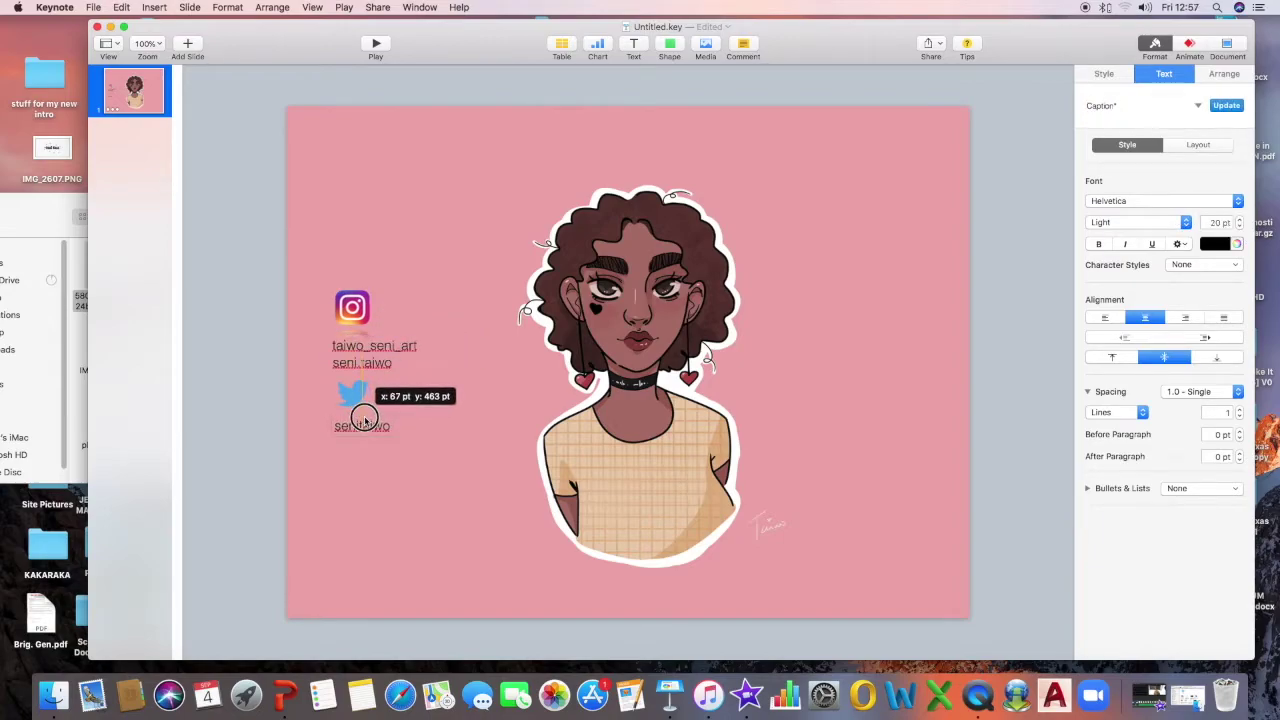
{"action": "left_click_drag", "start_coordinate": [360, 412], "coordinate": [362, 418]}
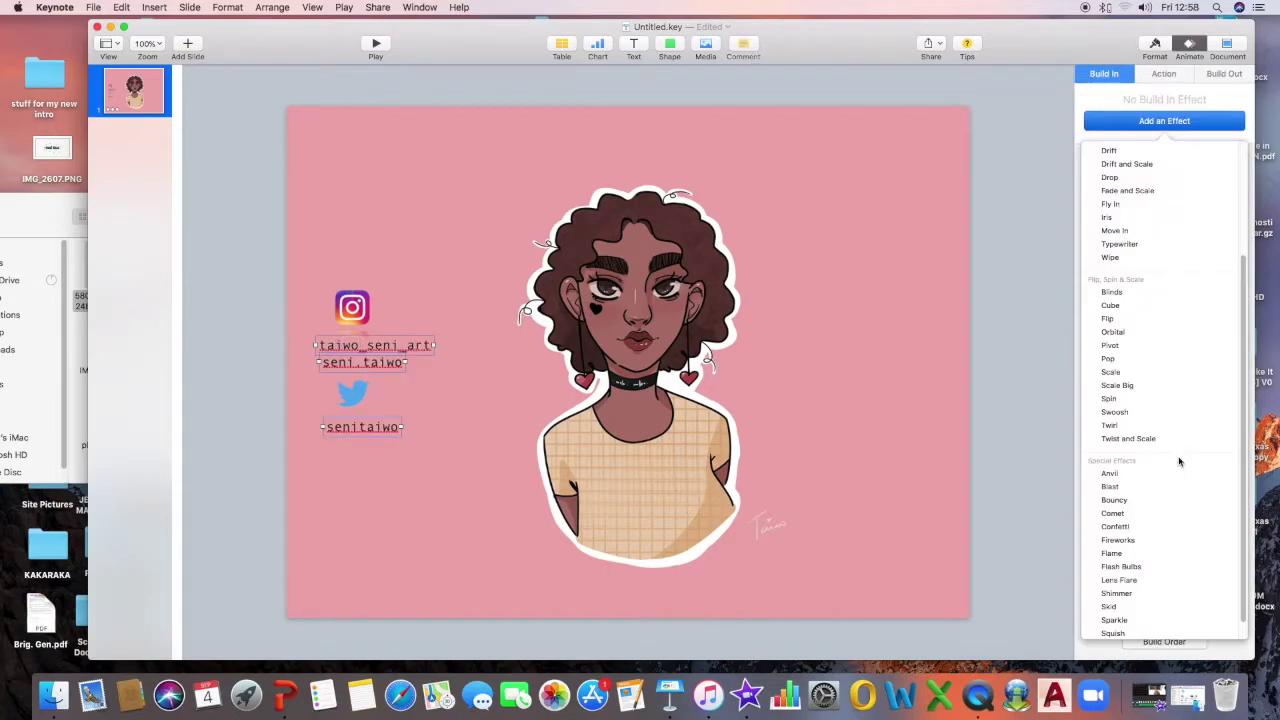
Preview the Lens Flare build-in effect and apply it to the three handle text boxes
{"action": "scroll", "coordinate": [1178, 460], "scroll_direction": "down", "scroll_amount": 3}
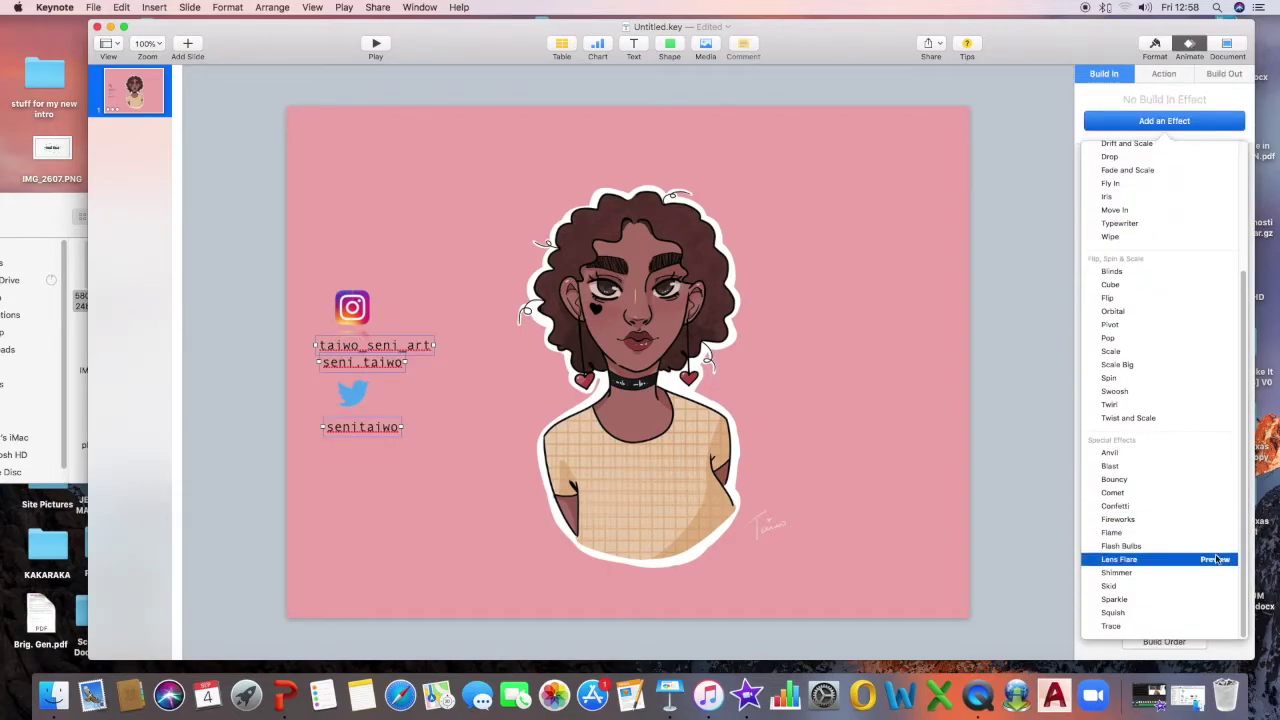
{"action": "left_click", "coordinate": [1215, 560]}
{"action": "left_click", "coordinate": [1120, 560]}
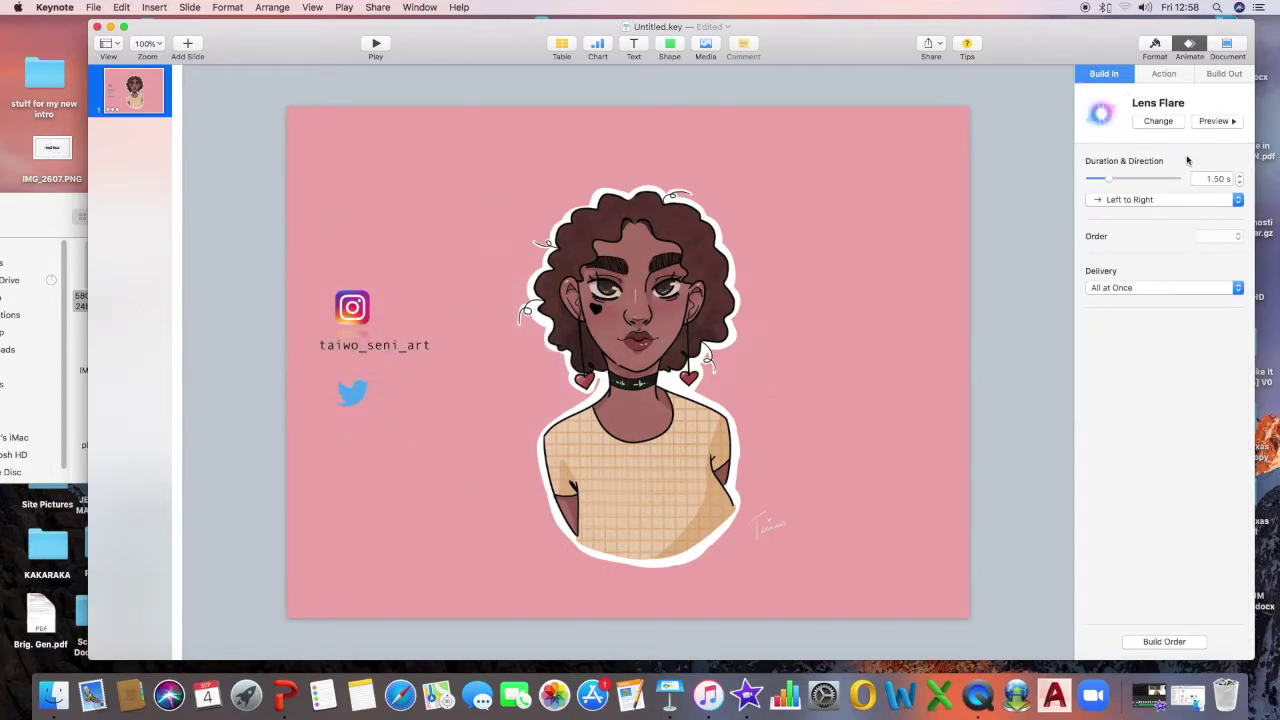
Preview the handles' Lens Flare effect at a 0.40 s duration and set the duration to 1.00 s
{"action": "left_click_drag", "start_coordinate": [1108, 178], "coordinate": [1099, 184]}
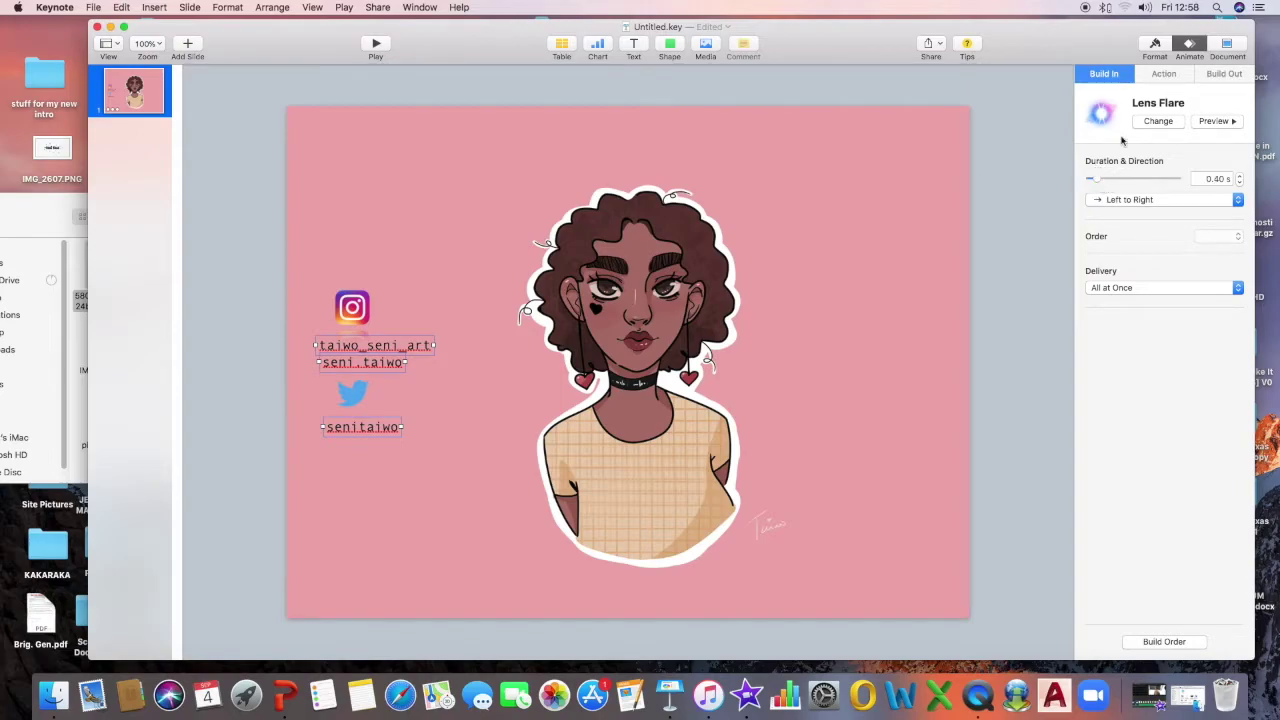
{"action": "left_click", "coordinate": [1207, 121]}
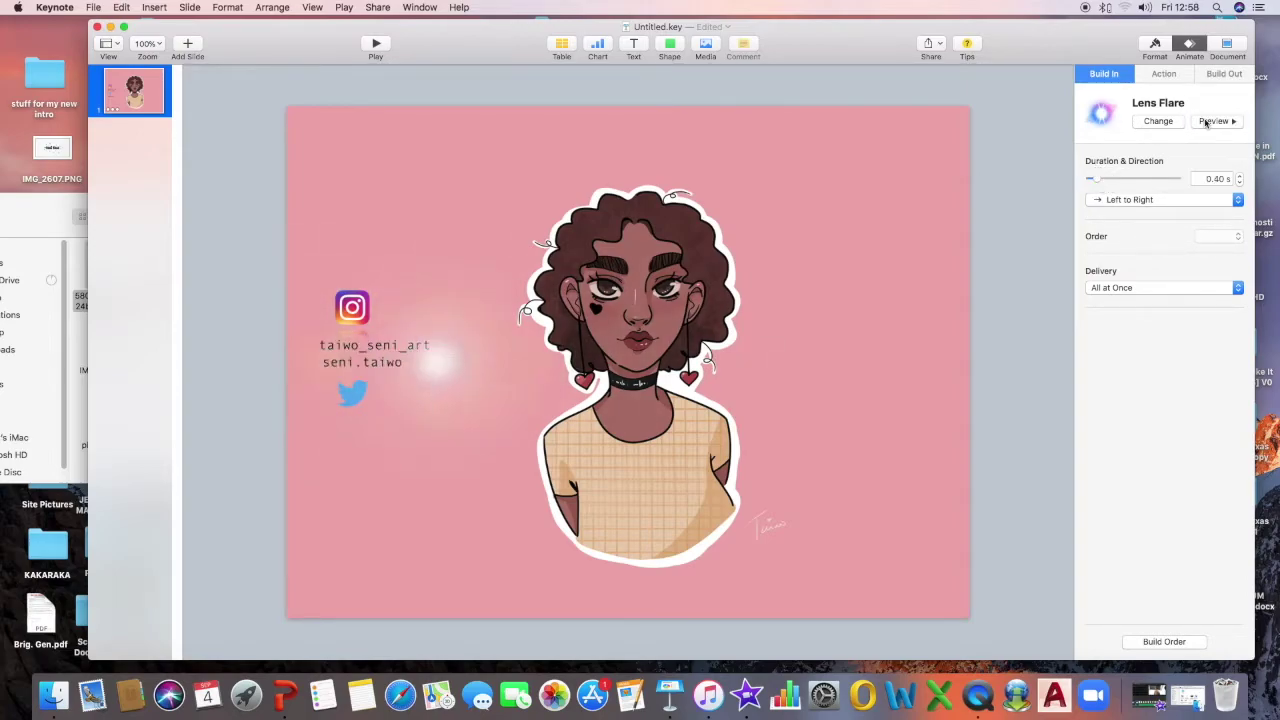
{"action": "left_click_drag", "start_coordinate": [1097, 178], "coordinate": [1108, 178]}
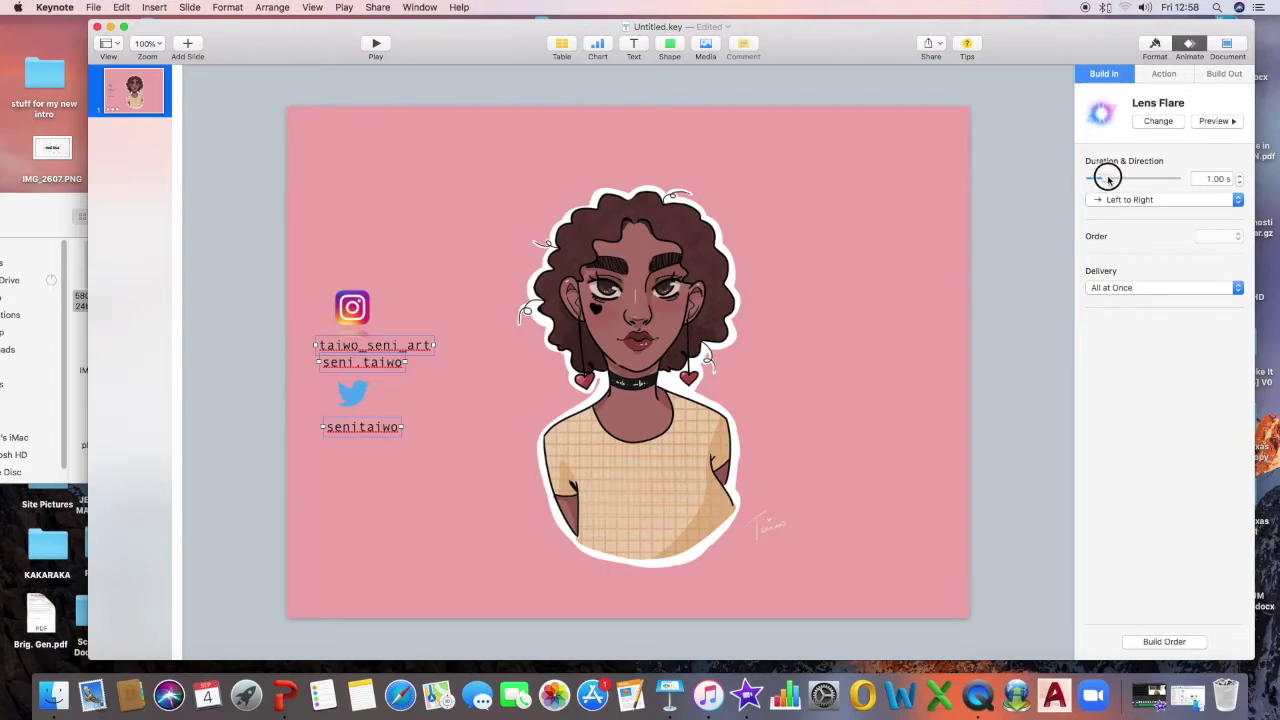
Set the Lens Flare builds of the three handle text boxes to start after the previous build
{"action": "left_click", "coordinate": [1180, 640]}
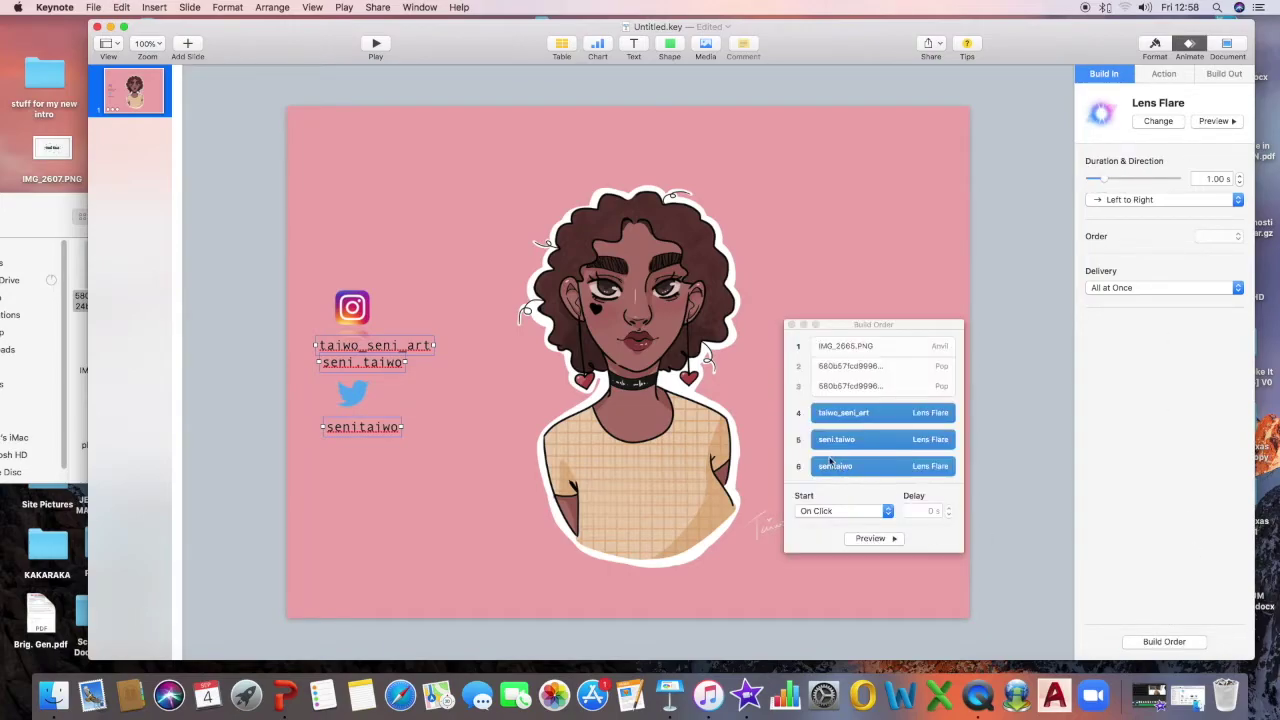
{"action": "left_click", "coordinate": [841, 418]}
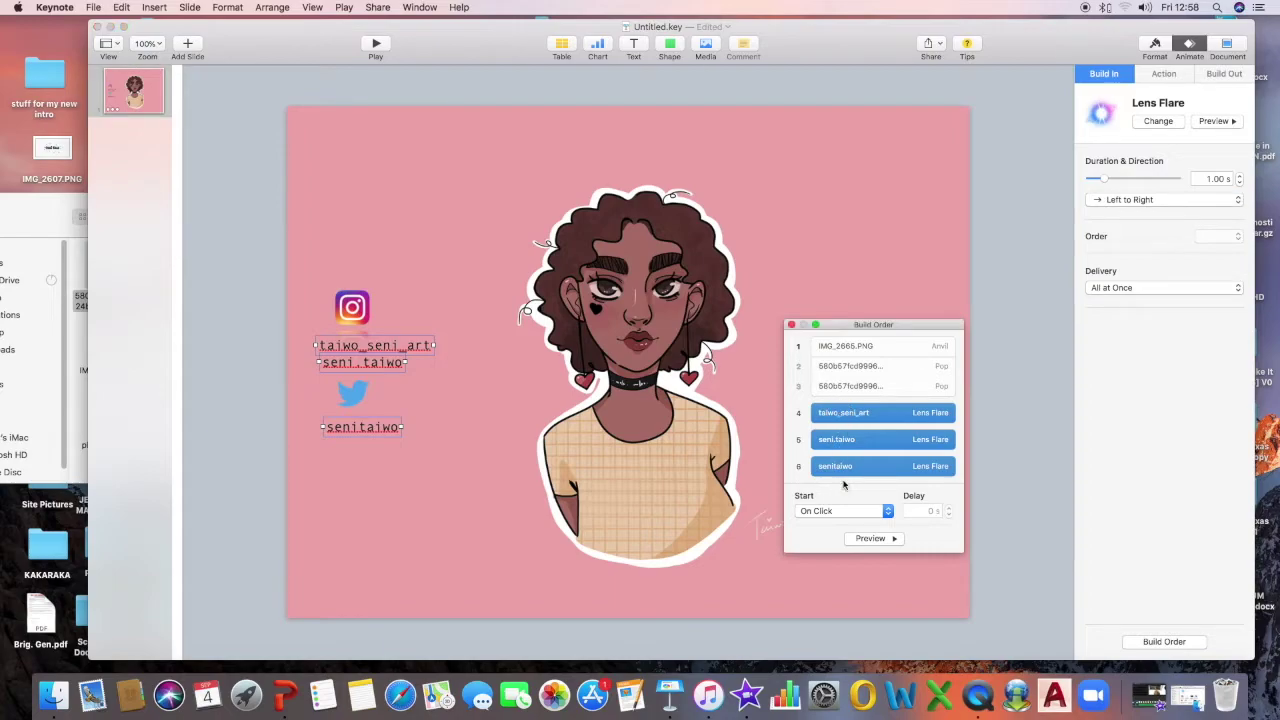
{"action": "left_click", "coordinate": [846, 512]}
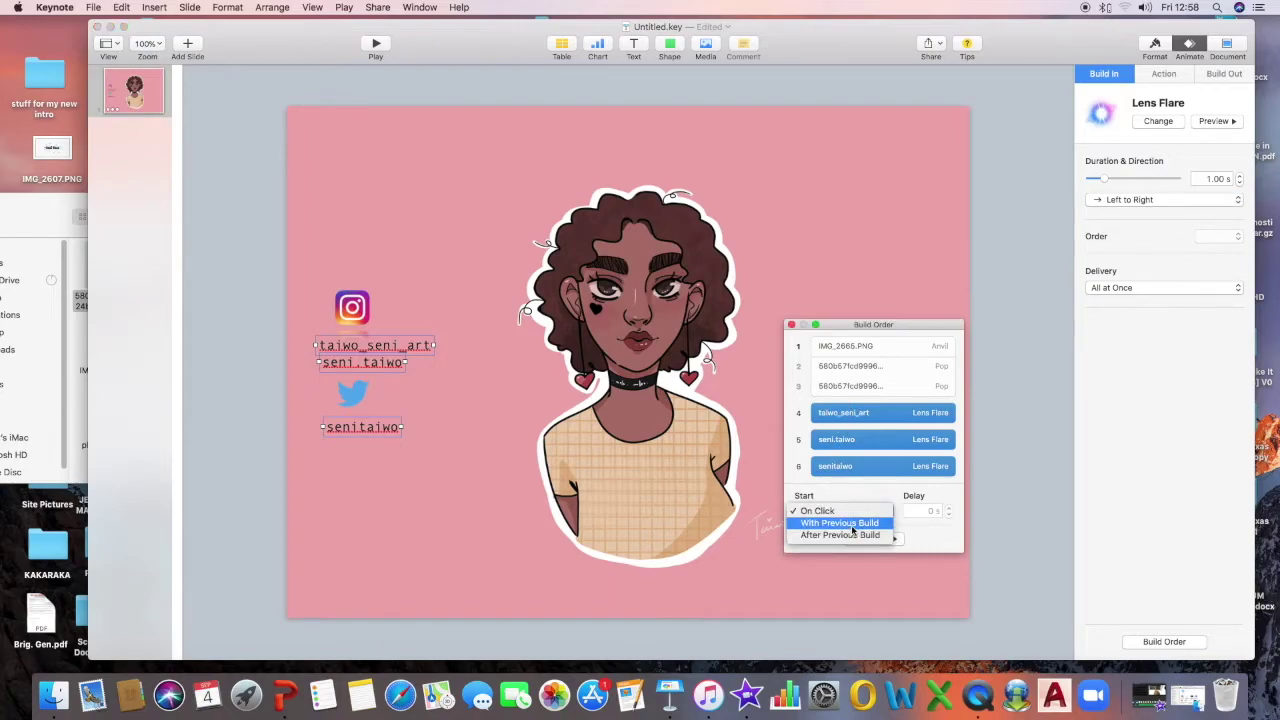
{"action": "left_click", "coordinate": [853, 535]}
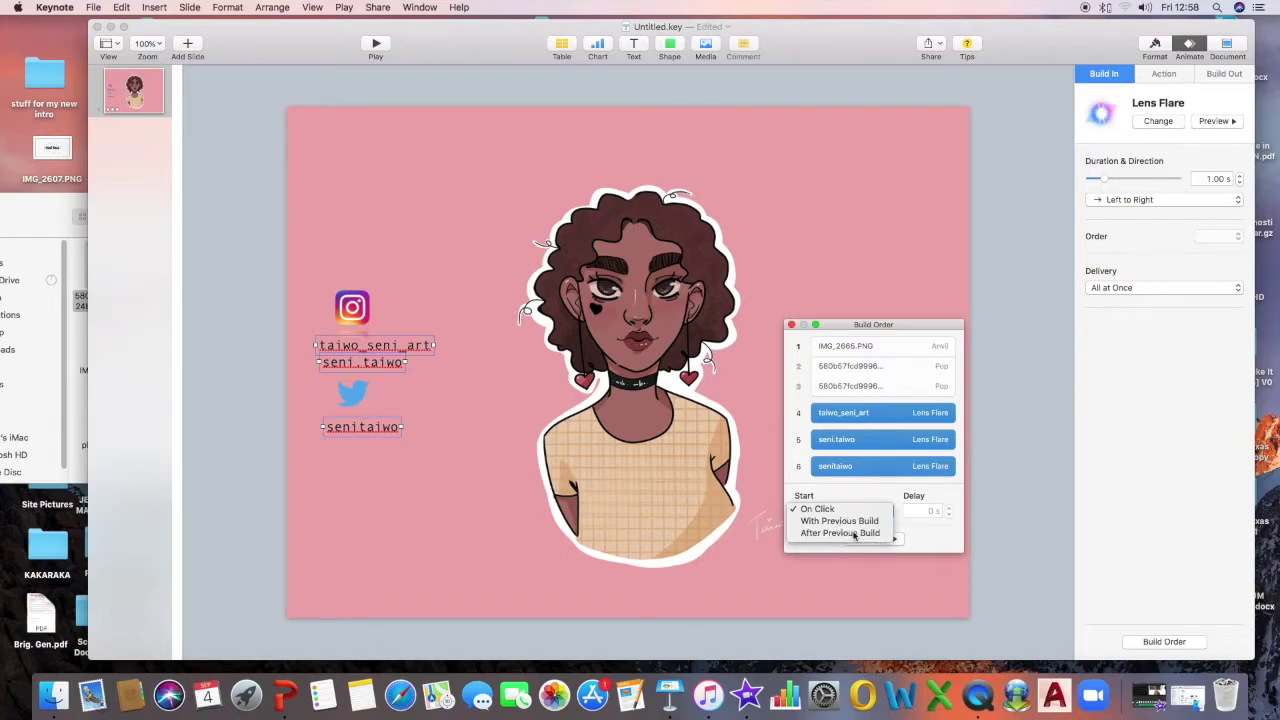
{"action": "left_click", "coordinate": [855, 410]}
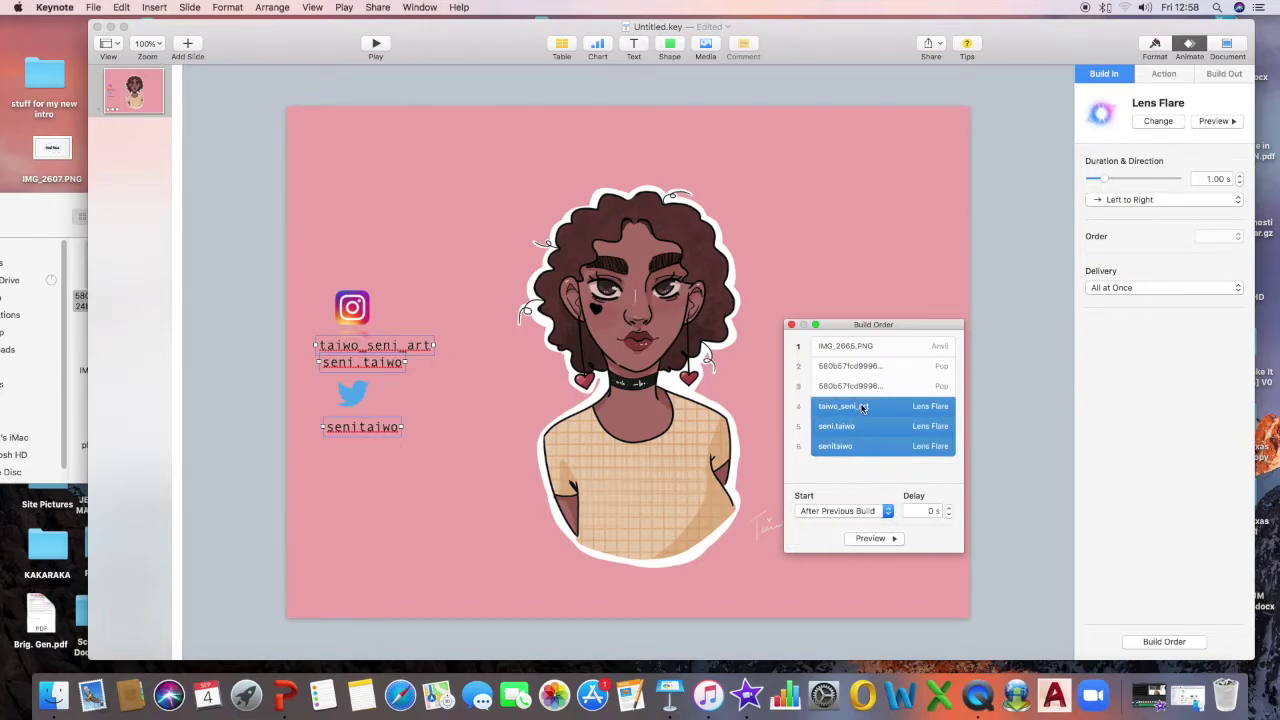
Set the Lens Flare builds of the second Instagram handle and the Twitter handle to start With Build 4
{"action": "left_click", "coordinate": [842, 513]}
{"action": "left_click", "coordinate": [855, 420]}
{"action": "left_click", "coordinate": [856, 428]}
{"action": "left_click", "coordinate": [851, 510]}
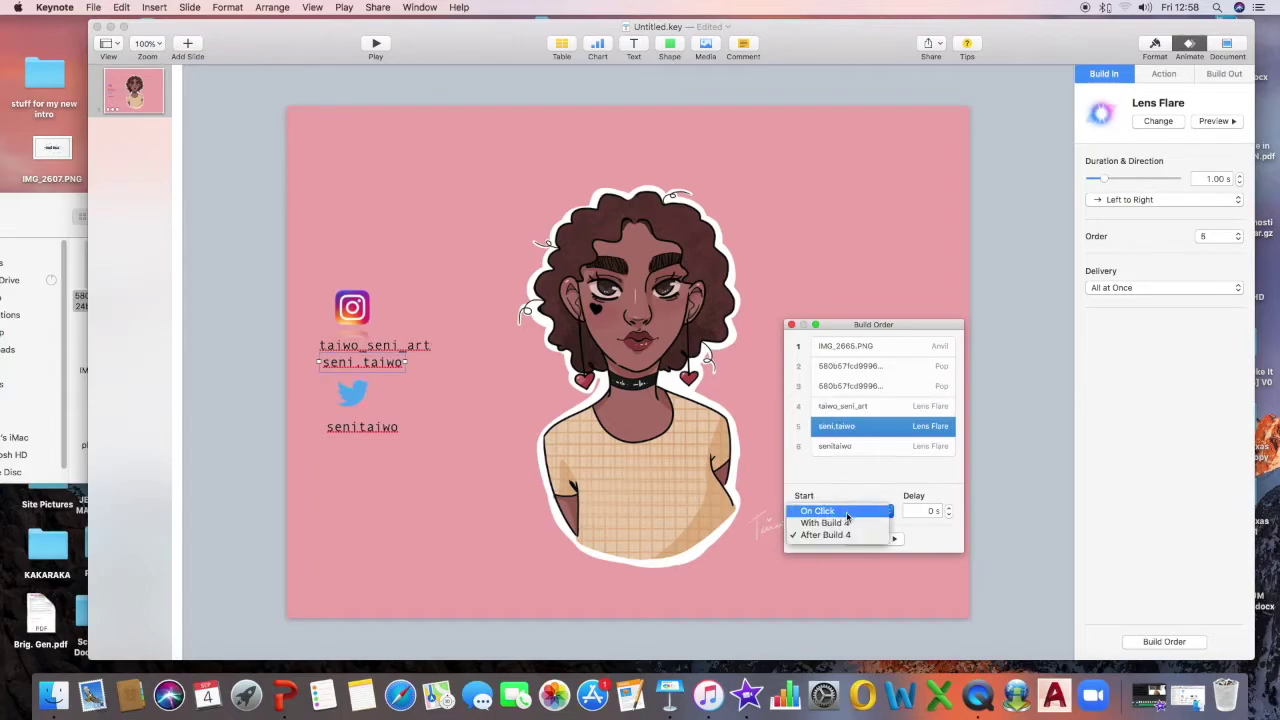
{"action": "left_click", "coordinate": [846, 521]}
{"action": "left_click", "coordinate": [858, 446]}
{"action": "left_click", "coordinate": [826, 511]}
{"action": "left_click", "coordinate": [830, 525]}
Preview the slide's build sequence and close the build order list
{"action": "left_click", "coordinate": [874, 539]}
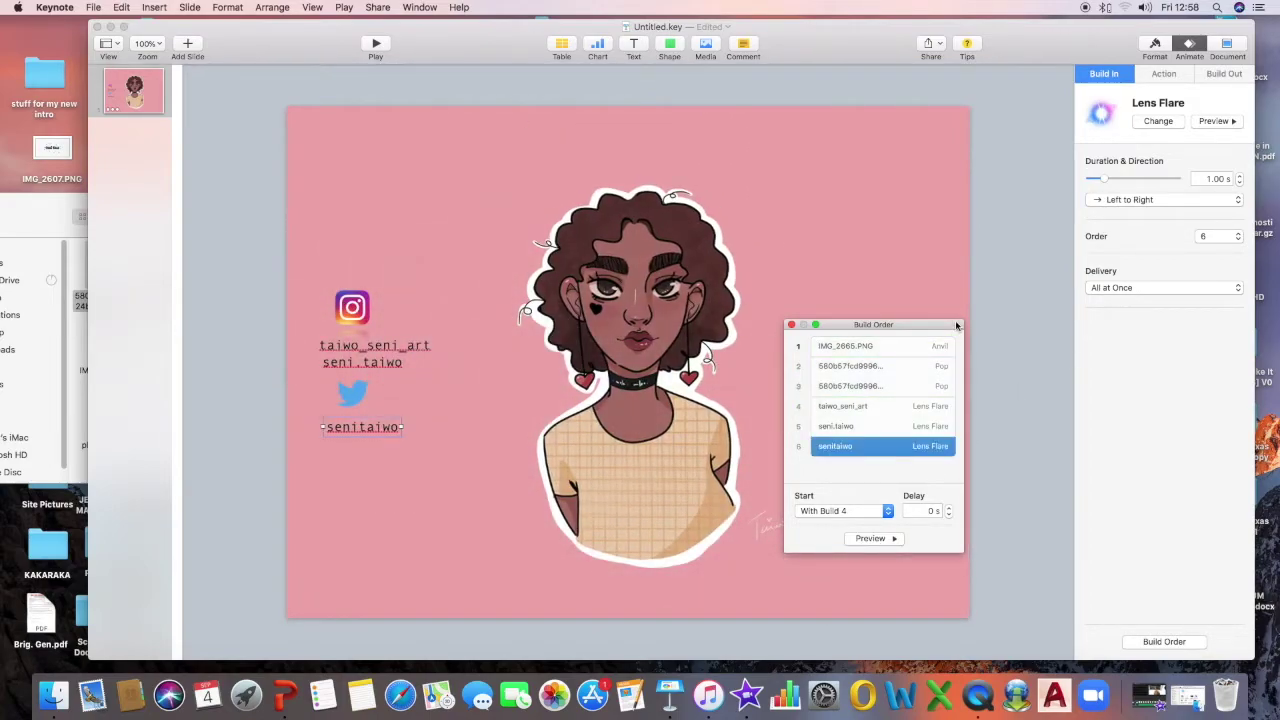
{"action": "left_click", "coordinate": [791, 326]}
{"action": "left_click", "coordinate": [794, 323]}
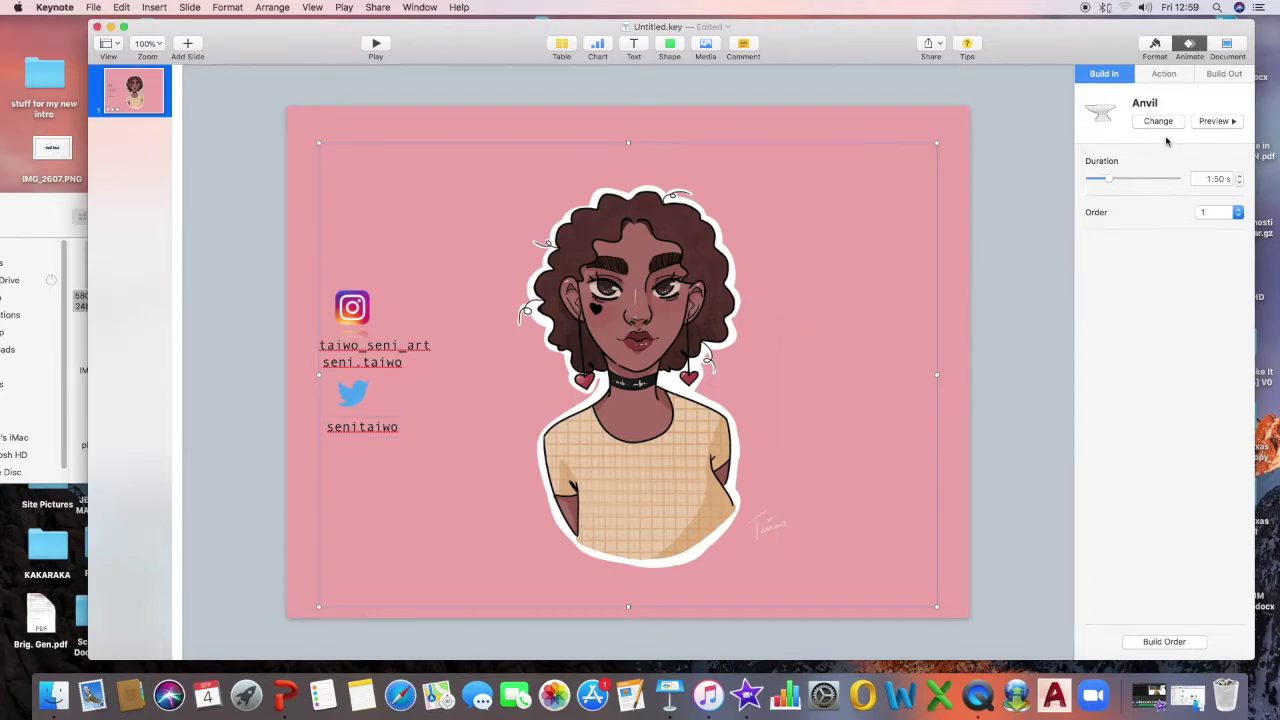
Preview the Spin build-out effect on the portrait image and apply it
{"action": "left_click", "coordinate": [1224, 72]}
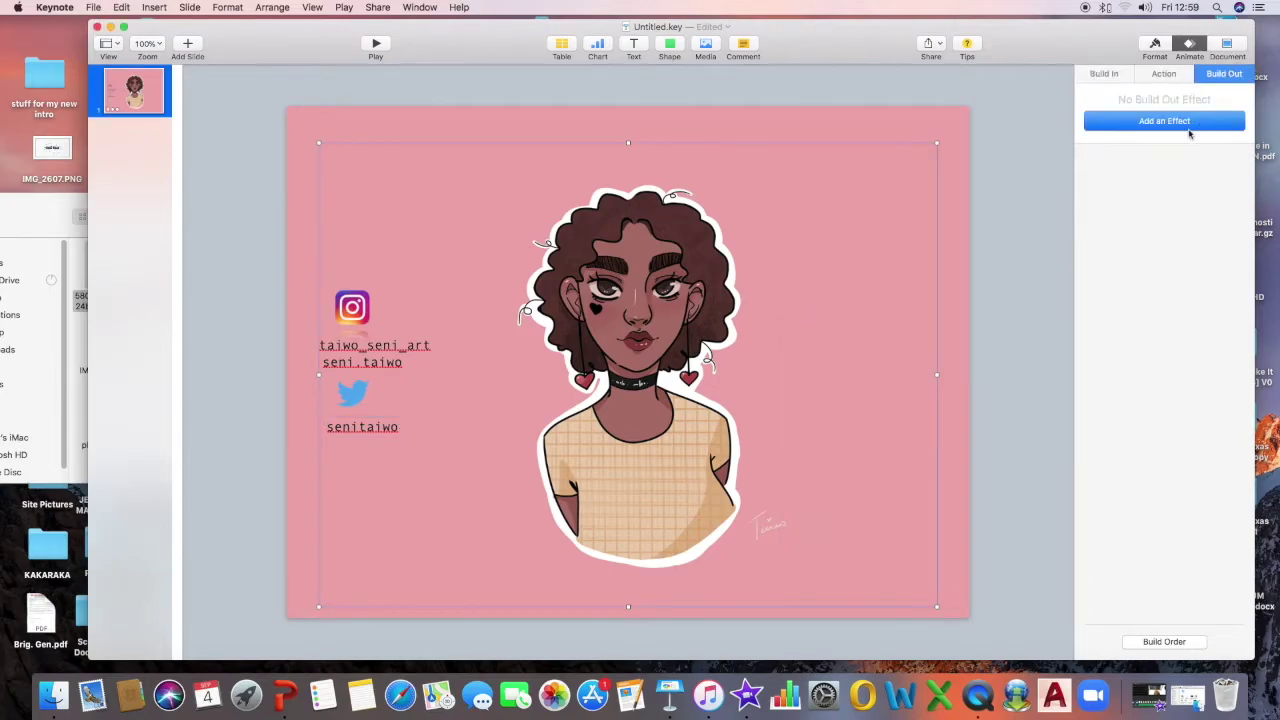
{"action": "left_click", "coordinate": [1190, 124]}
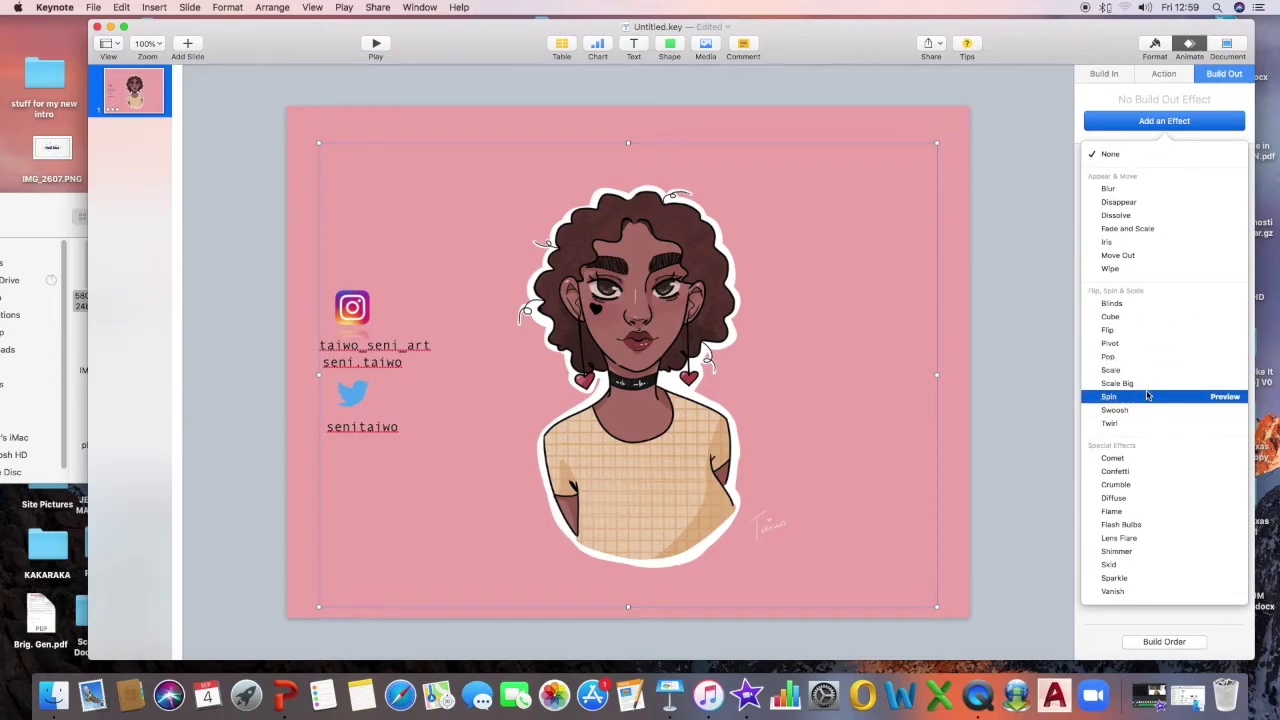
{"action": "left_click", "coordinate": [1240, 397]}
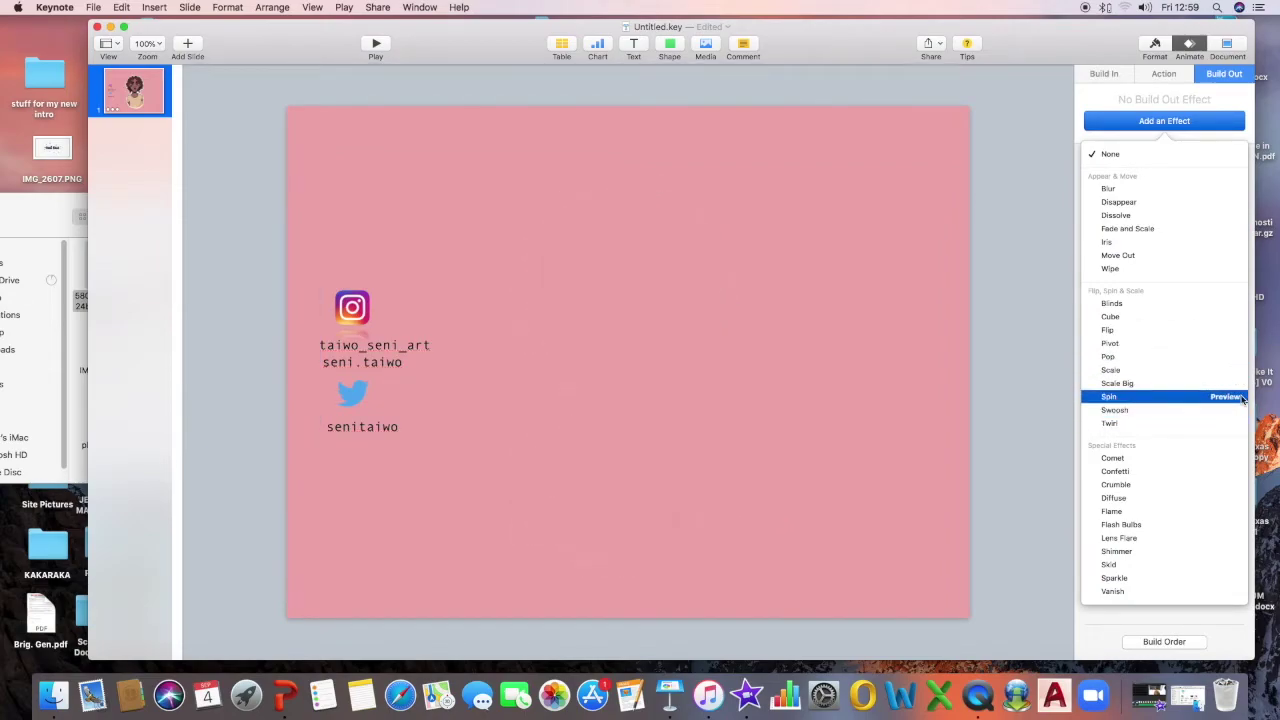
{"action": "left_click", "coordinate": [1240, 397]}
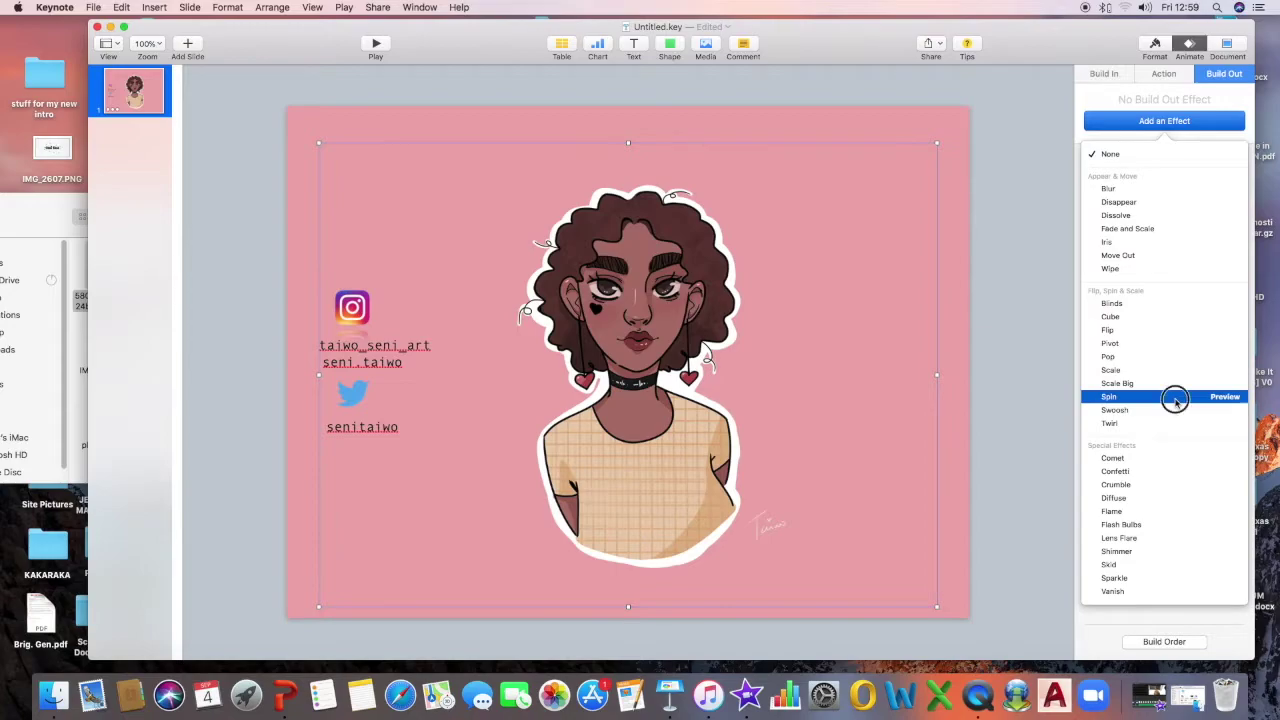
{"action": "left_click", "coordinate": [1175, 400]}
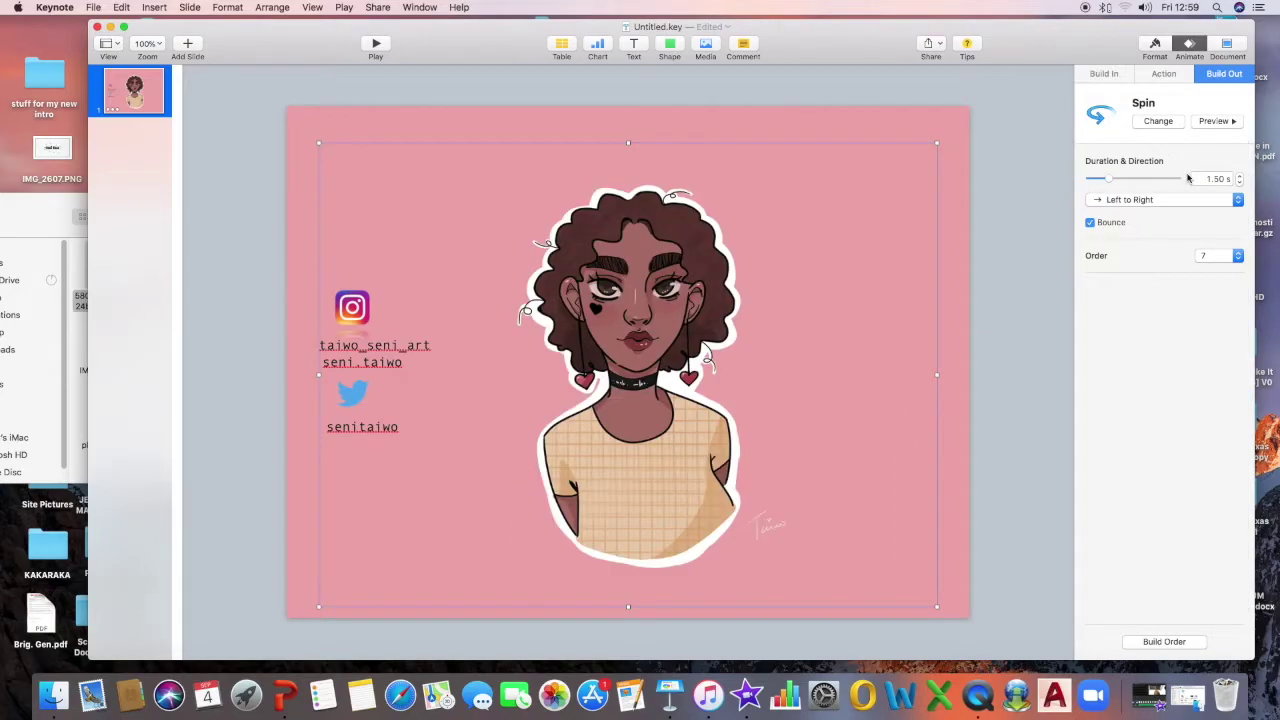
Apply the Spin build-out effect to the Instagram logo
{"action": "left_click", "coordinate": [357, 308]}
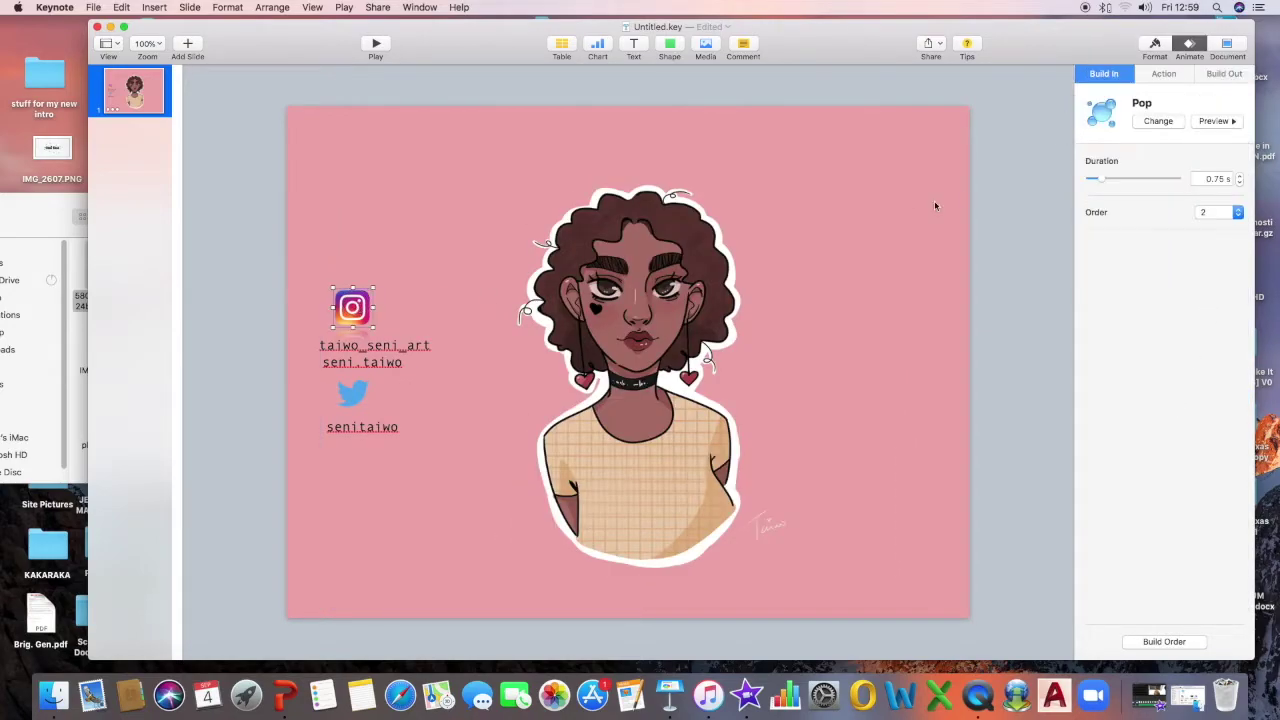
{"action": "left_click", "coordinate": [1208, 78]}
{"action": "left_click", "coordinate": [1222, 127]}
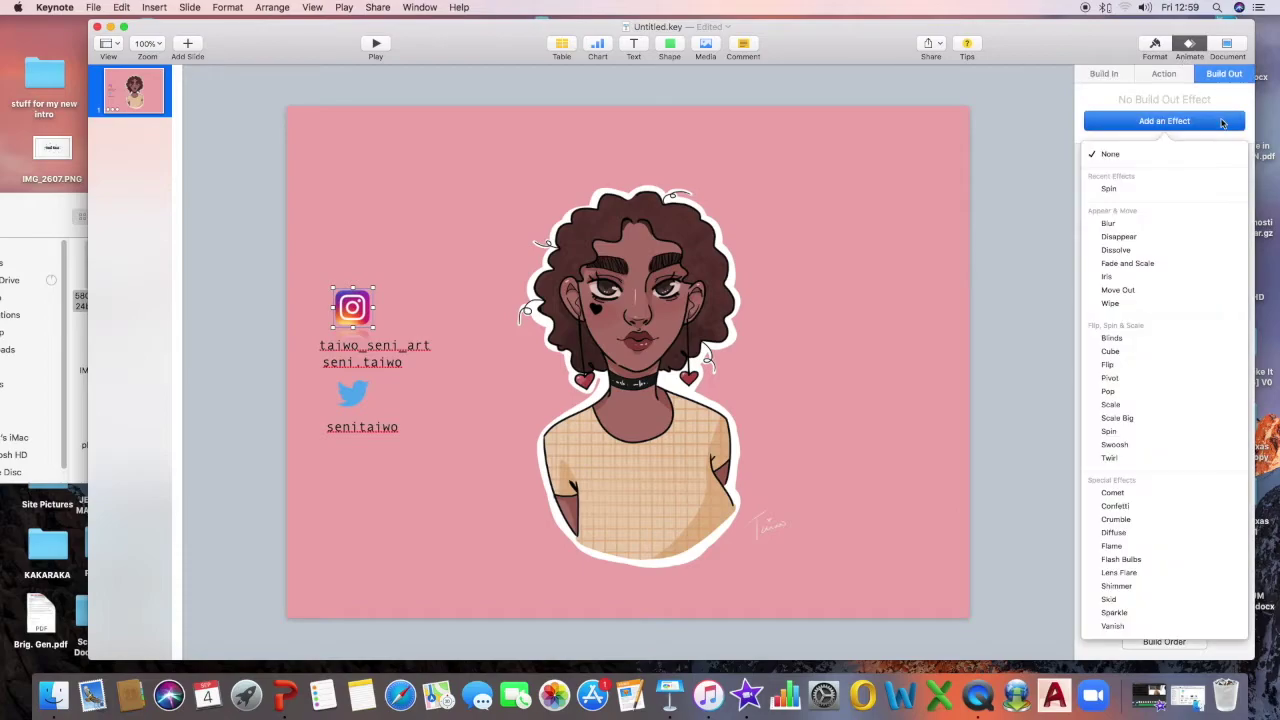
{"action": "left_click", "coordinate": [1147, 196]}
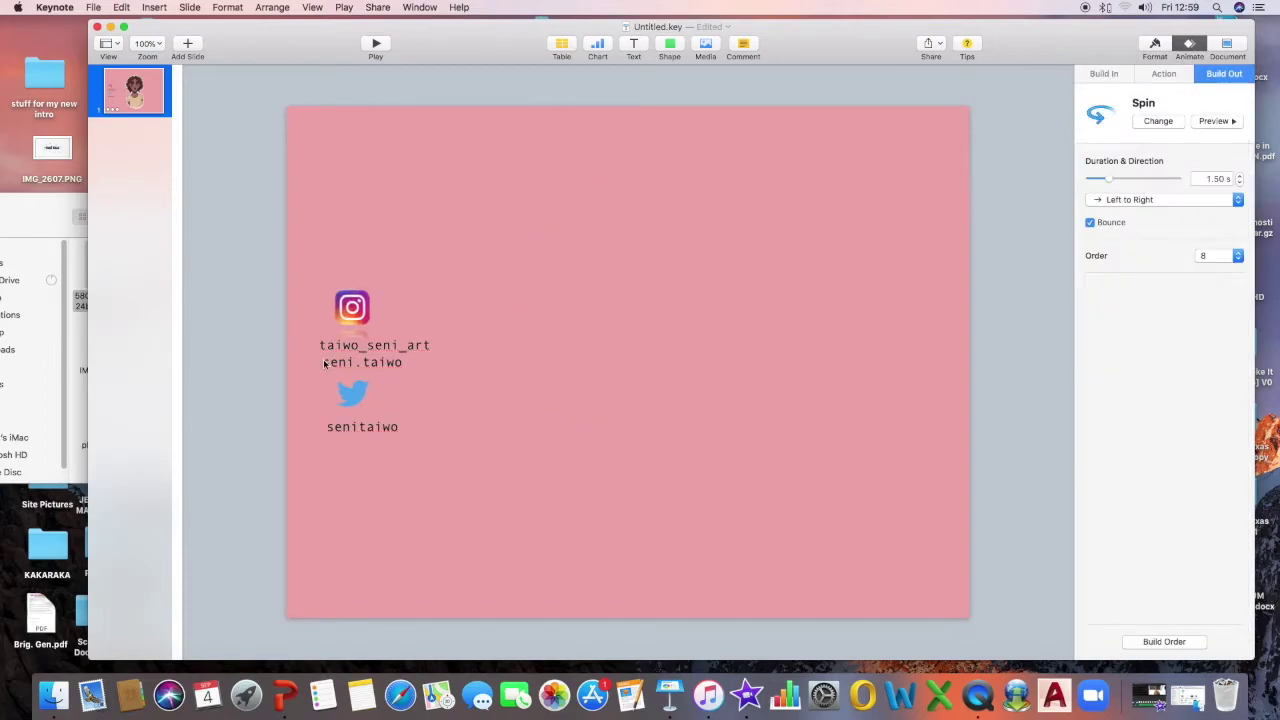
Apply the Spin build-out effect to the handle text box directly below the Instagram logo
{"action": "left_click", "coordinate": [405, 347]}
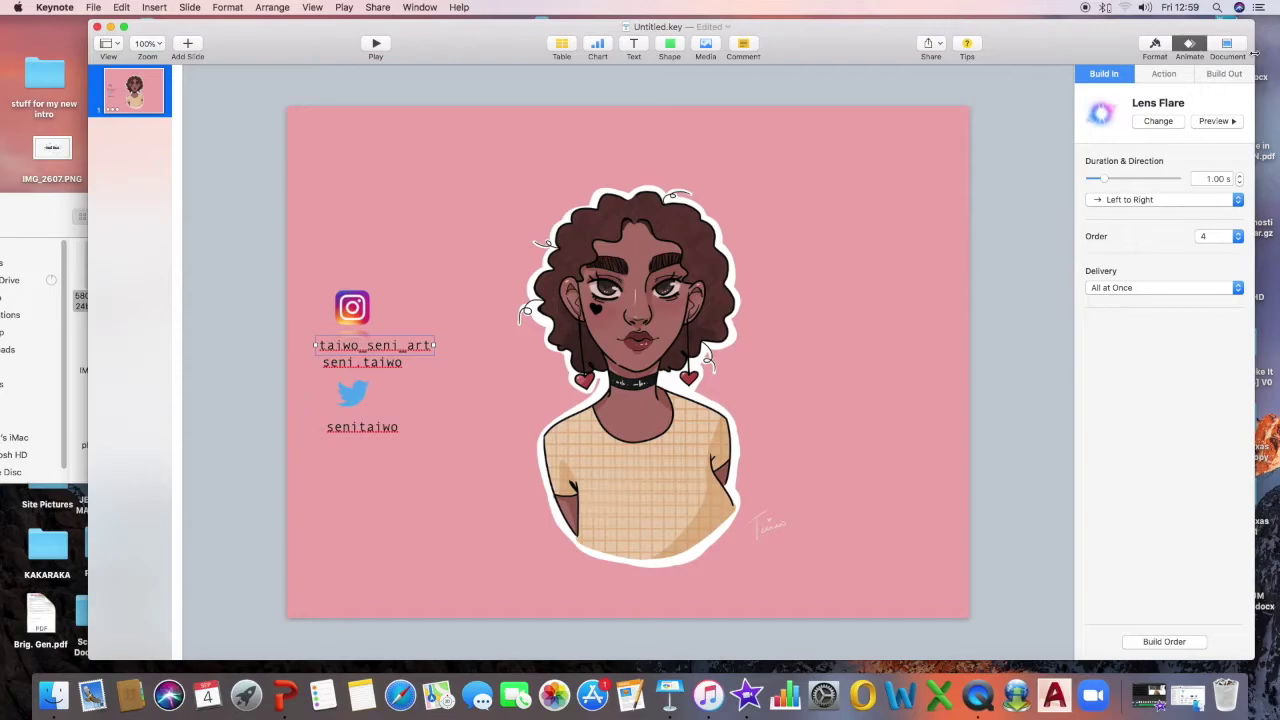
{"action": "left_click", "coordinate": [1222, 76]}
{"action": "left_click", "coordinate": [1147, 124]}
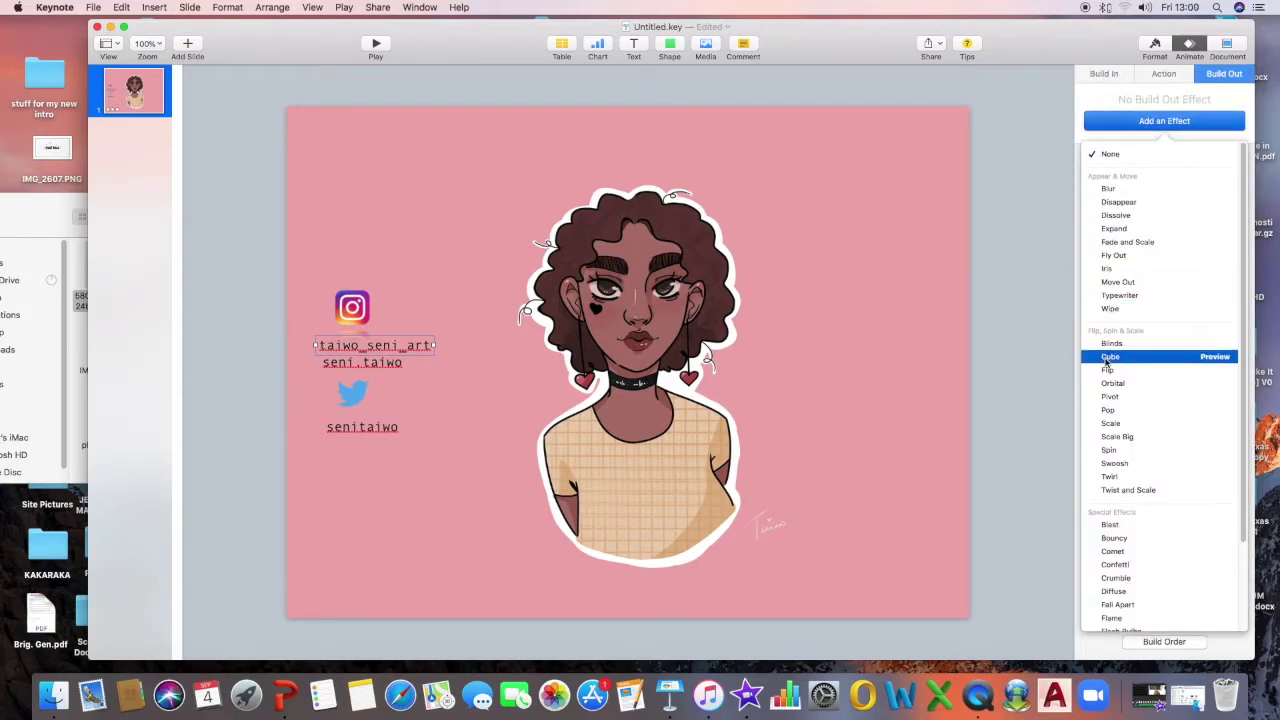
{"action": "left_click", "coordinate": [1110, 450]}
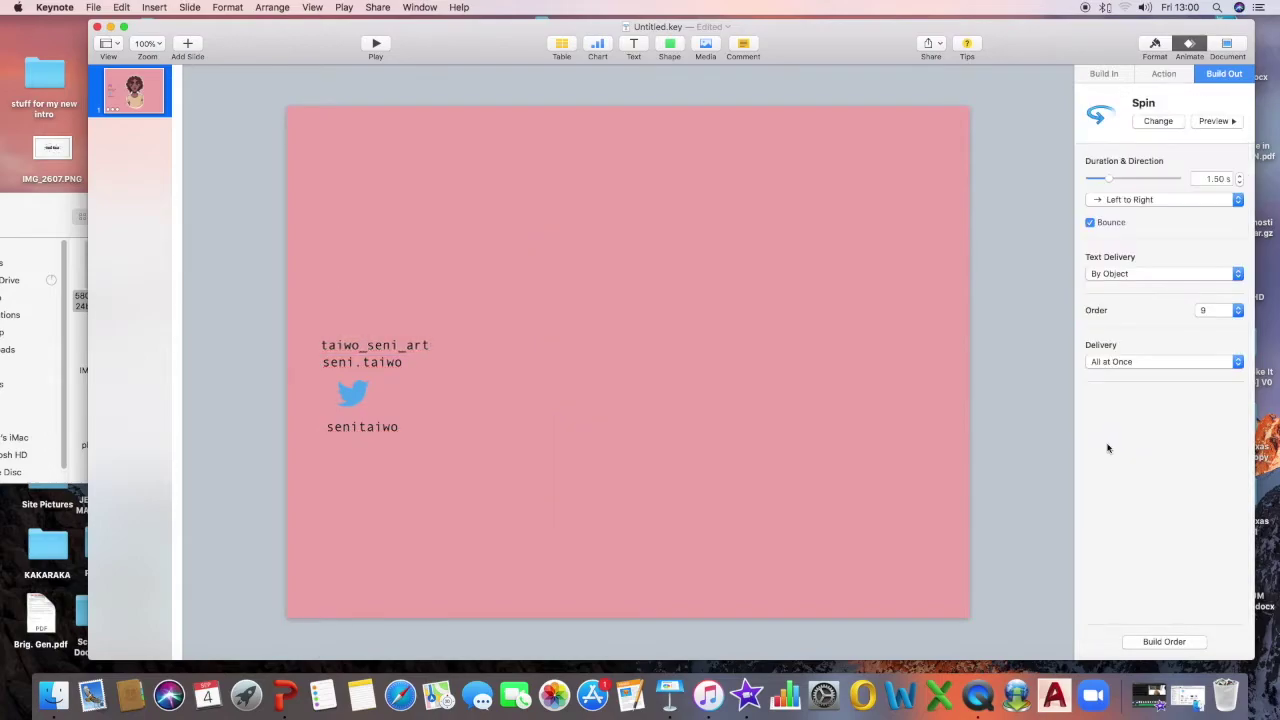
Apply the Spin build-out effect to the second handle text box, just above the Twitter logo
{"action": "left_click", "coordinate": [347, 366]}
{"action": "left_click", "coordinate": [1230, 74]}
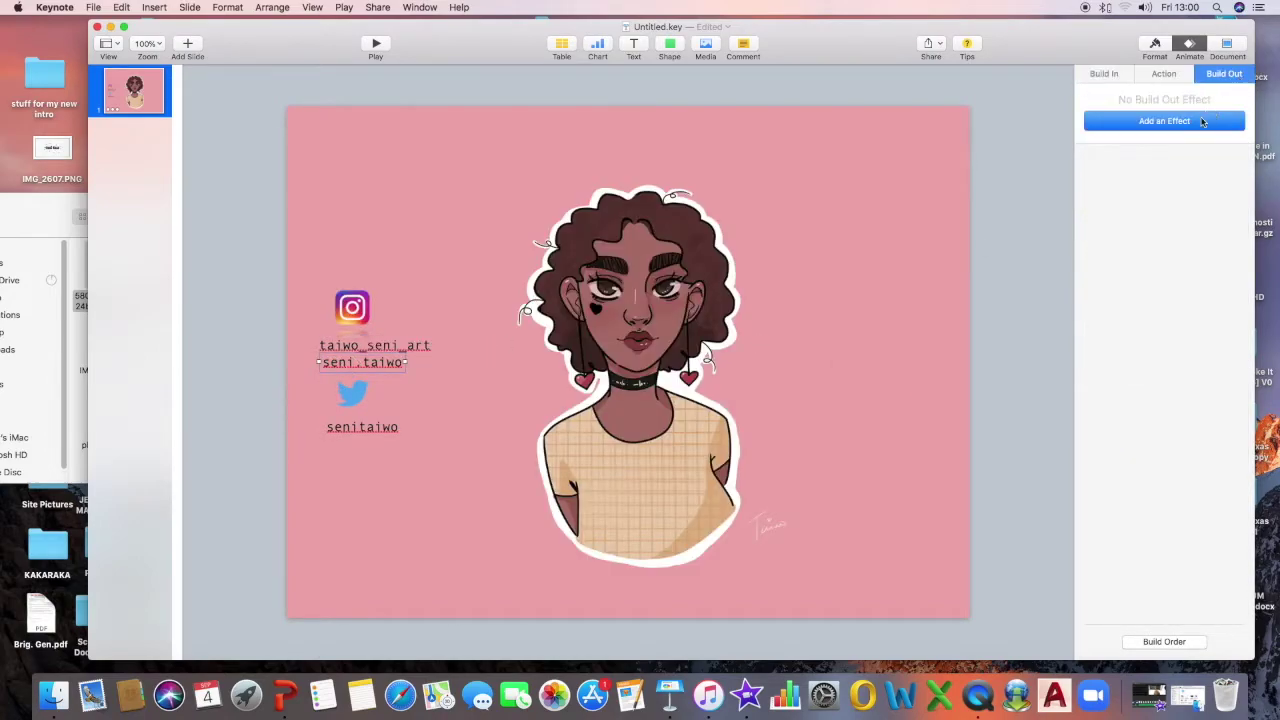
{"action": "left_click", "coordinate": [1193, 123]}
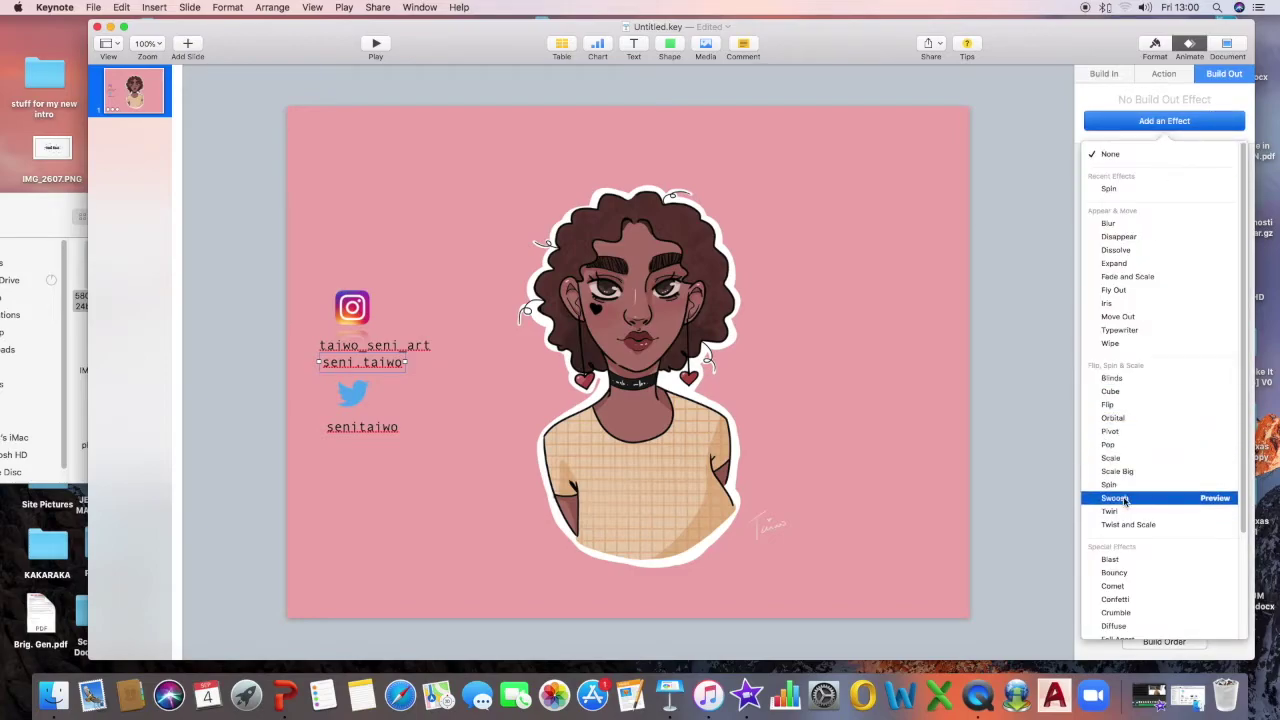
{"action": "left_click", "coordinate": [1112, 484]}
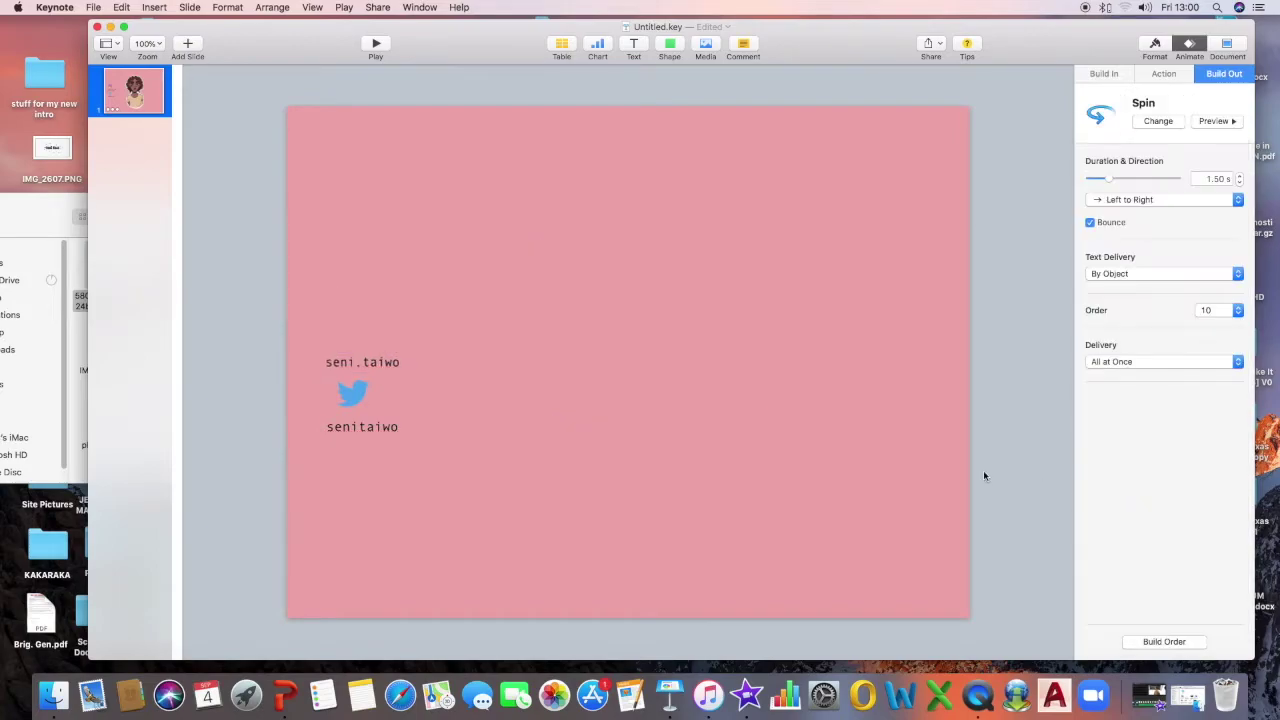
Apply the Spin build-out effect to the Twitter logo and to the Twitter handle text box
{"action": "left_click", "coordinate": [330, 396]}
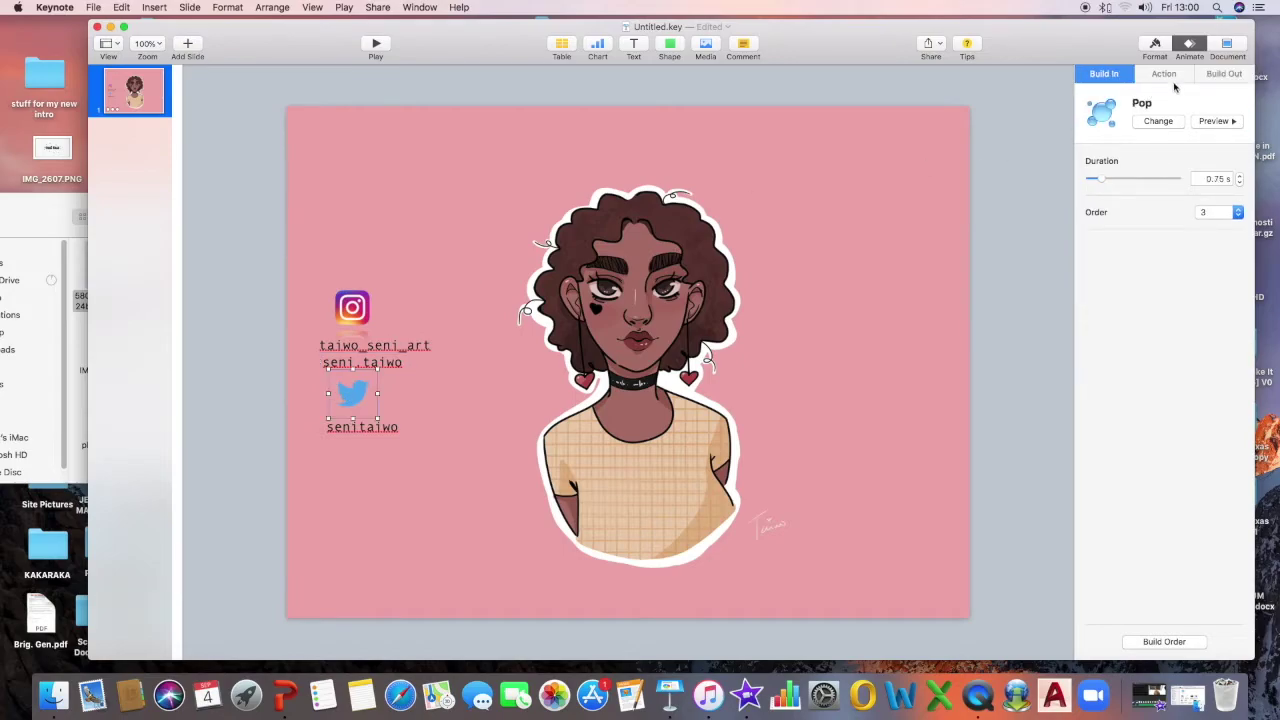
{"action": "left_click", "coordinate": [1222, 74]}
{"action": "left_click", "coordinate": [1200, 121]}
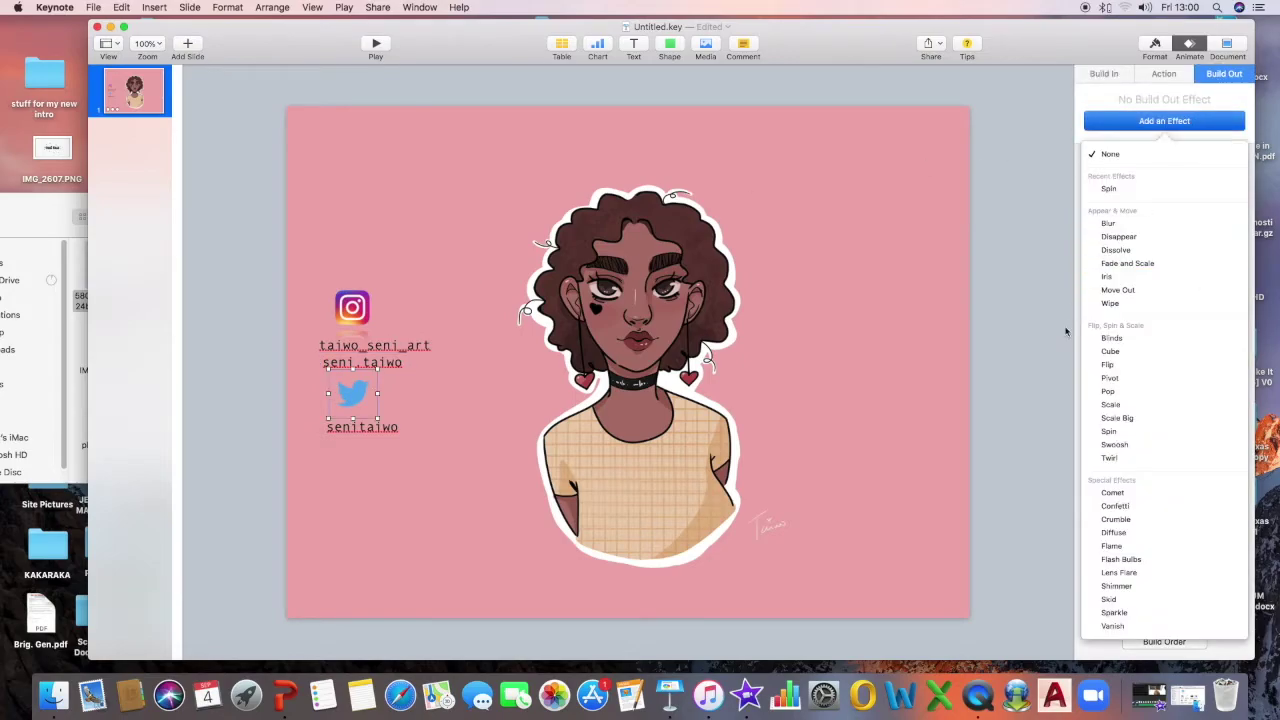
{"action": "left_click", "coordinate": [1112, 484]}
In the build order, set the portrait's Spin build-out to start After Build 6
{"action": "left_click", "coordinate": [1176, 642]}
{"action": "scroll", "coordinate": [955, 424], "scroll_direction": "down", "scroll_amount": 1}
{"action": "left_click", "coordinate": [893, 381]}
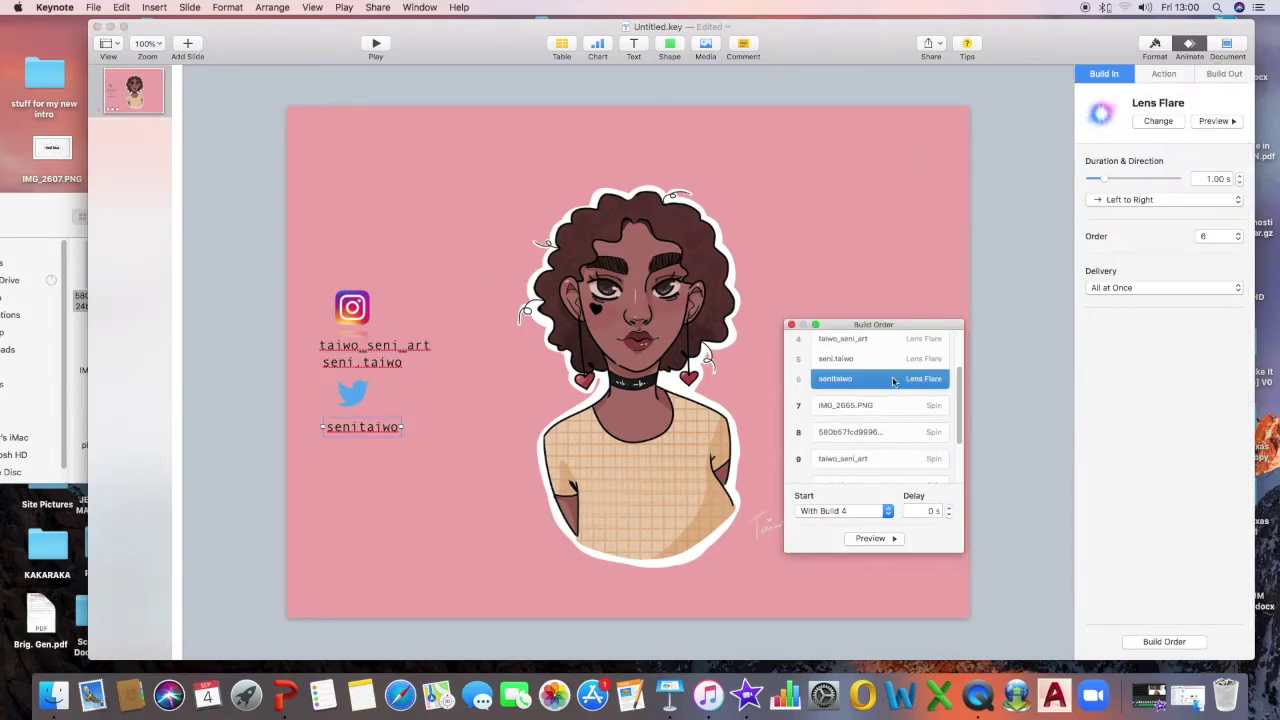
{"action": "left_click", "coordinate": [865, 410]}
{"action": "left_click", "coordinate": [845, 511]}
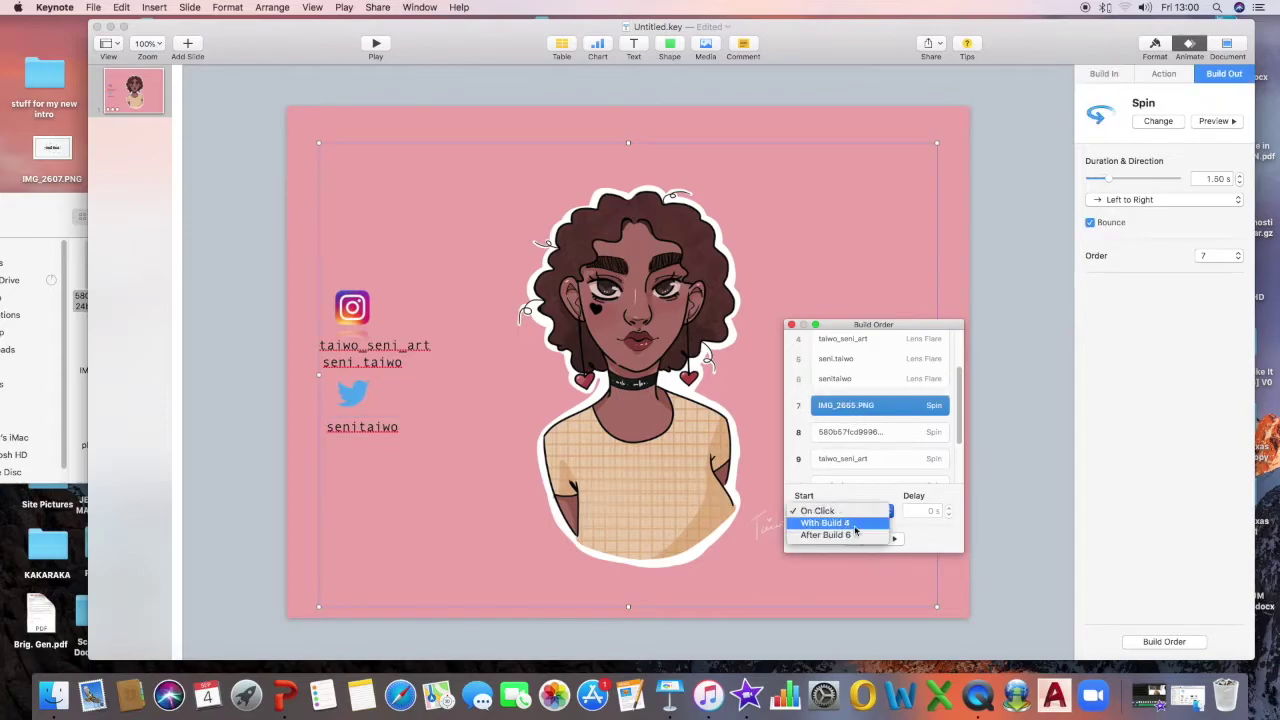
{"action": "left_click", "coordinate": [848, 534]}
Set the Spin build-outs of the Instagram logo and both Instagram handles to start With Build 7
{"action": "left_click", "coordinate": [857, 425]}
{"action": "left_click", "coordinate": [845, 511]}
{"action": "left_click", "coordinate": [848, 534]}
{"action": "left_click", "coordinate": [848, 452]}
{"action": "left_click", "coordinate": [848, 466]}
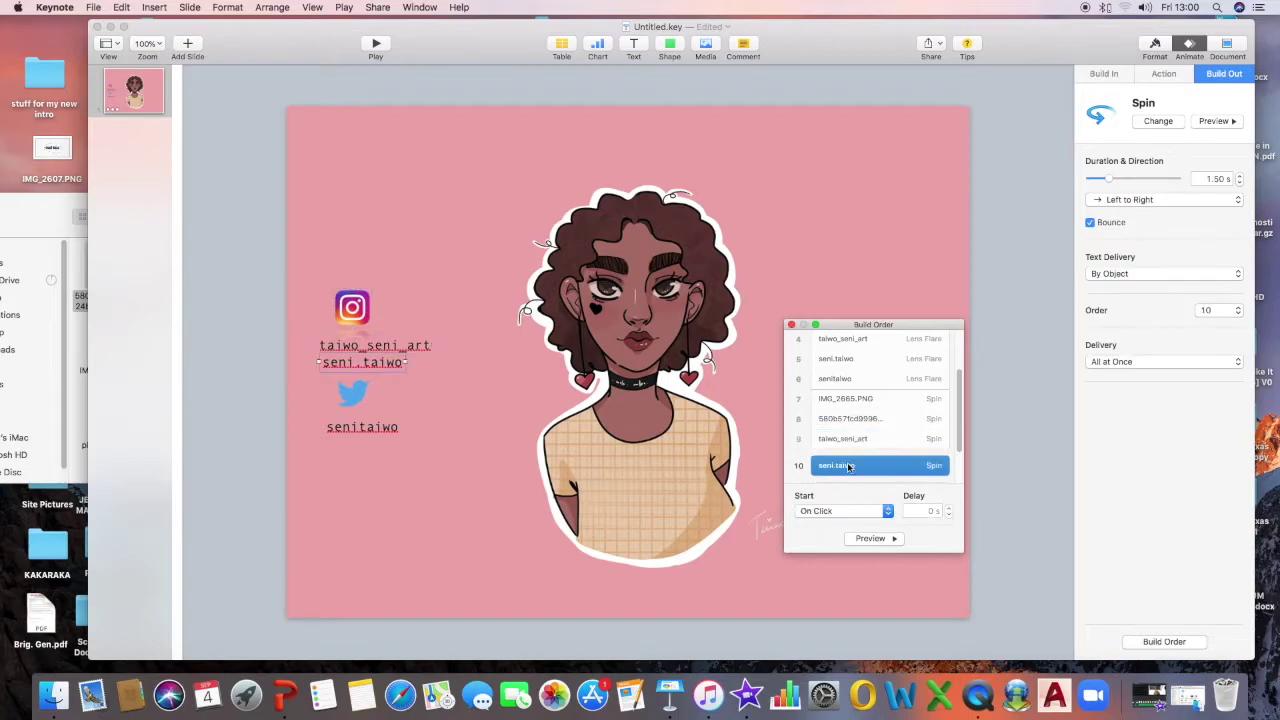
{"action": "left_click", "coordinate": [829, 511]}
{"action": "left_click", "coordinate": [830, 523]}
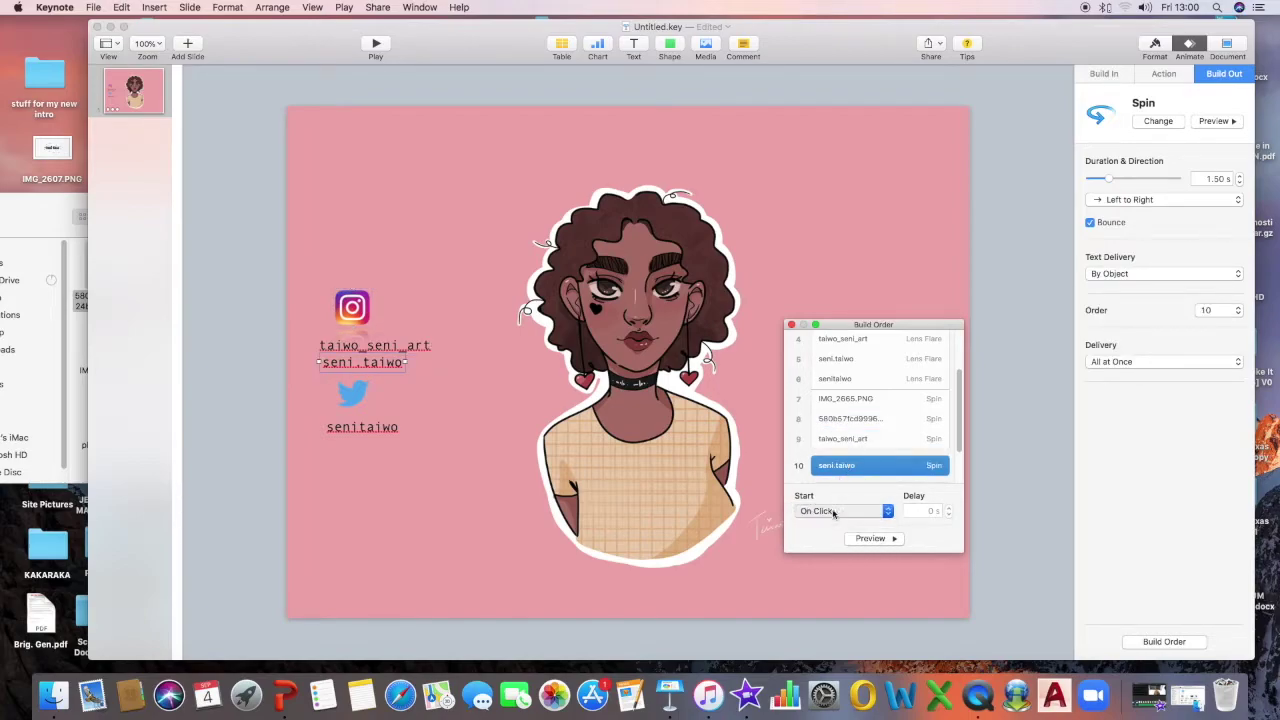
Set the Spin build-outs of the Twitter logo and Twitter handle to start With Build 7, and preview the sequence
{"action": "scroll", "coordinate": [852, 432], "scroll_direction": "down", "scroll_amount": 2}
{"action": "left_click", "coordinate": [849, 440]}
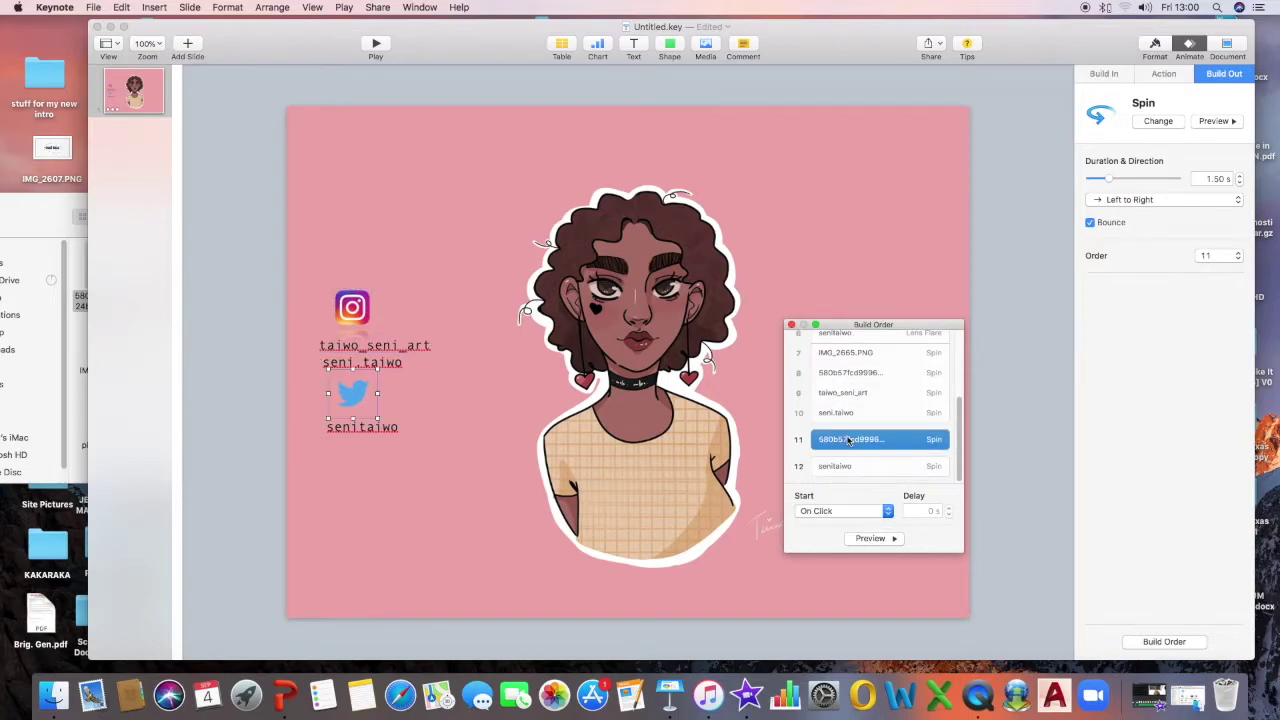
{"action": "left_click", "coordinate": [849, 510]}
{"action": "left_click", "coordinate": [845, 523]}
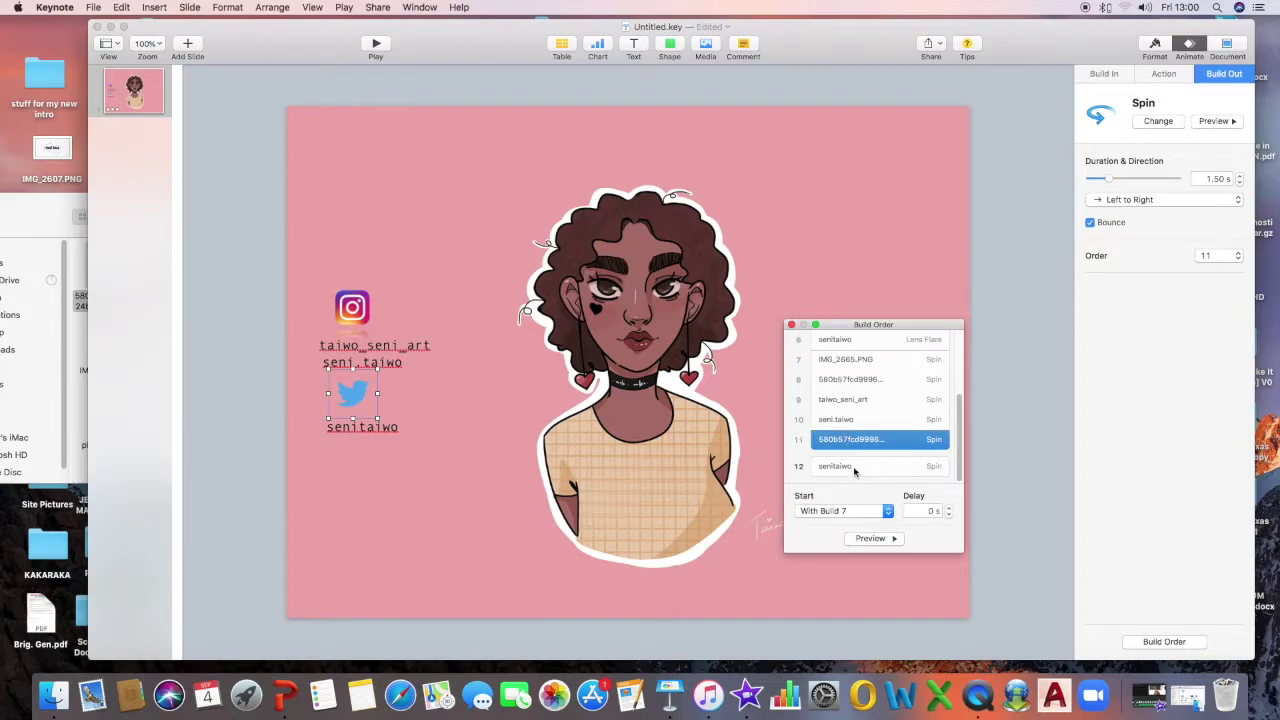
{"action": "left_click", "coordinate": [850, 468]}
{"action": "left_click", "coordinate": [845, 511]}
{"action": "left_click", "coordinate": [830, 523]}
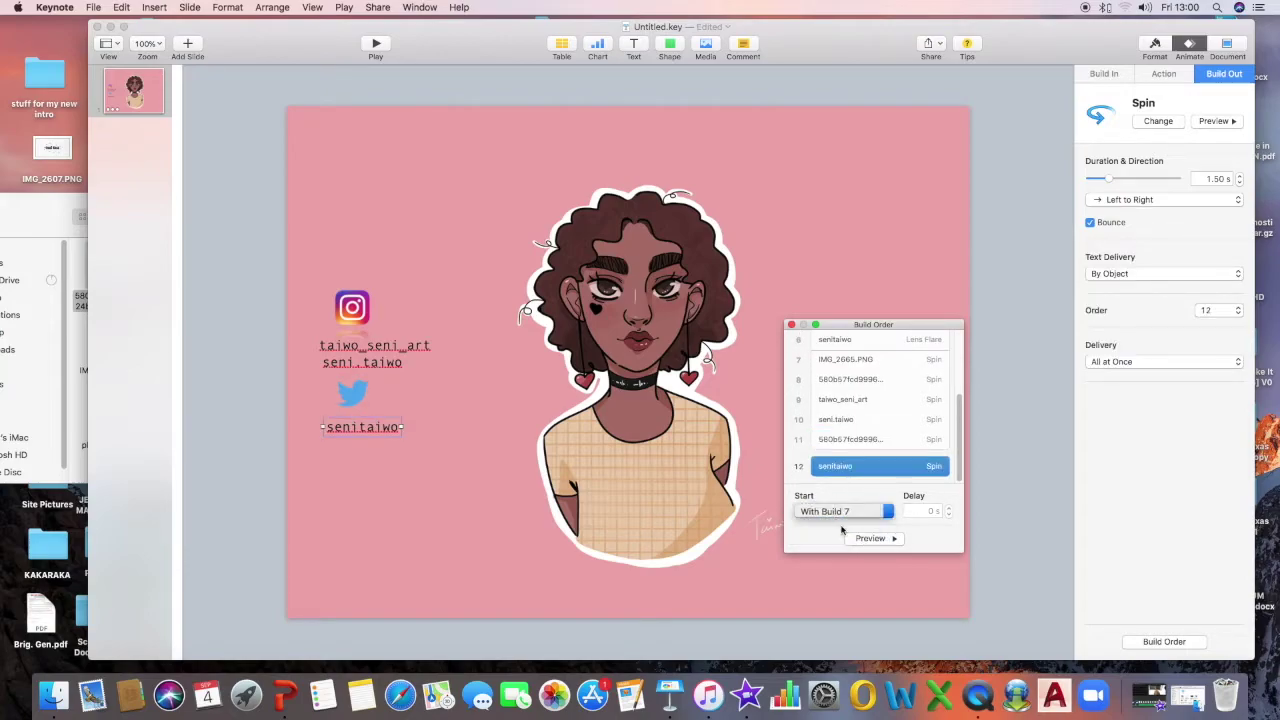
{"action": "left_click", "coordinate": [870, 538]}
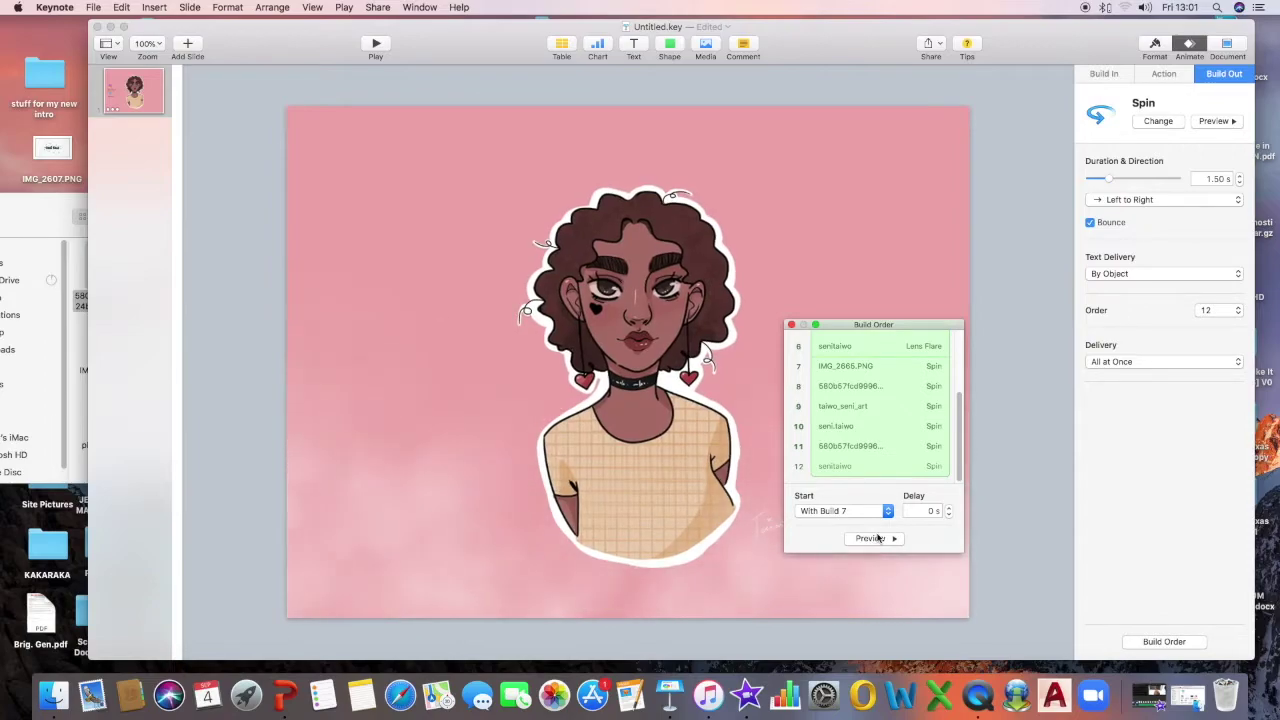
Set the duration of the portrait's Spin build-out to 1.25 s and preview the build sequence
{"action": "left_click", "coordinate": [880, 403]}
{"action": "left_click", "coordinate": [883, 385]}
{"action": "left_click", "coordinate": [871, 408]}
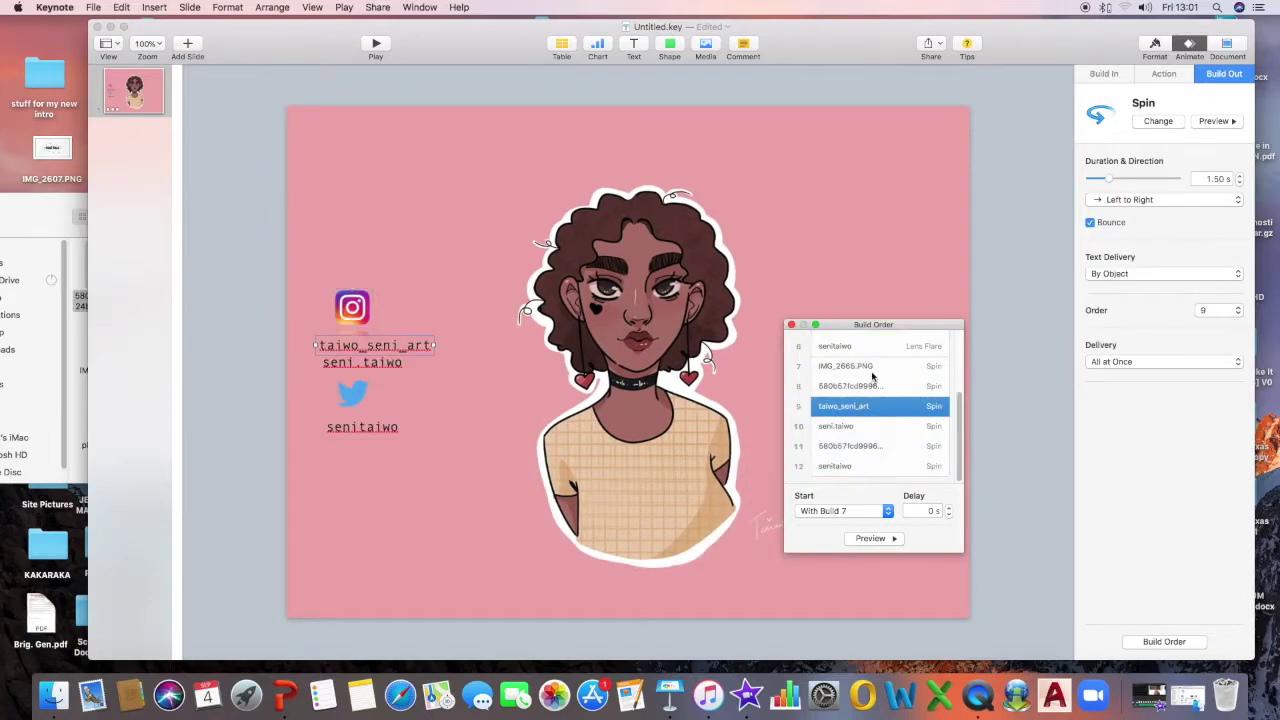
{"action": "left_click", "coordinate": [864, 367]}
{"action": "left_click_drag", "start_coordinate": [1111, 178], "coordinate": [1108, 180]}
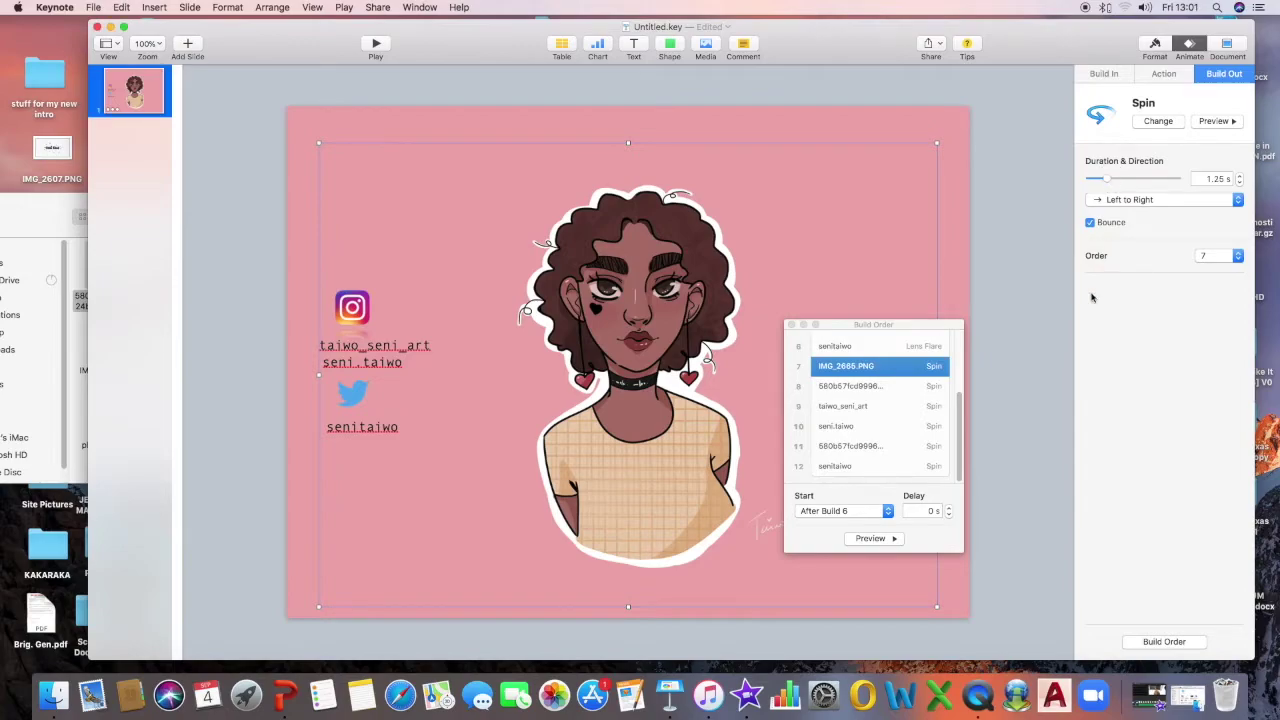
{"action": "left_click", "coordinate": [866, 539]}
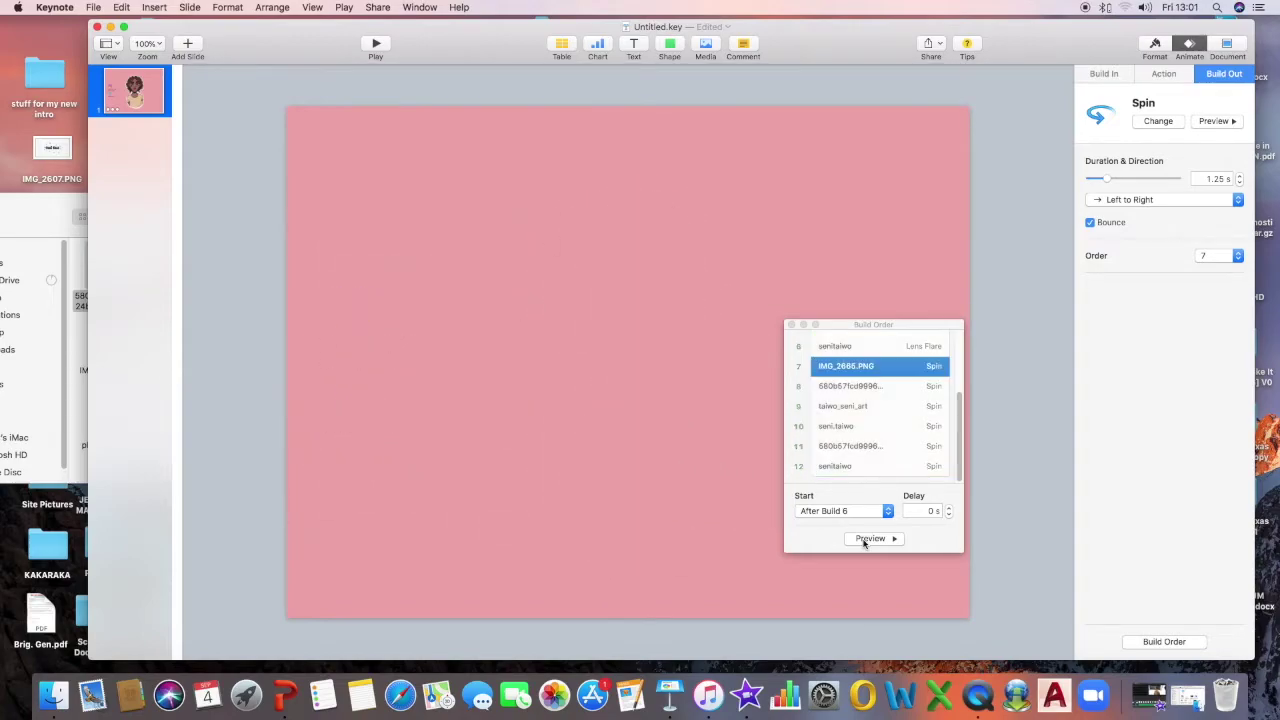
Set the duration of the portrait's Spin build-out to 0.80 s and preview the build sequence
{"action": "left_click", "coordinate": [1240, 183]}
{"action": "left_click", "coordinate": [1240, 183]}
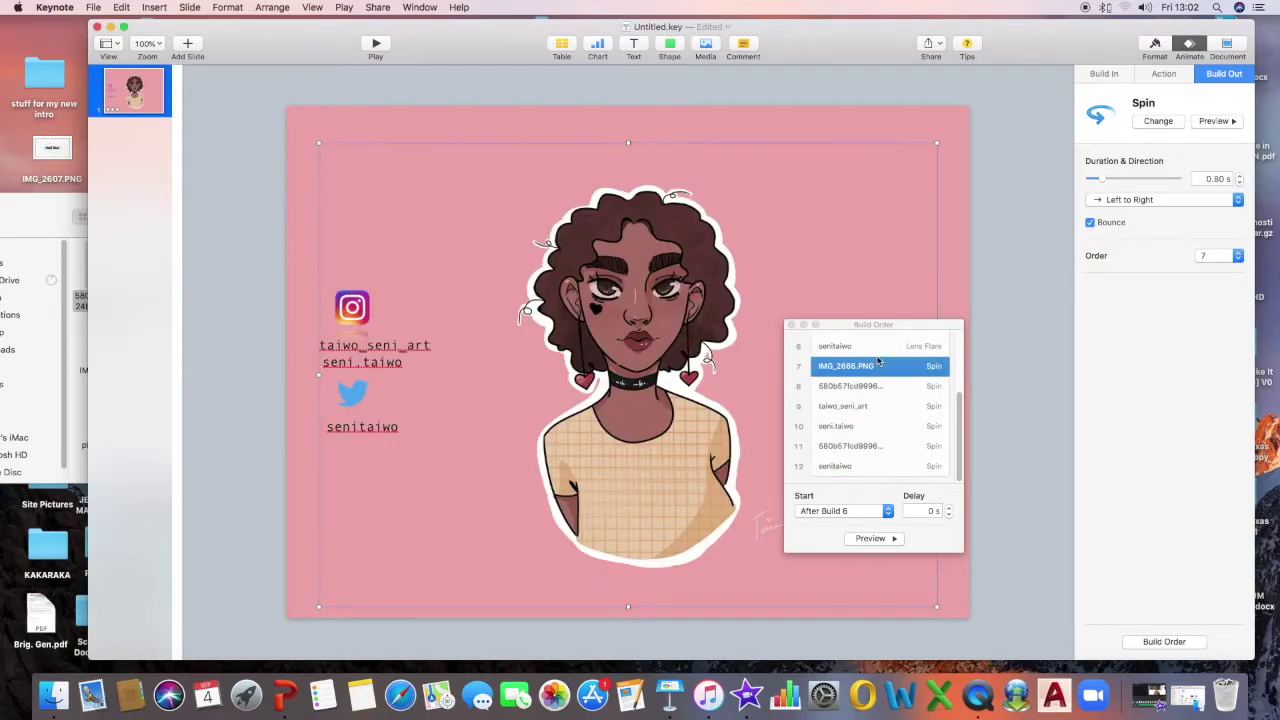
{"action": "left_click", "coordinate": [878, 544]}
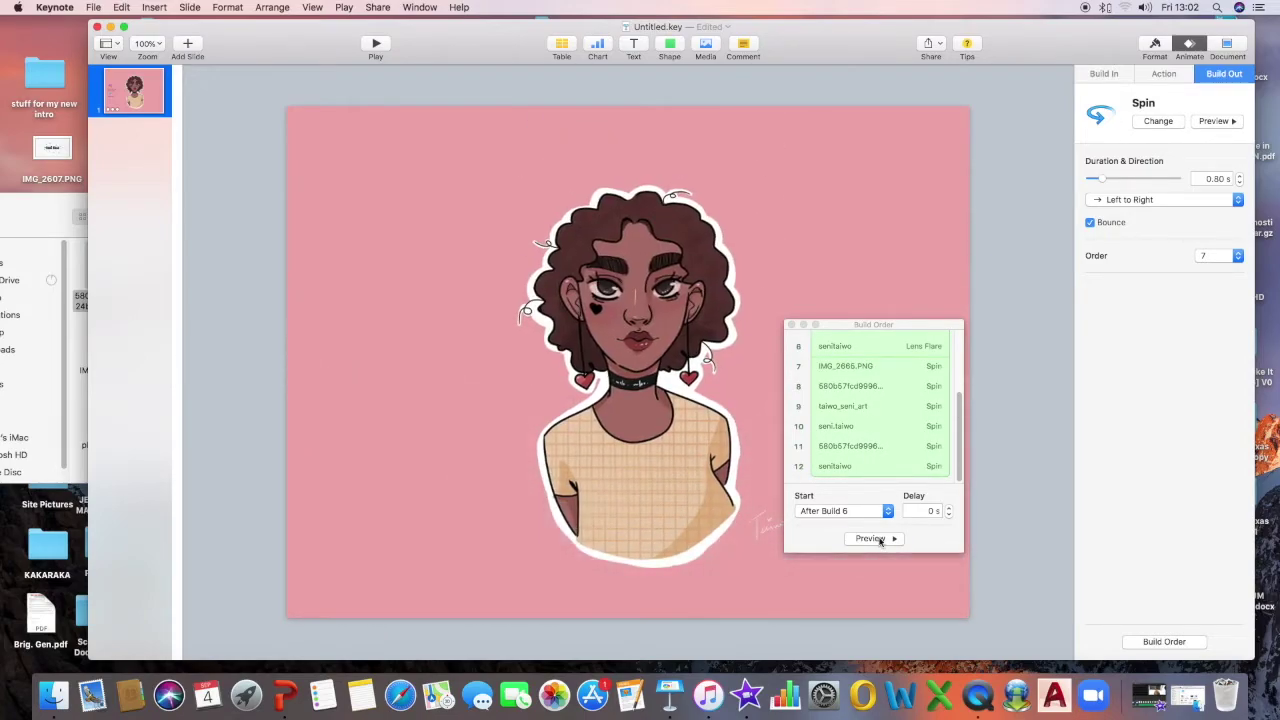
Scale down the image of the two black heart-leaf branches so that they sit closer to the portrait's sides
{"action": "left_click_drag", "start_coordinate": [862, 338], "coordinate": [855, 345]}
{"action": "left_click", "coordinate": [864, 330]}
{"action": "left_click", "coordinate": [870, 331]}
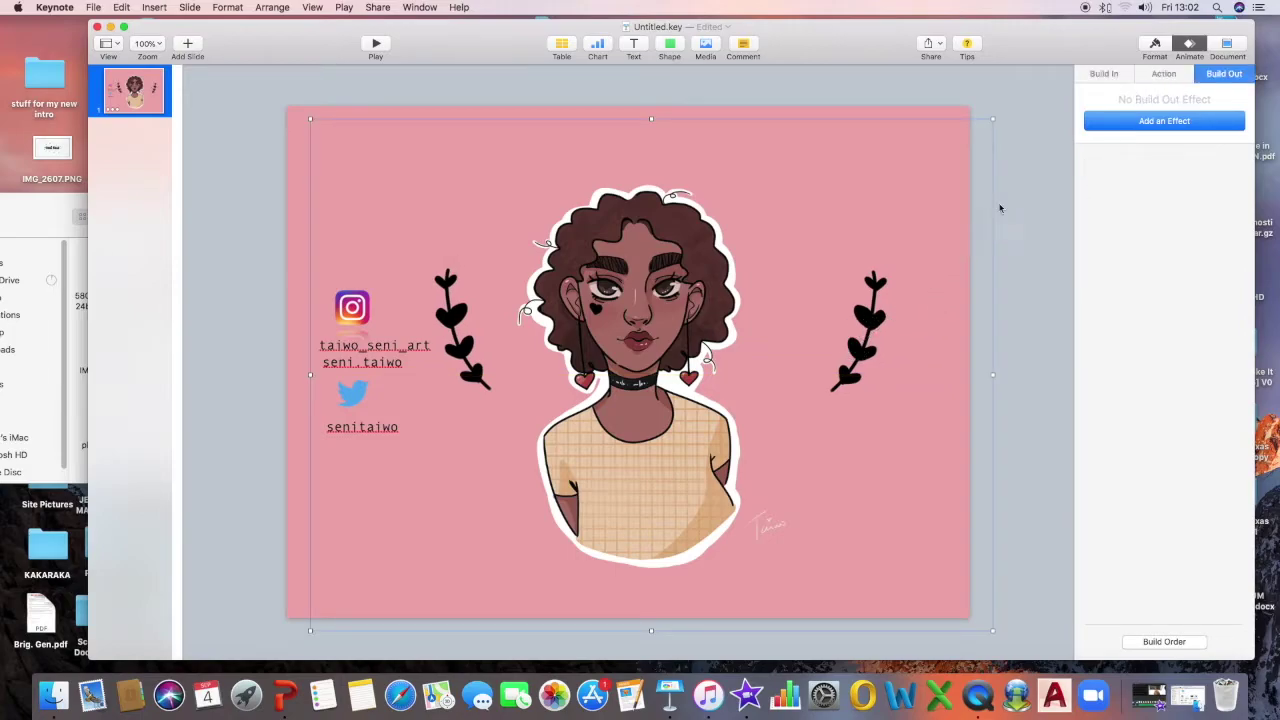
{"action": "left_click", "coordinate": [993, 119]}
{"action": "key", "text": "super+z"}
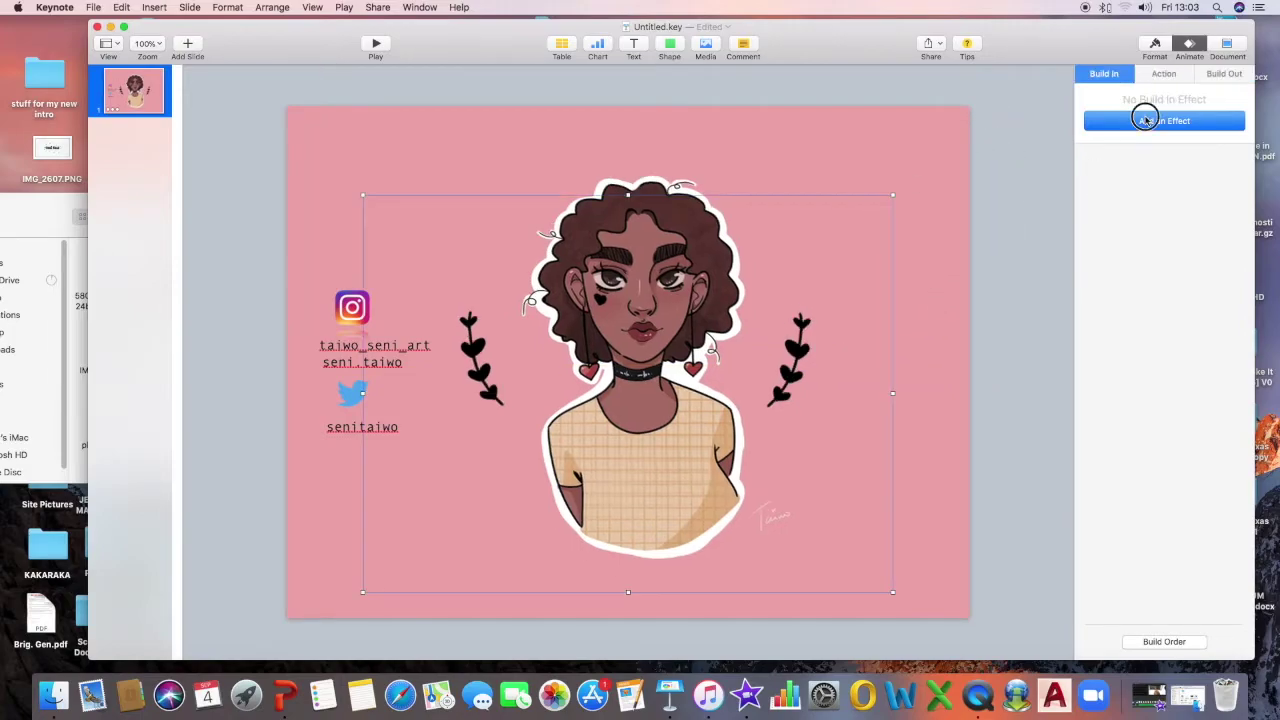
Preview the Blinds build-in on the leaf-branch image and apply it
{"action": "left_click", "coordinate": [1143, 120]}
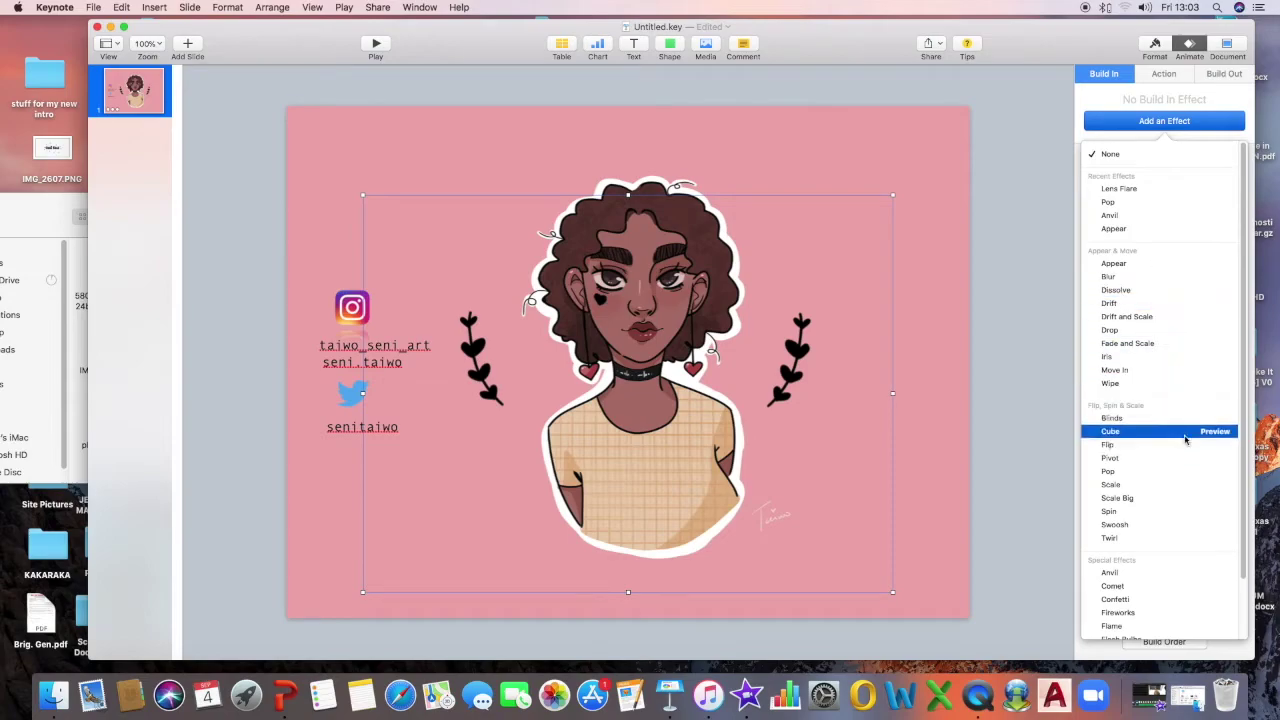
{"action": "left_click", "coordinate": [1215, 420]}
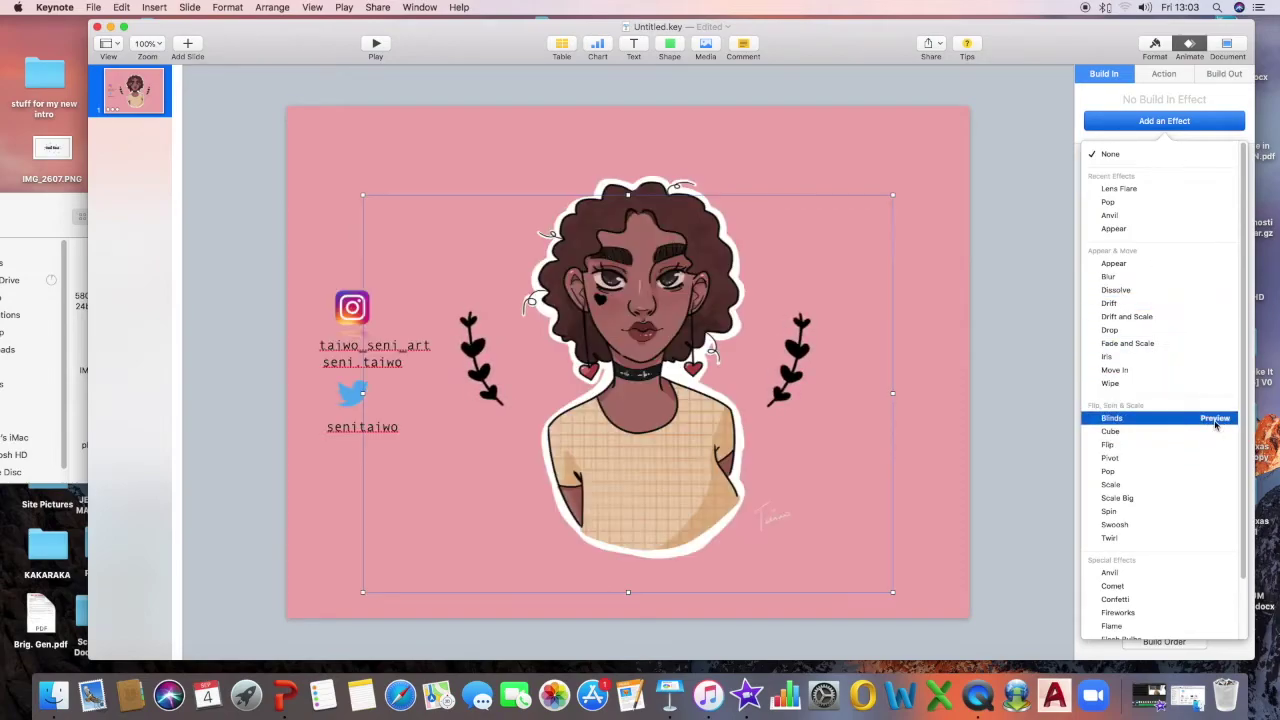
{"action": "left_click", "coordinate": [1215, 420]}
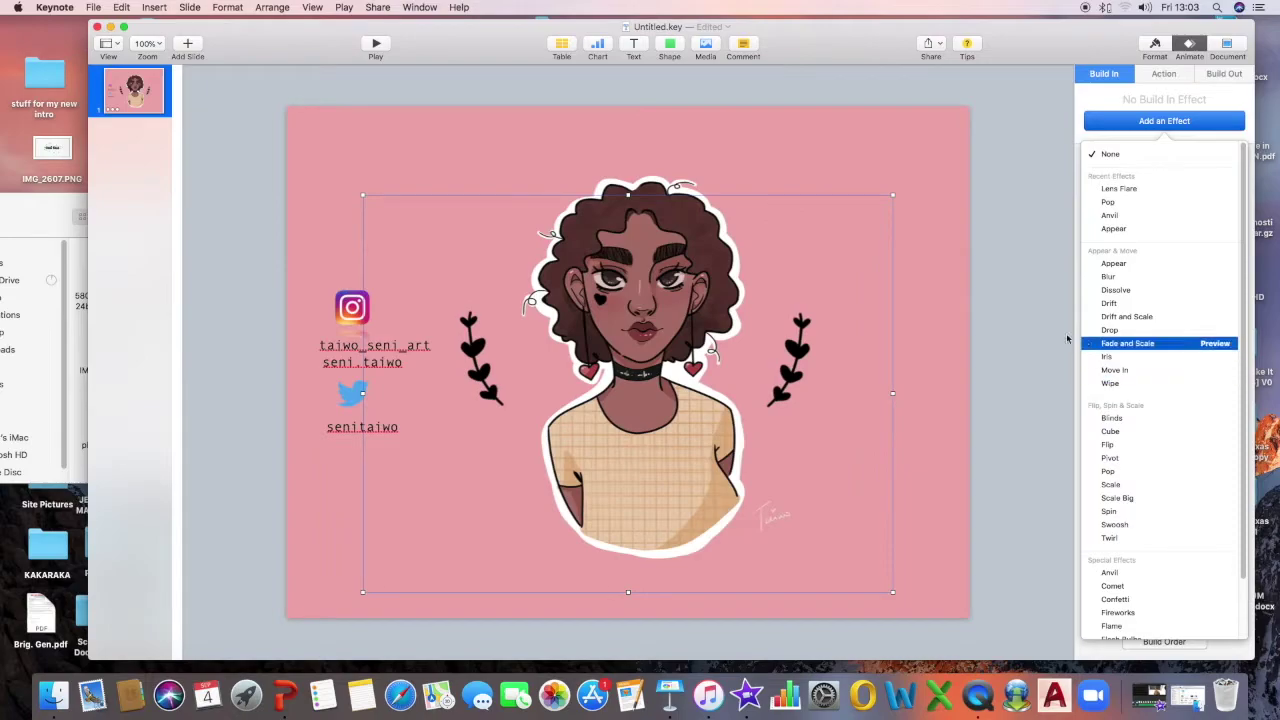
{"action": "left_click", "coordinate": [843, 308]}
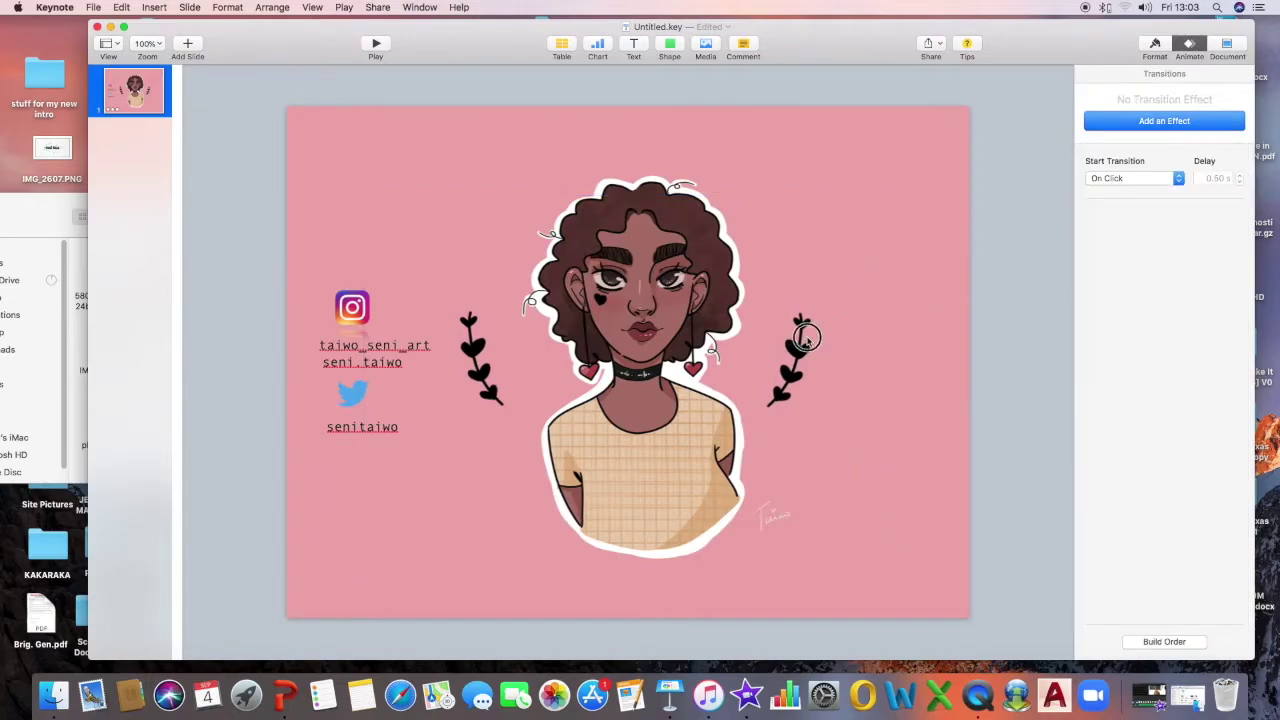
{"action": "left_click", "coordinate": [1163, 124]}
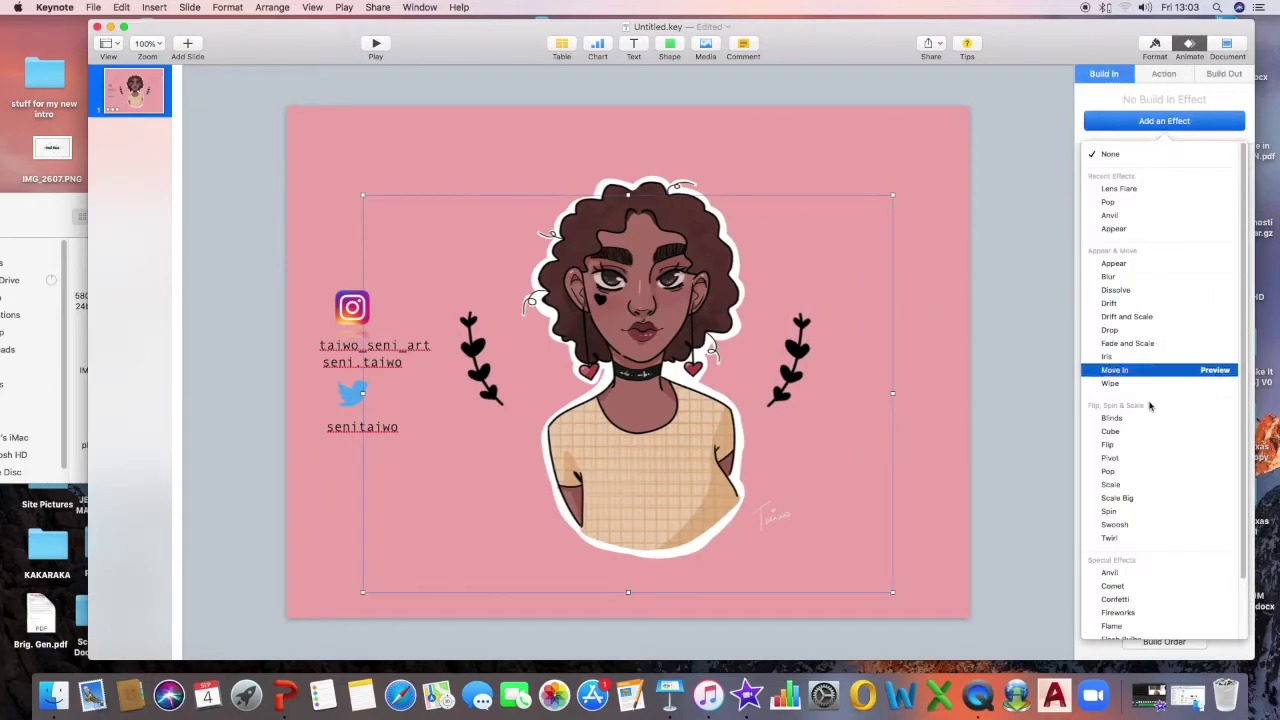
{"action": "mouse_move", "coordinate": [1125, 420]}
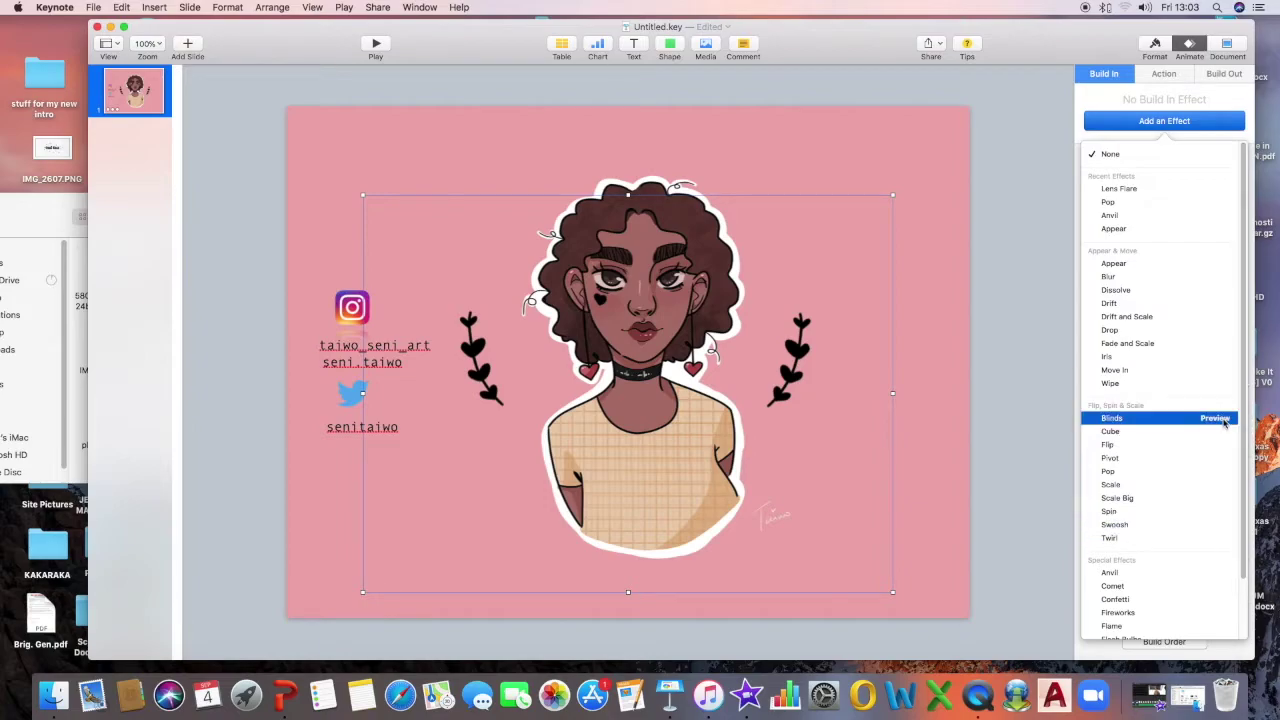
{"action": "left_click", "coordinate": [1125, 420]}
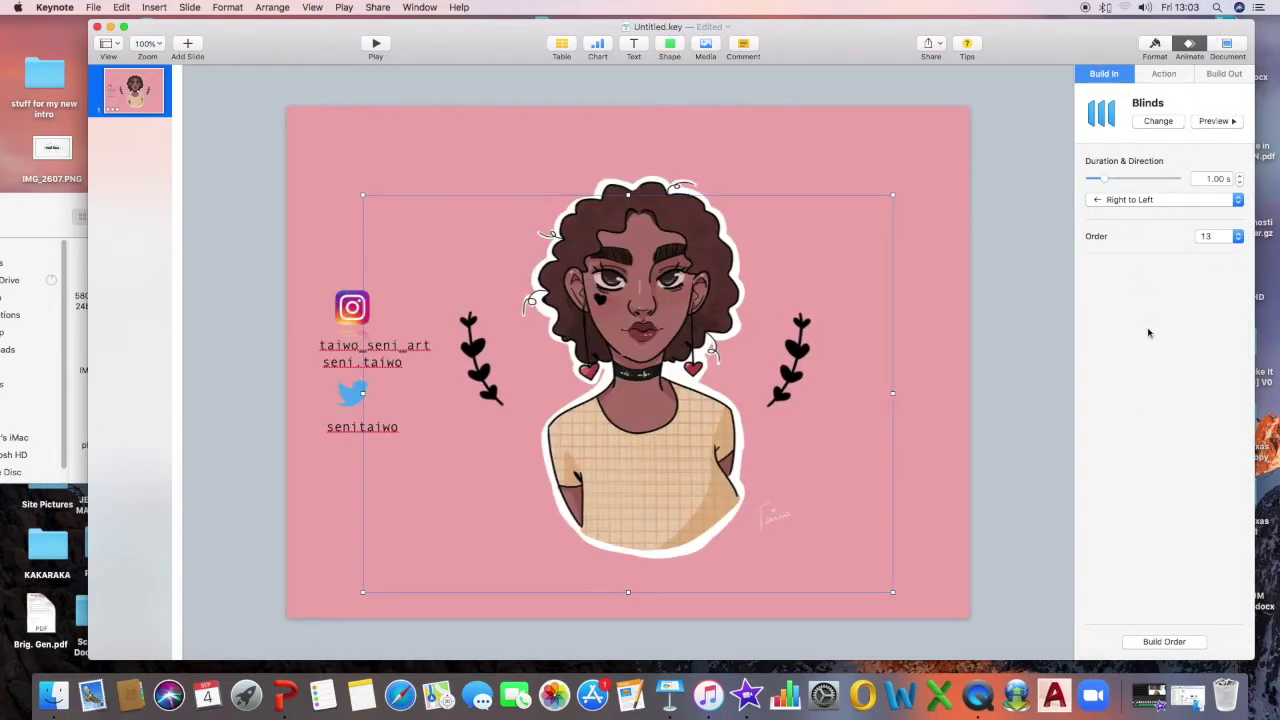
In the build order, move the branches' Blinds build-in to second place, starting After Build 1, and preview the sequence
{"action": "left_click", "coordinate": [1160, 641]}
{"action": "scroll", "coordinate": [870, 443], "scroll_direction": "down", "scroll_amount": 4}
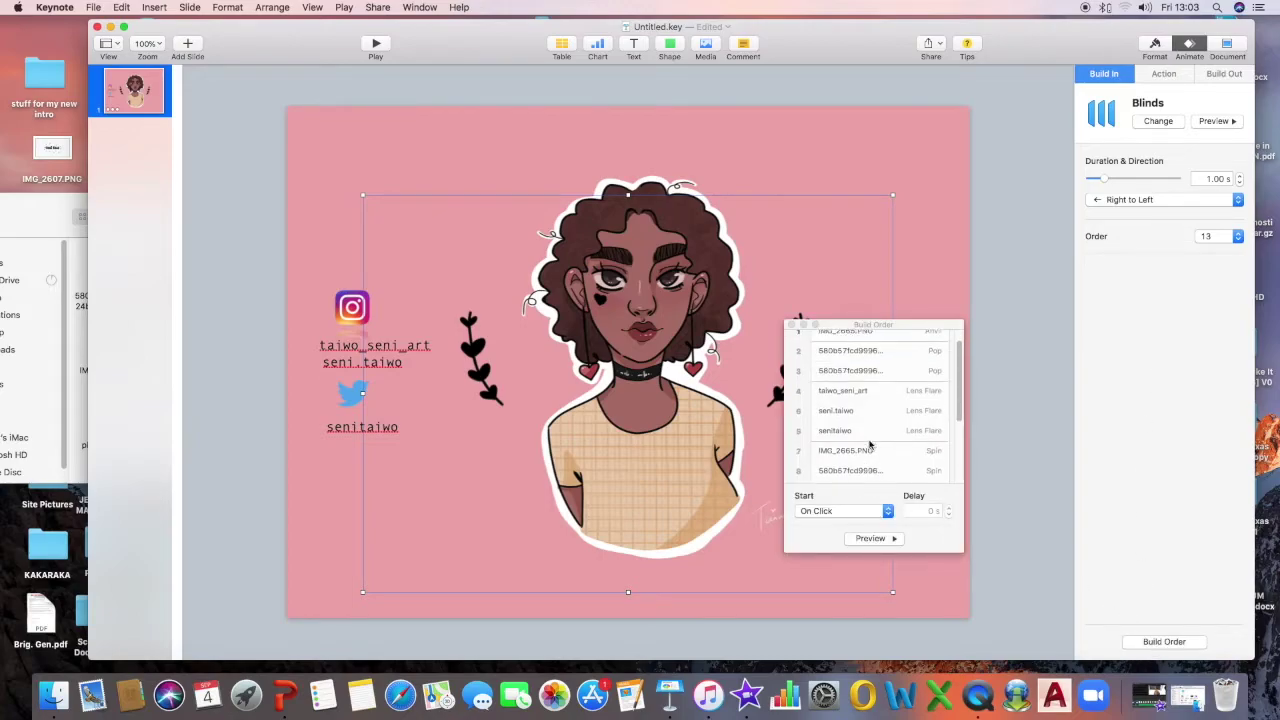
{"action": "left_click_drag", "start_coordinate": [872, 462], "coordinate": [888, 349]}
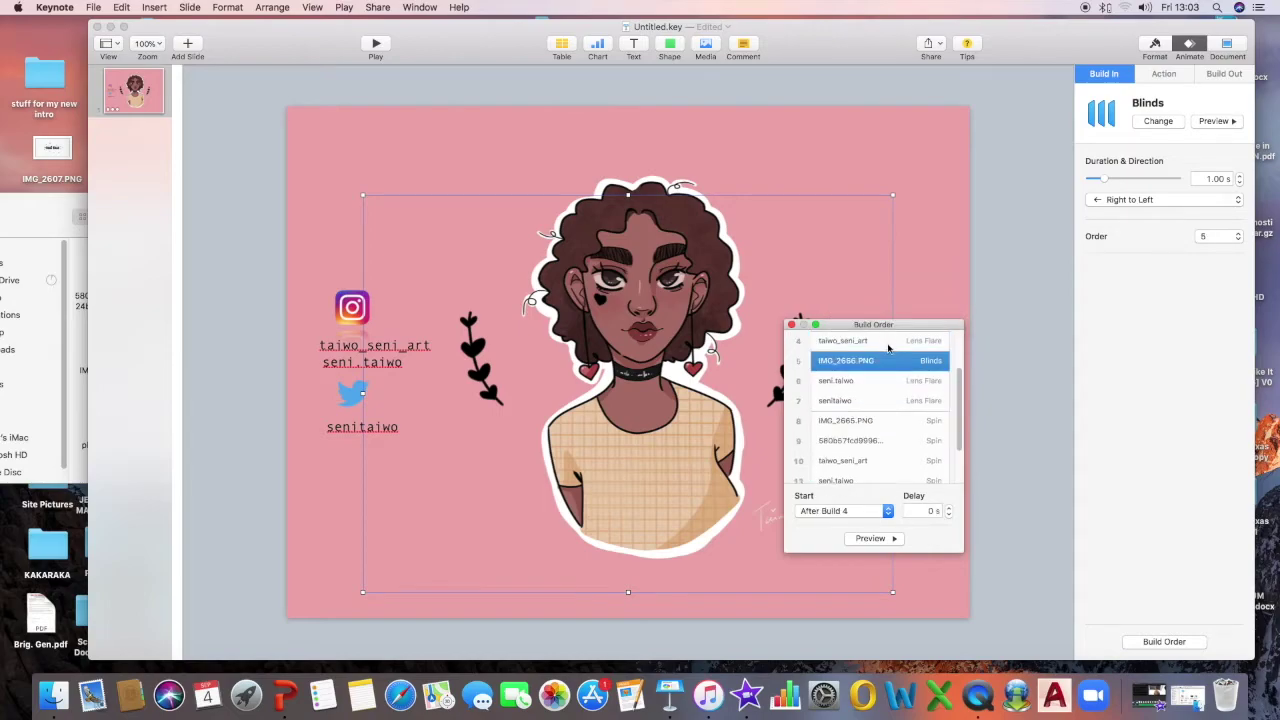
{"action": "left_click_drag", "start_coordinate": [886, 401], "coordinate": [898, 360]}
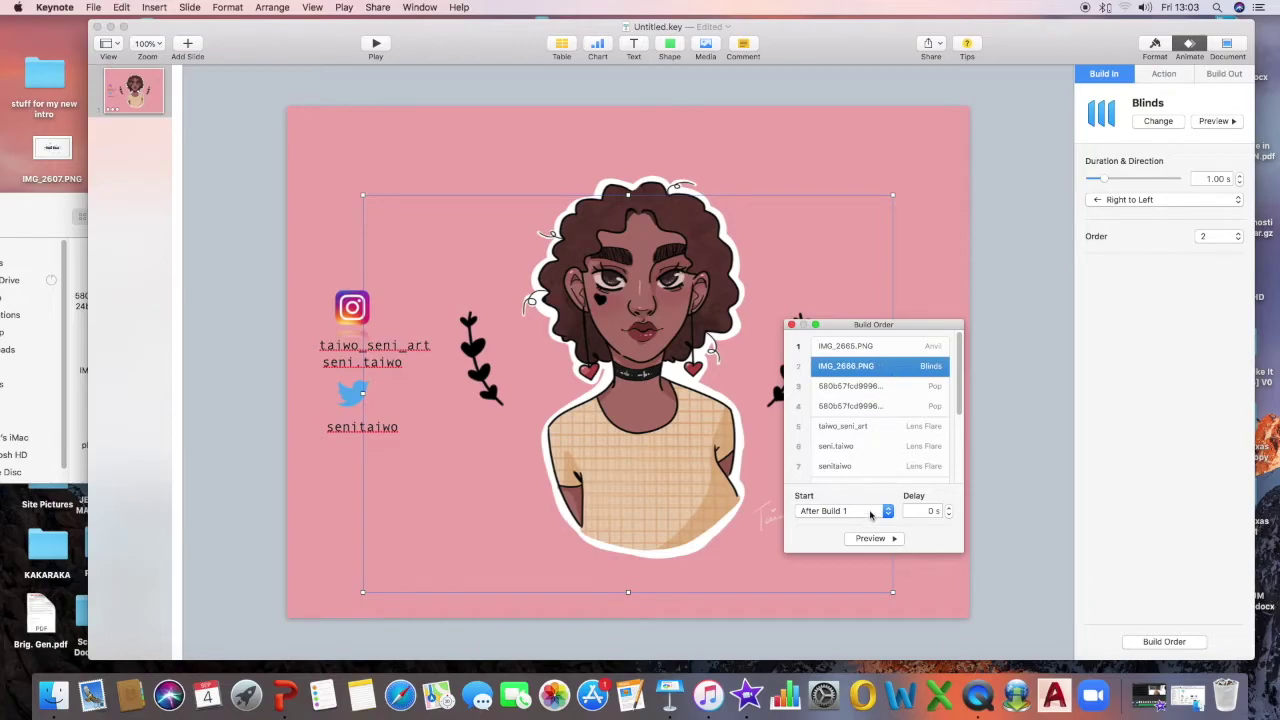
{"action": "left_click", "coordinate": [881, 540]}
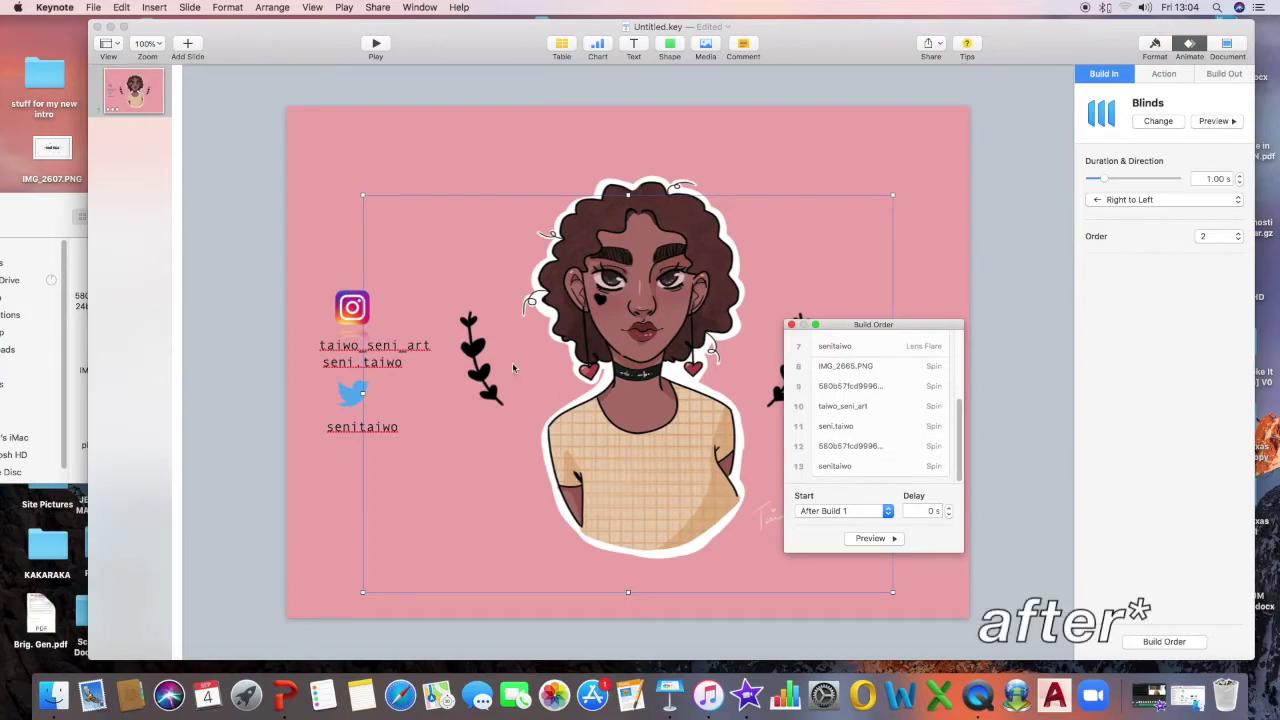
Add a Spin build-out to the leaf-branch image and set its duration to 0.80 s
{"action": "left_click", "coordinate": [505, 360]}
{"action": "left_click", "coordinate": [483, 370]}
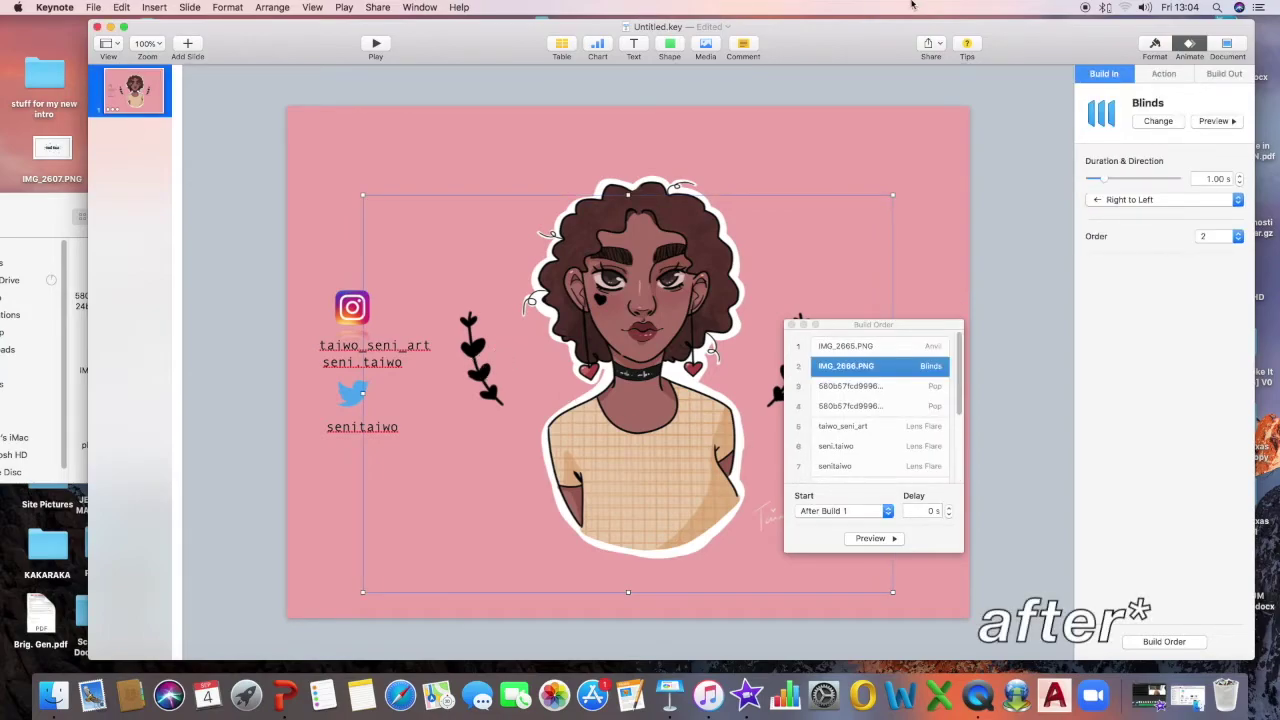
{"action": "left_click", "coordinate": [1224, 74]}
{"action": "left_click", "coordinate": [1190, 121]}
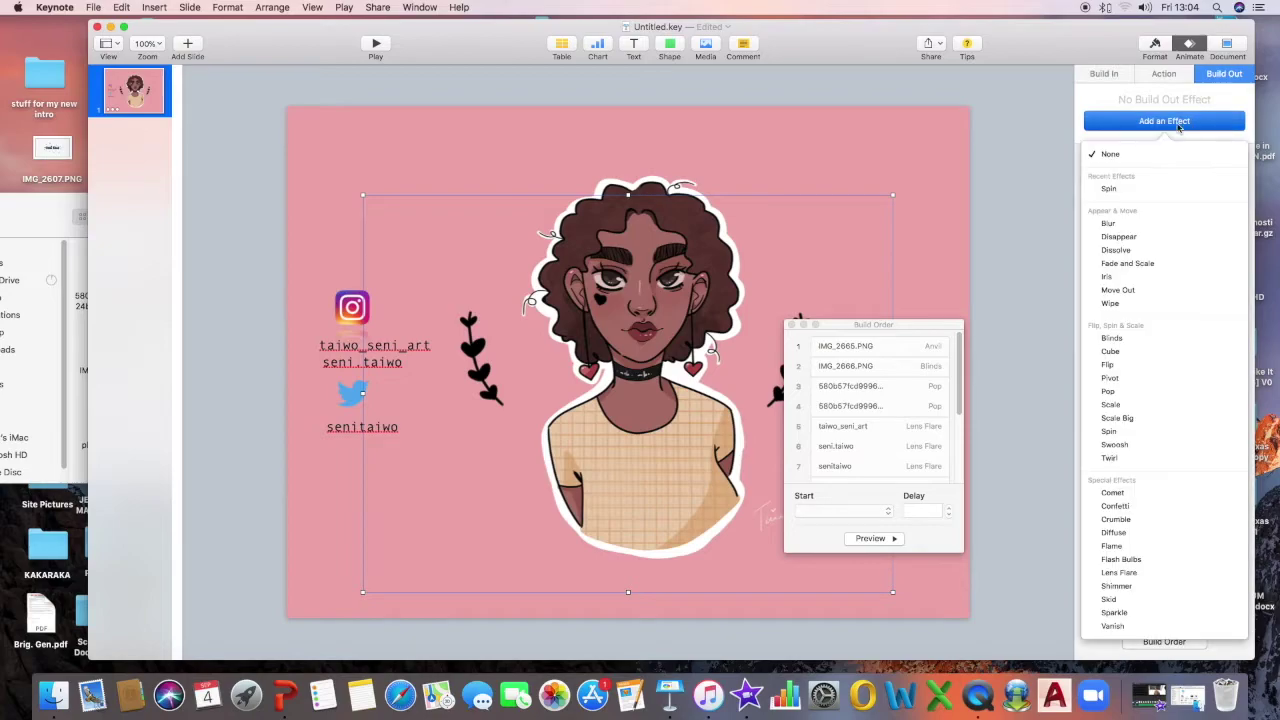
{"action": "left_click", "coordinate": [1153, 190]}
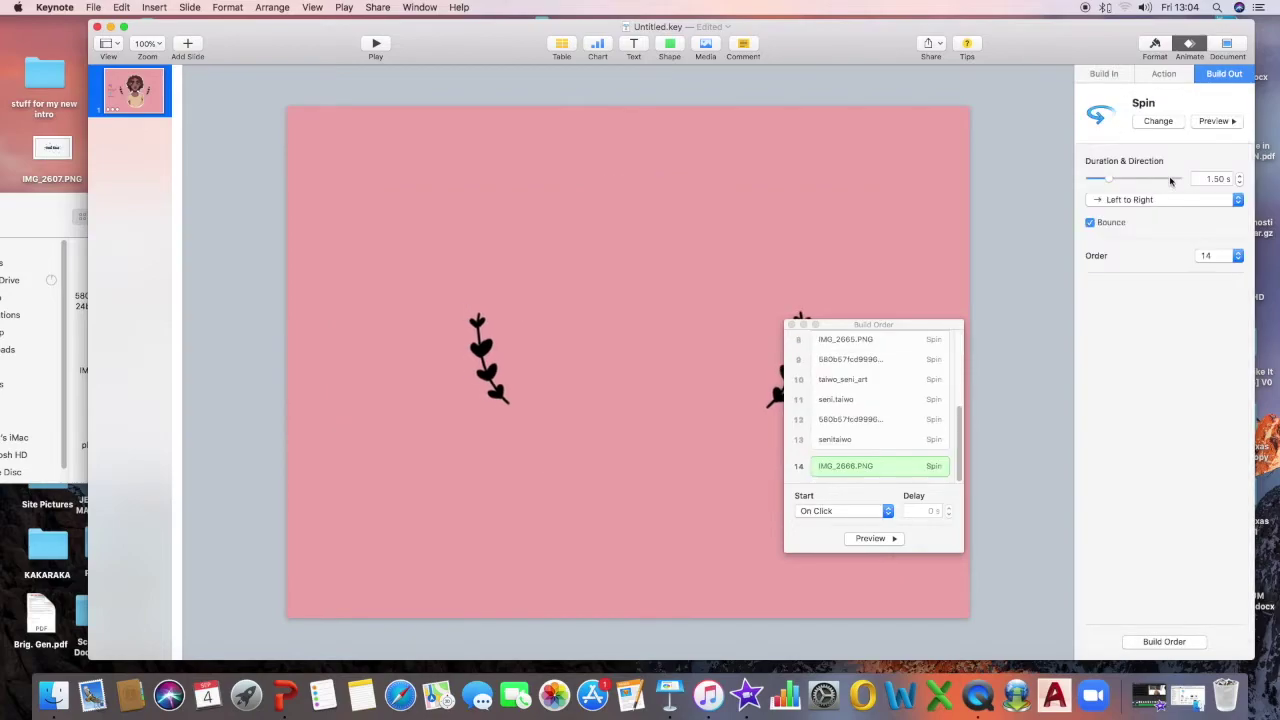
{"action": "left_click", "coordinate": [1238, 181]}
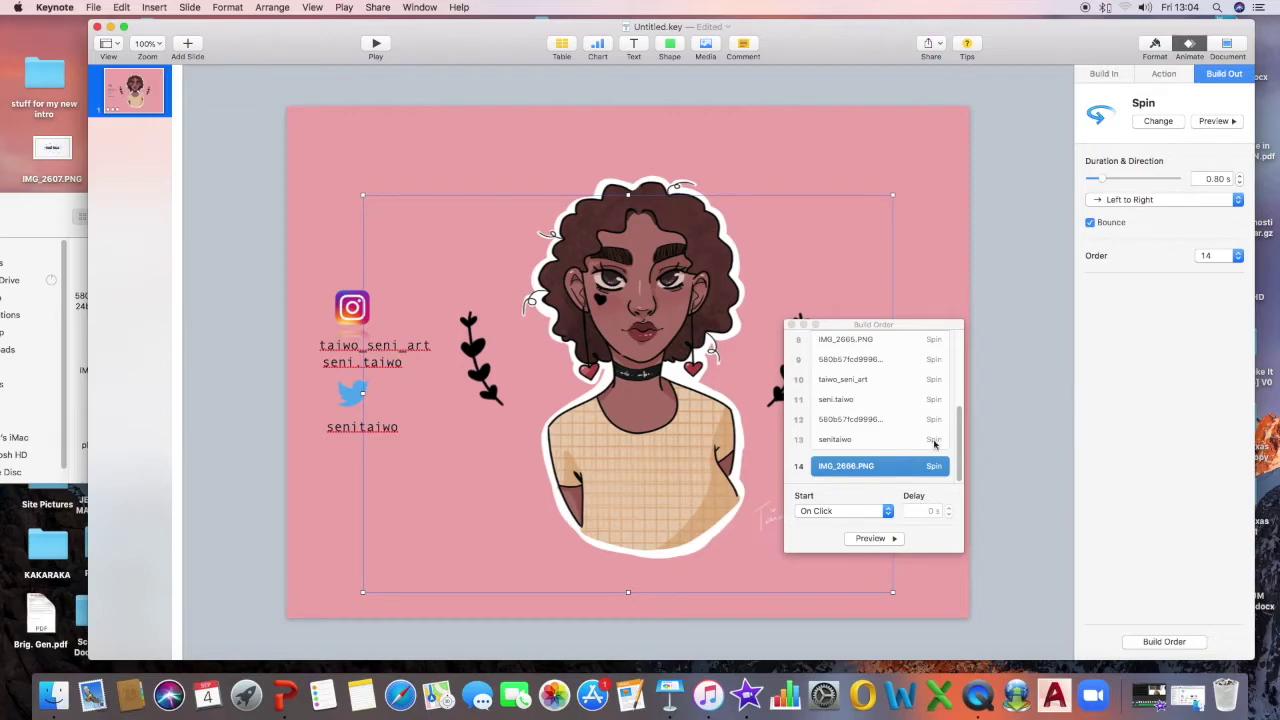
Set the branches' Spin build-out to start With Build 8 and preview the build sequence
{"action": "left_click", "coordinate": [841, 514]}
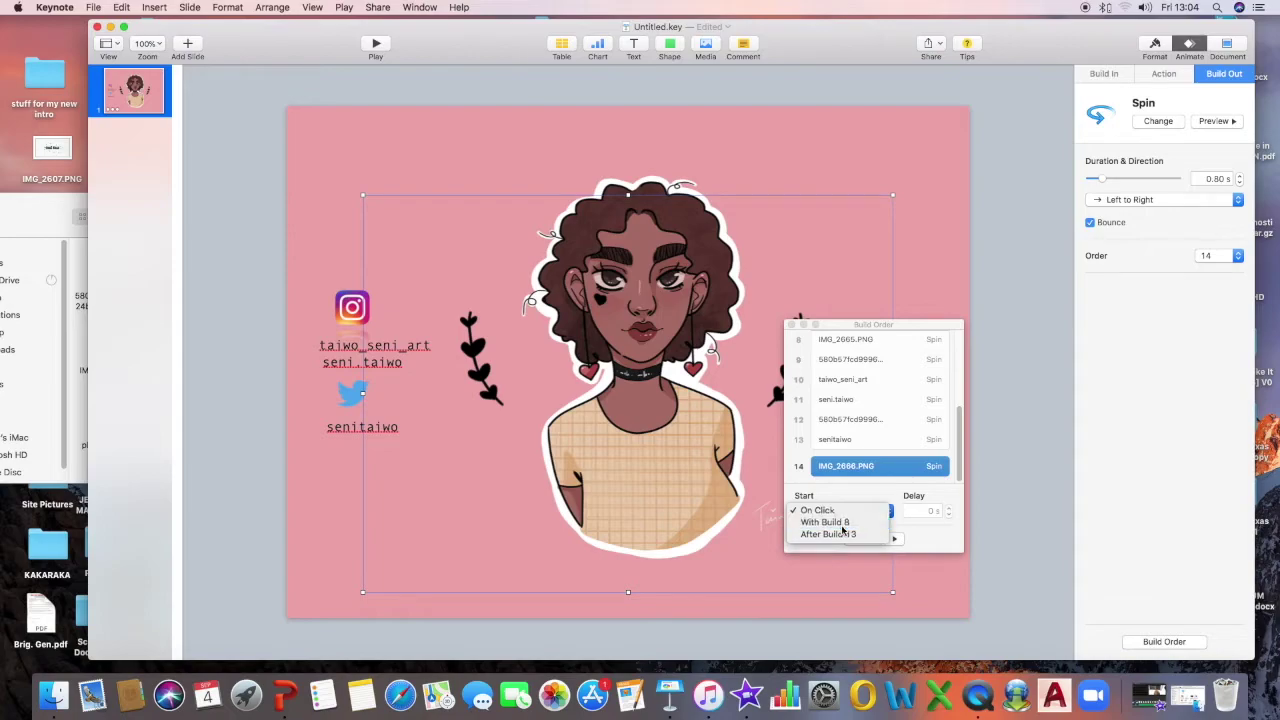
{"action": "left_click", "coordinate": [835, 523]}
{"action": "left_click", "coordinate": [849, 511]}
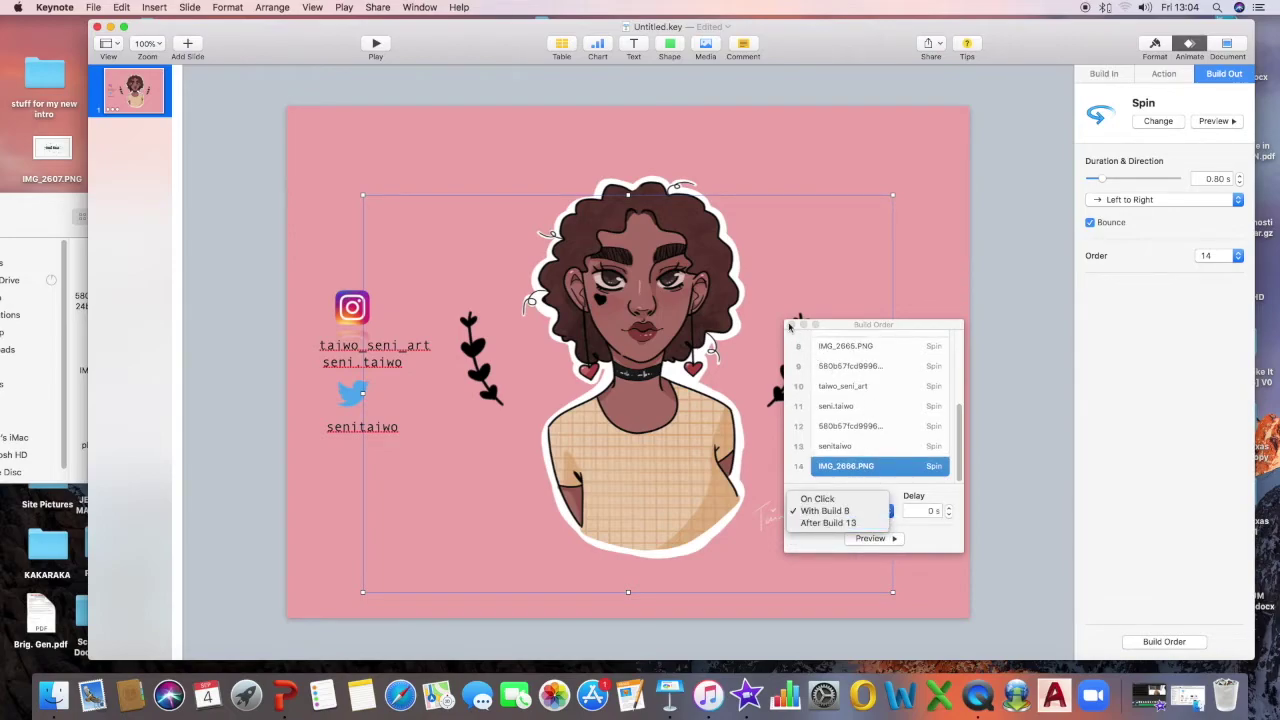
{"action": "left_click", "coordinate": [888, 539]}
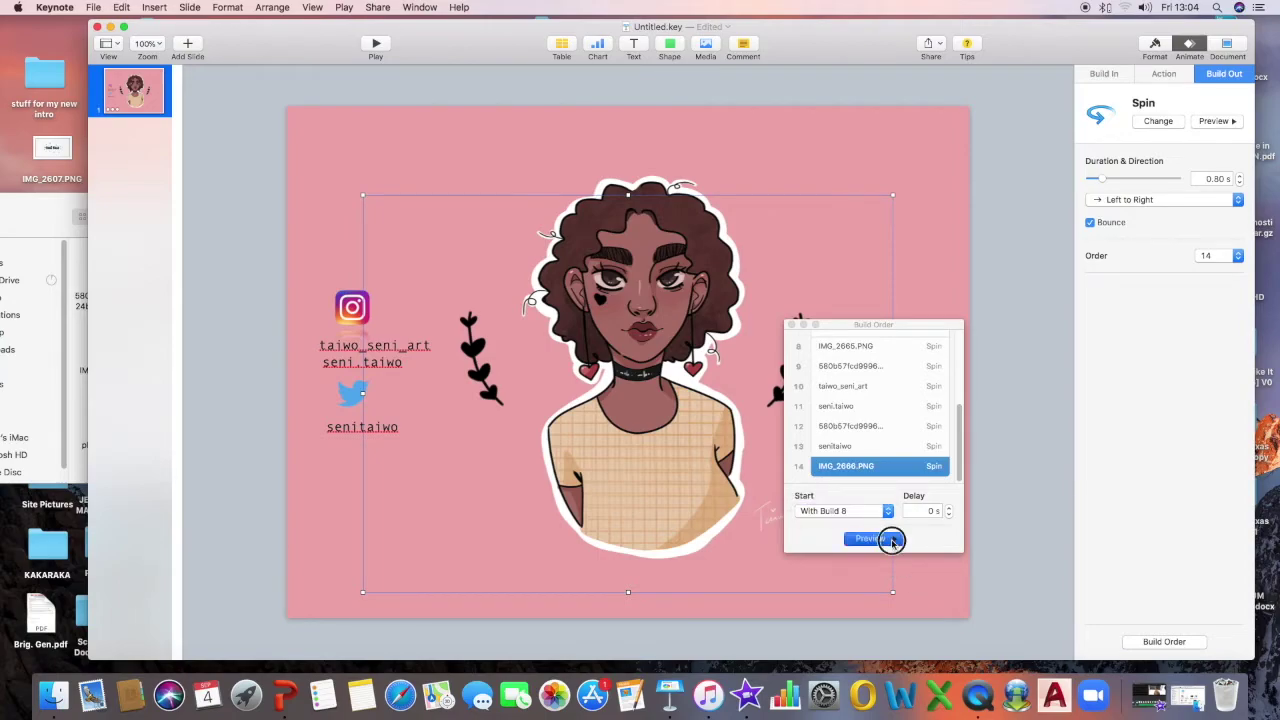
{"action": "left_click", "coordinate": [892, 540]}
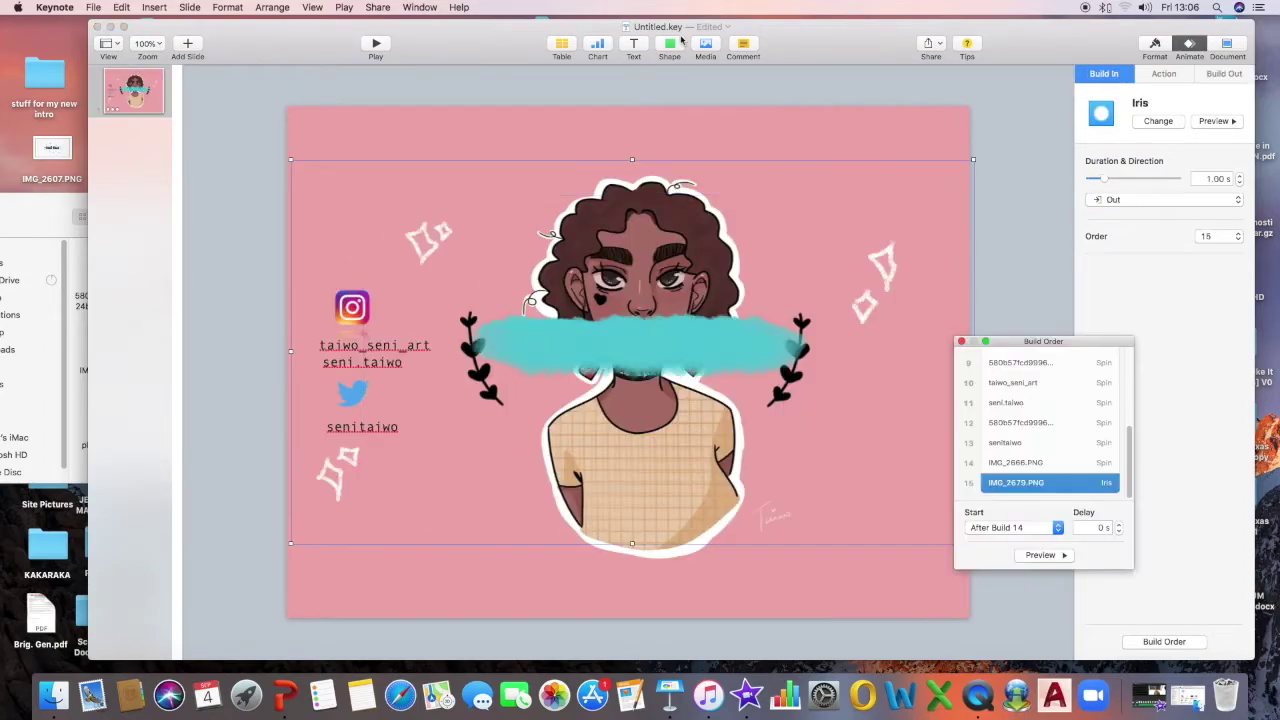
Insert a square from the grey gradient shape set and enlarge it to cover the whole slide
{"action": "left_click", "coordinate": [669, 46]}
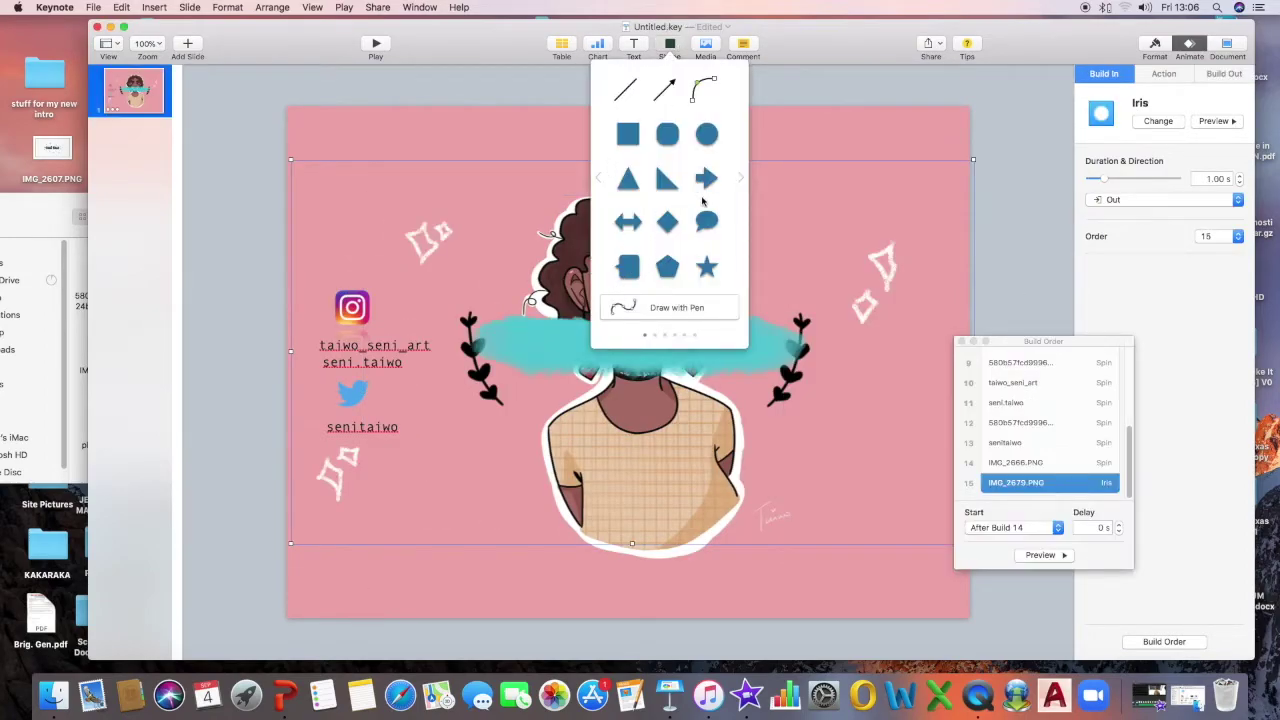
{"action": "left_click", "coordinate": [741, 179]}
{"action": "left_click", "coordinate": [741, 179]}
{"action": "left_click", "coordinate": [741, 179]}
{"action": "left_click", "coordinate": [740, 179]}
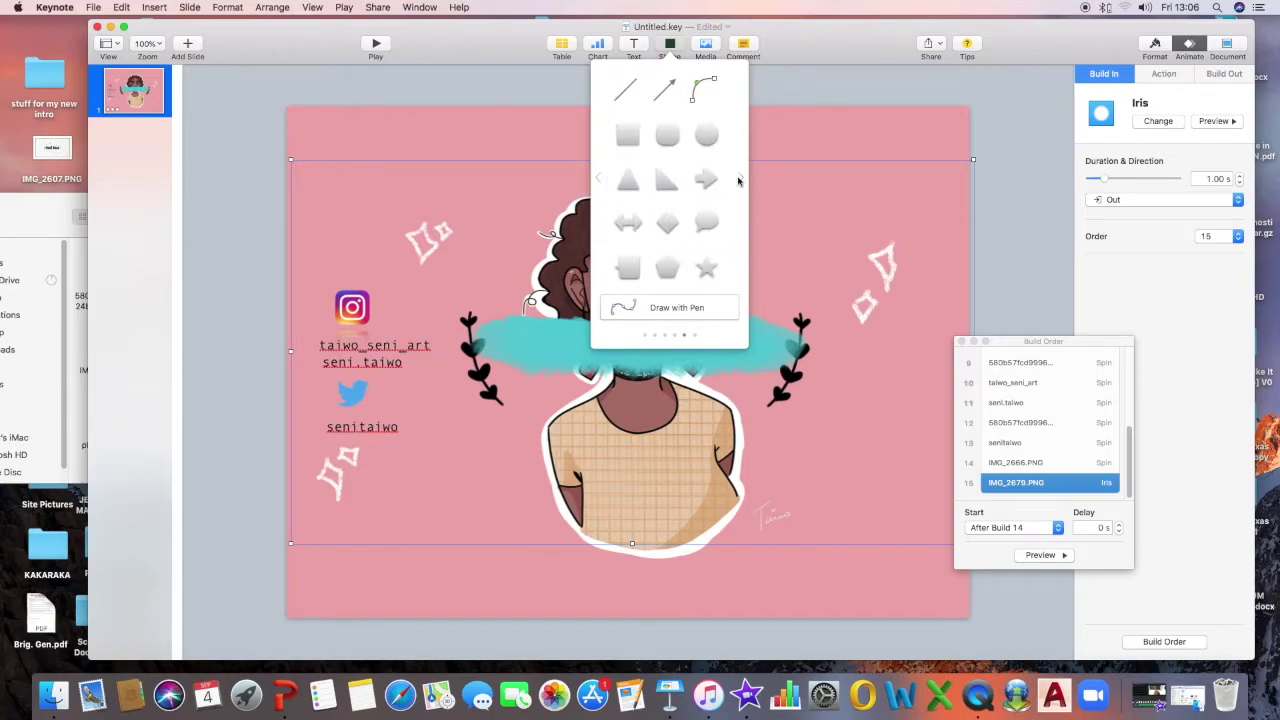
{"action": "left_click_drag", "start_coordinate": [621, 133], "coordinate": [314, 134]}
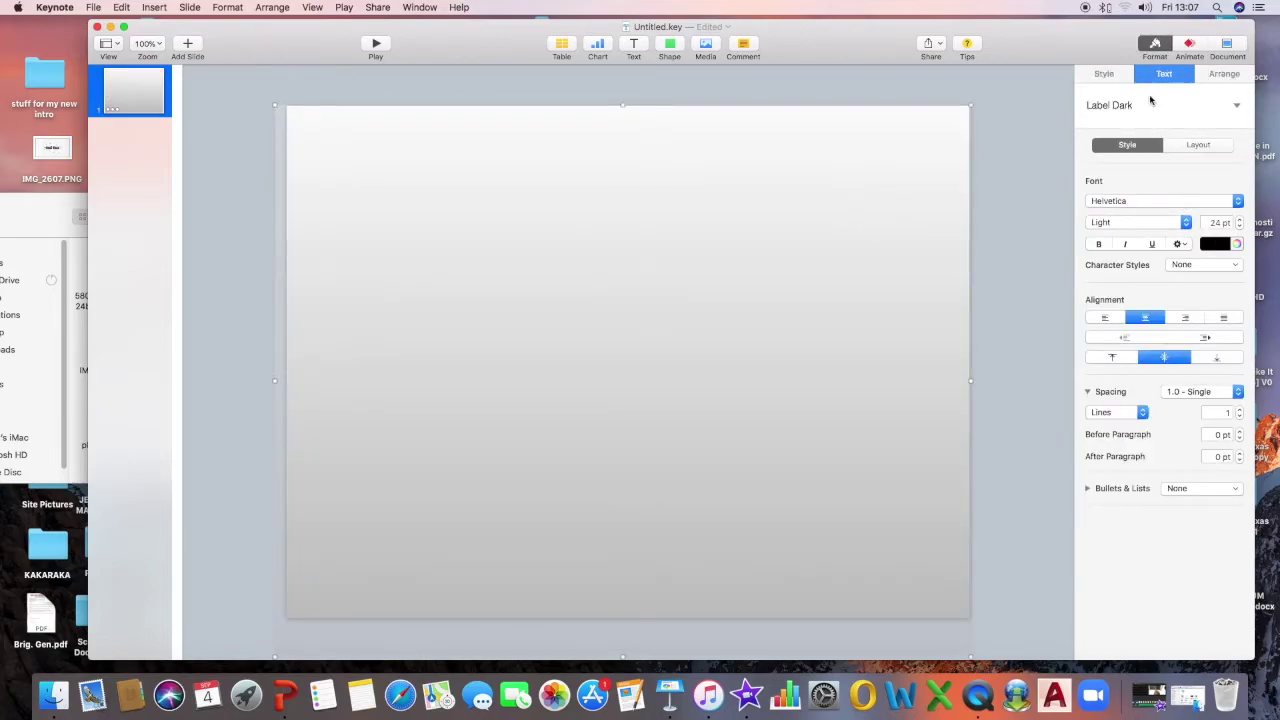
Apply the green shape style to the slide-covering rectangle and change its fill to solid light green
{"action": "left_click", "coordinate": [1124, 74]}
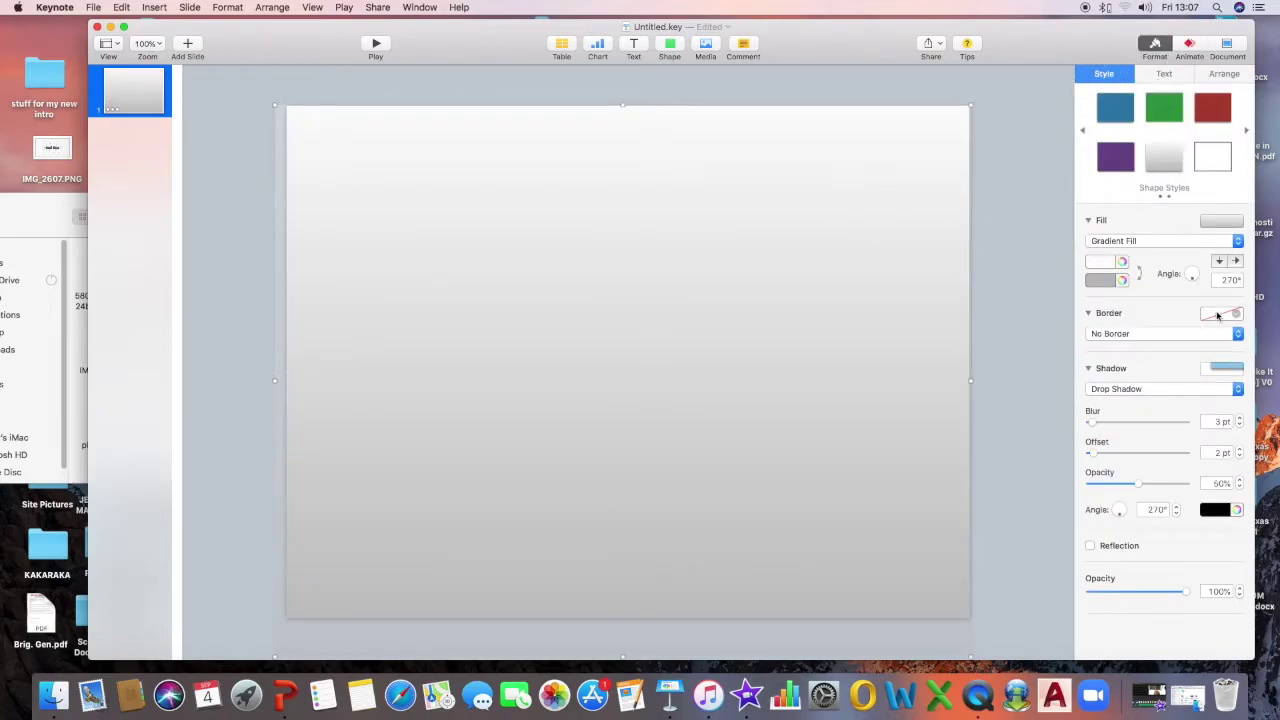
{"action": "left_click", "coordinate": [1163, 107]}
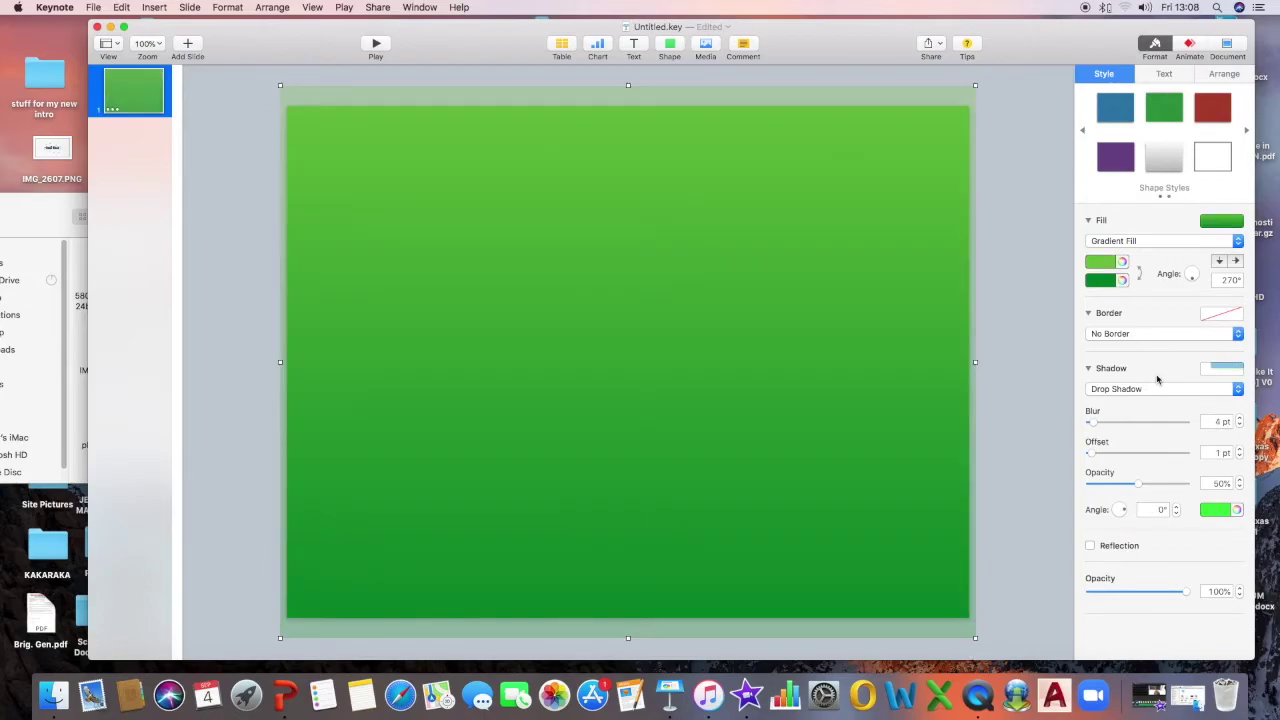
{"action": "left_click", "coordinate": [1222, 221]}
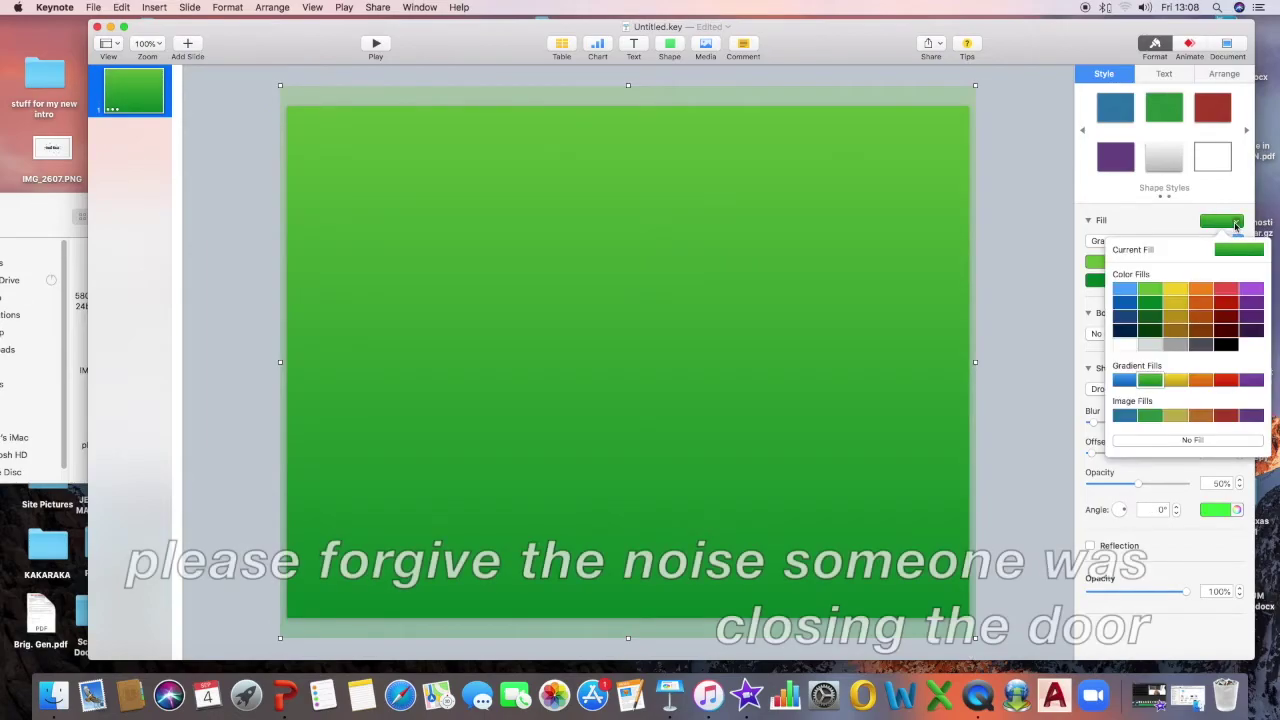
{"action": "left_click", "coordinate": [1152, 290]}
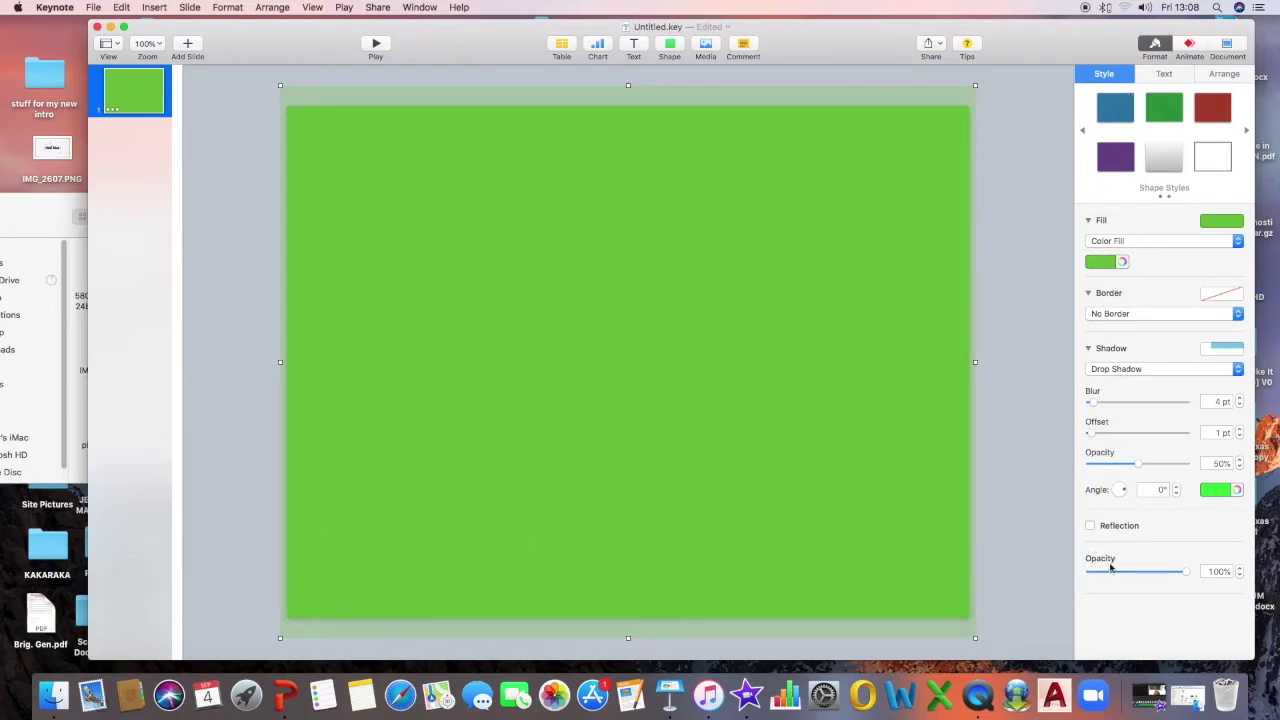
Preview the Blur effect on the green rectangle, add it as the build-in, and set its duration to 0.80 s
{"action": "left_click", "coordinate": [1190, 45]}
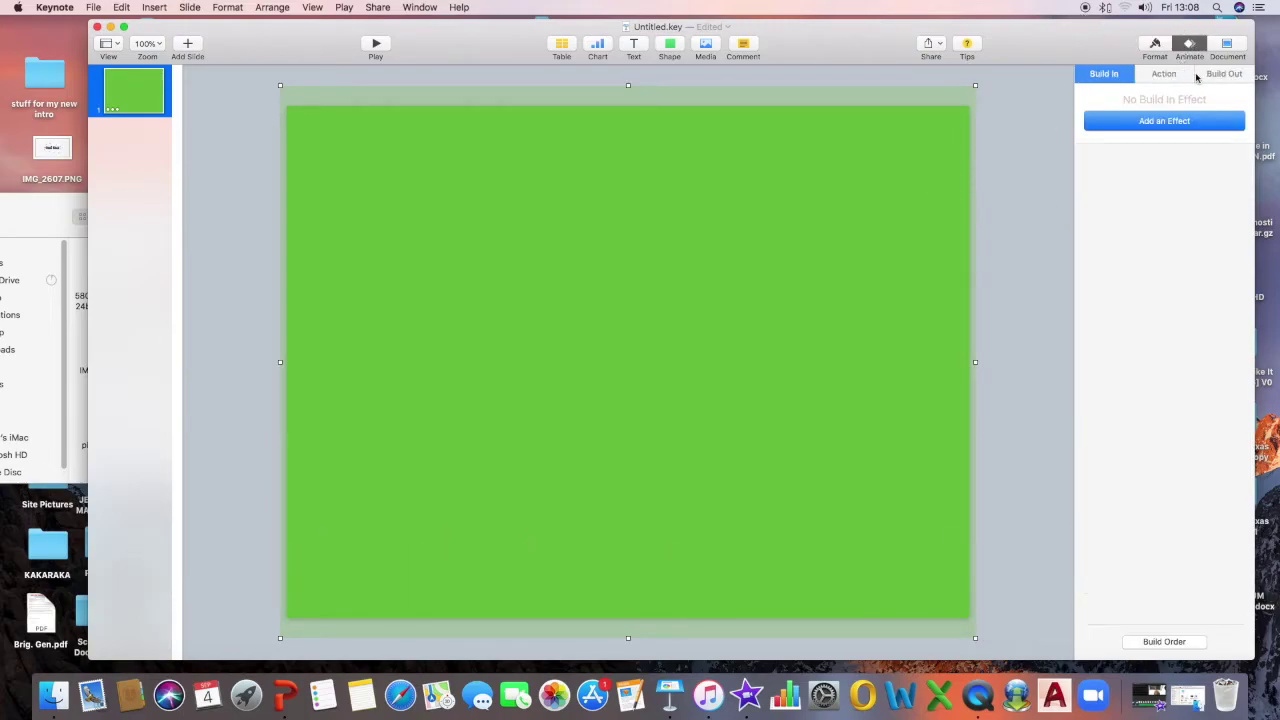
{"action": "left_click", "coordinate": [1146, 121]}
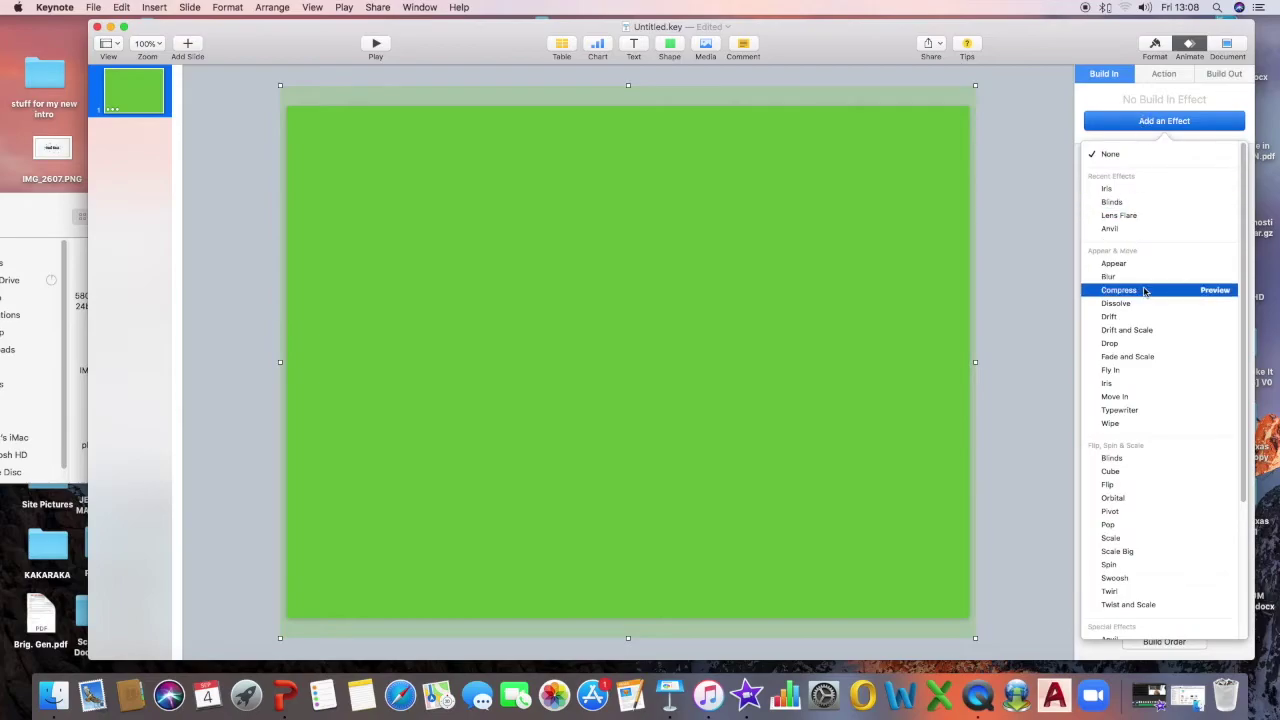
{"action": "scroll", "coordinate": [1118, 385], "scroll_direction": "down", "scroll_amount": 3}
{"action": "scroll", "coordinate": [1118, 380], "scroll_direction": "up", "scroll_amount": 5}
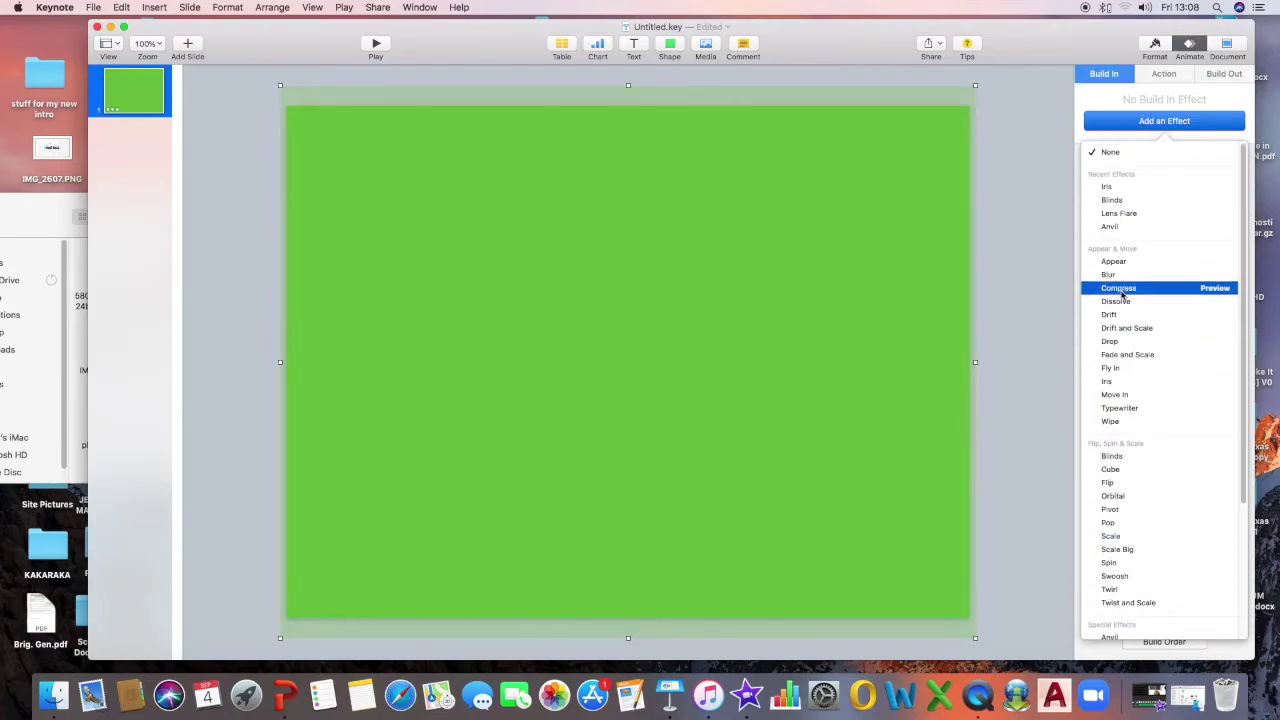
{"action": "left_click", "coordinate": [1217, 275]}
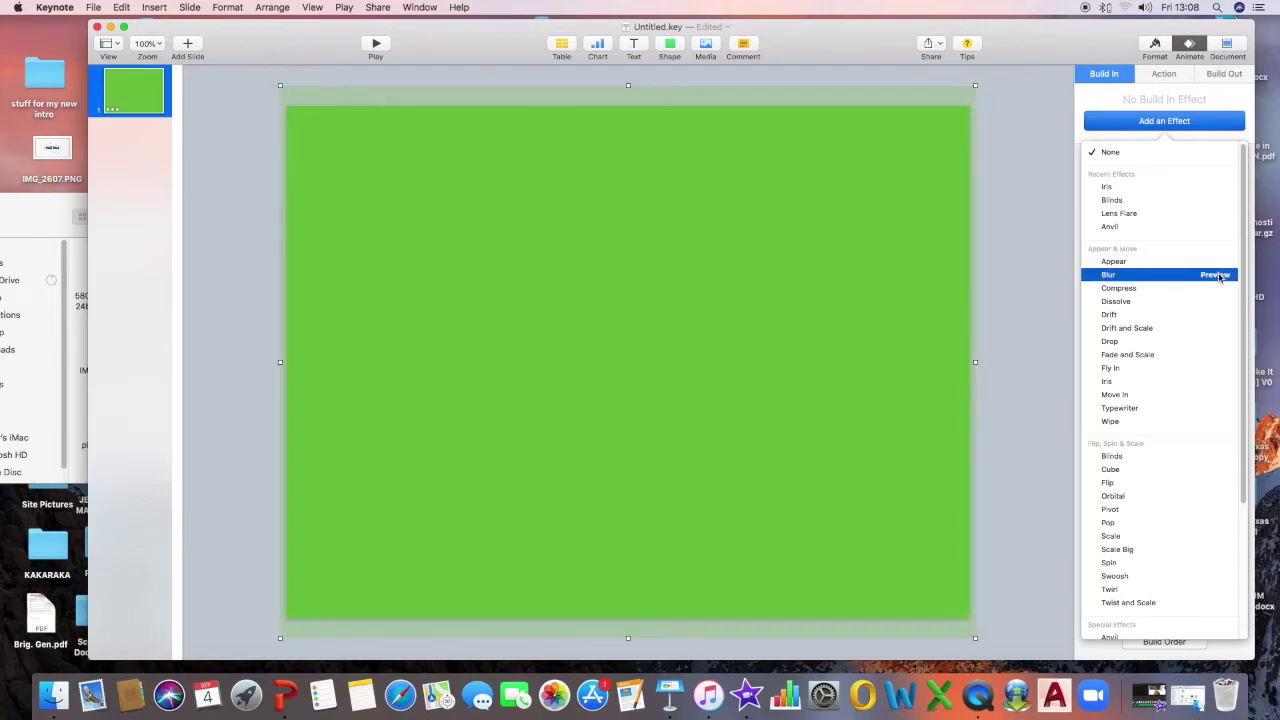
{"action": "left_click", "coordinate": [1217, 275]}
{"action": "left_click", "coordinate": [1217, 275]}
{"action": "left_click", "coordinate": [1160, 274]}
{"action": "left_click", "coordinate": [1106, 182]}
{"action": "left_click_drag", "start_coordinate": [1110, 186], "coordinate": [1104, 185]}
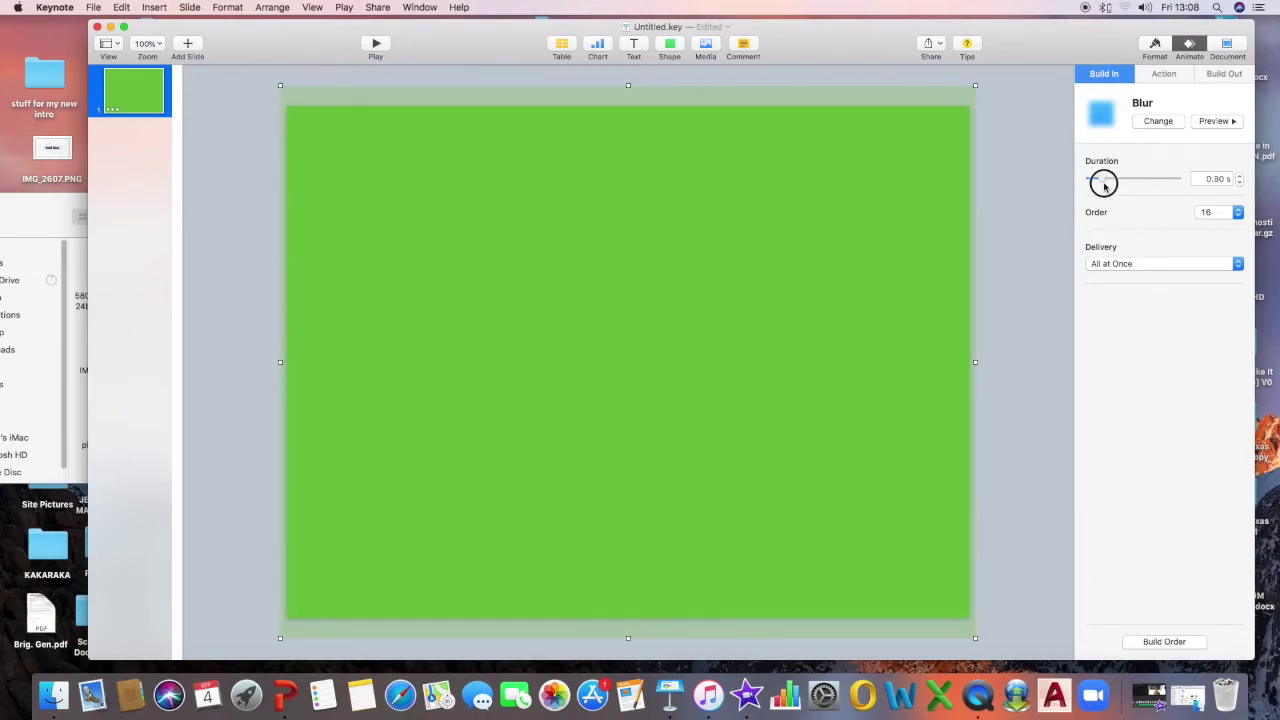
Set the green shape's Blur build to start After Build 15 and preview the build sequence
{"action": "left_click", "coordinate": [1187, 646]}
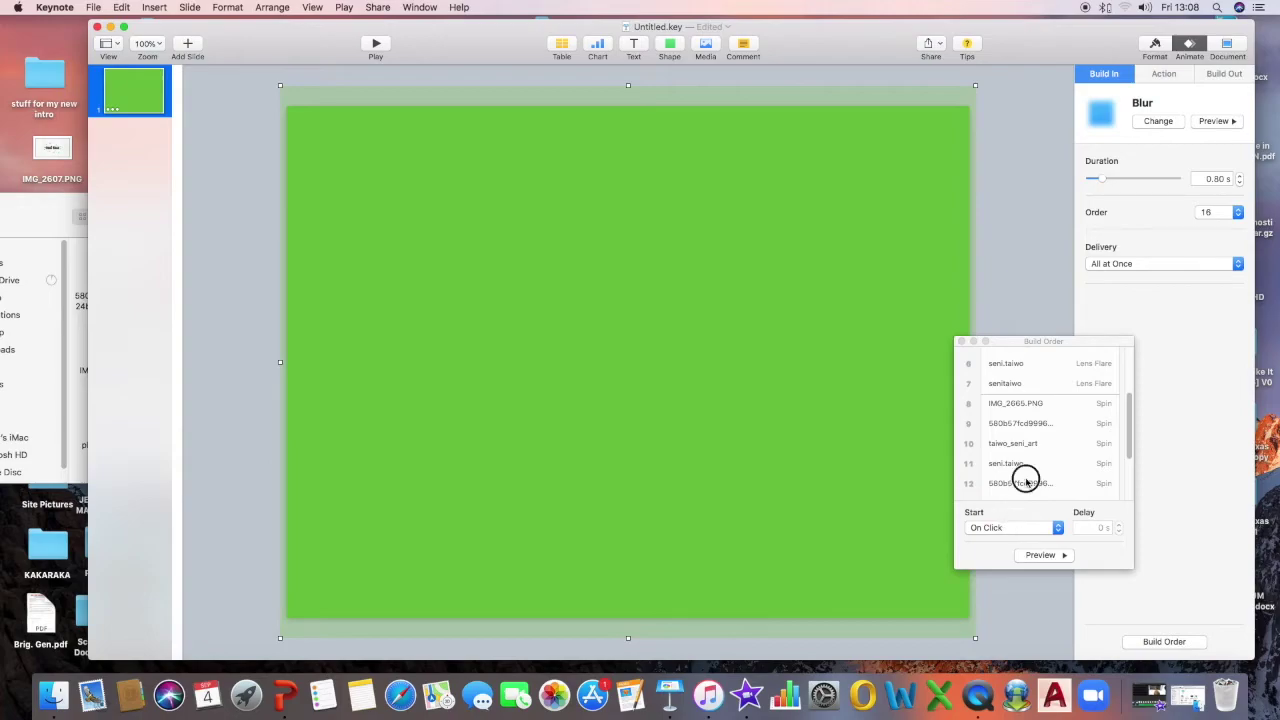
{"action": "scroll", "coordinate": [1023, 474], "scroll_direction": "down", "scroll_amount": 3}
{"action": "left_click", "coordinate": [1022, 527]}
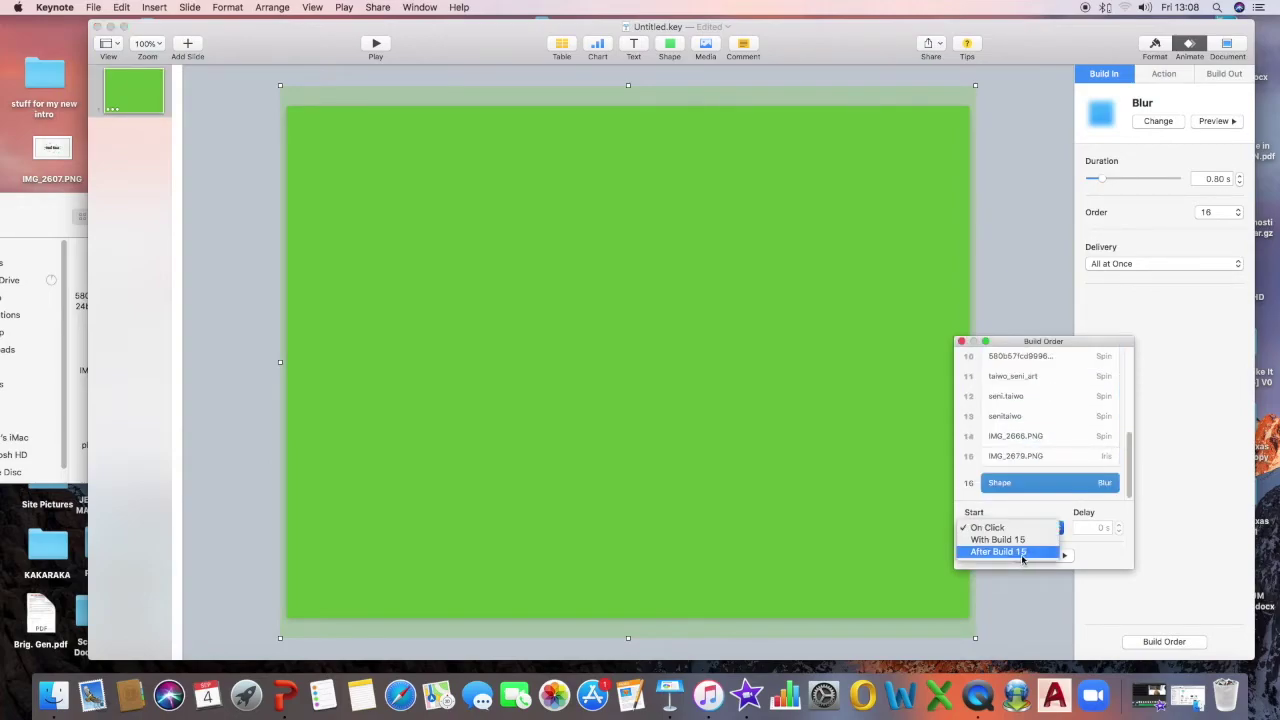
{"action": "left_click", "coordinate": [1022, 554]}
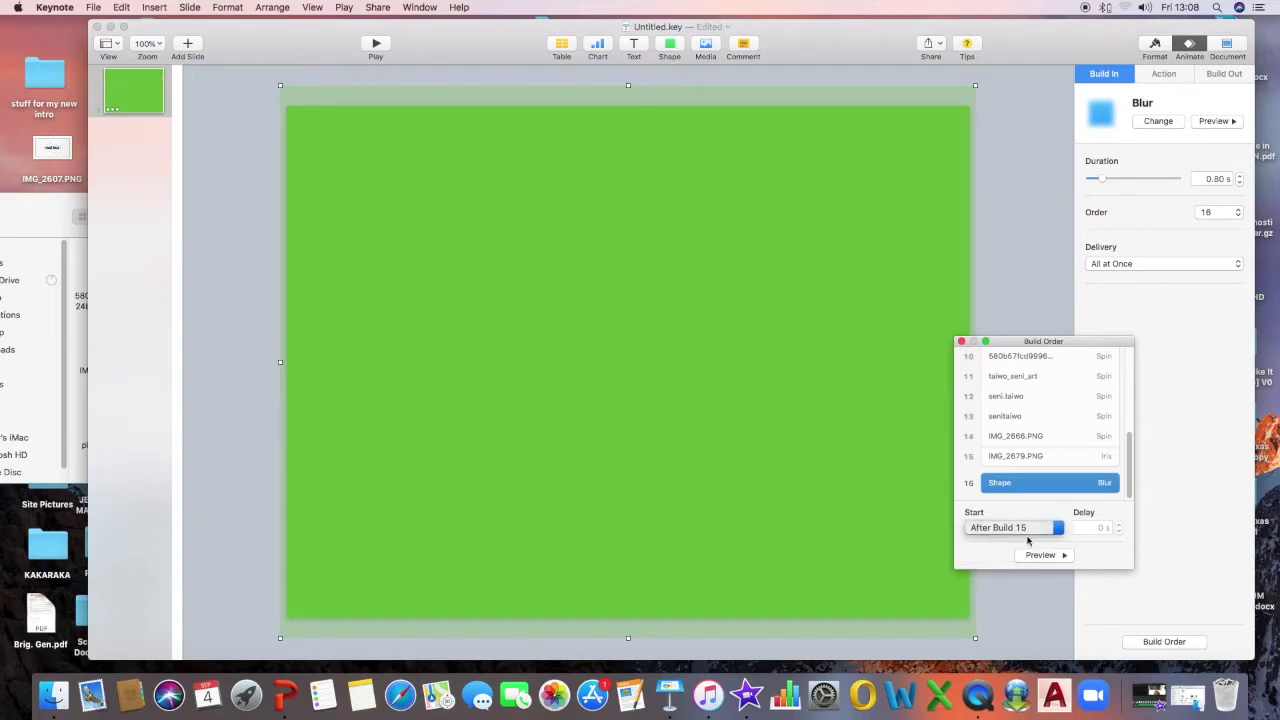
{"action": "left_click", "coordinate": [1076, 463]}
{"action": "left_click", "coordinate": [1062, 555]}
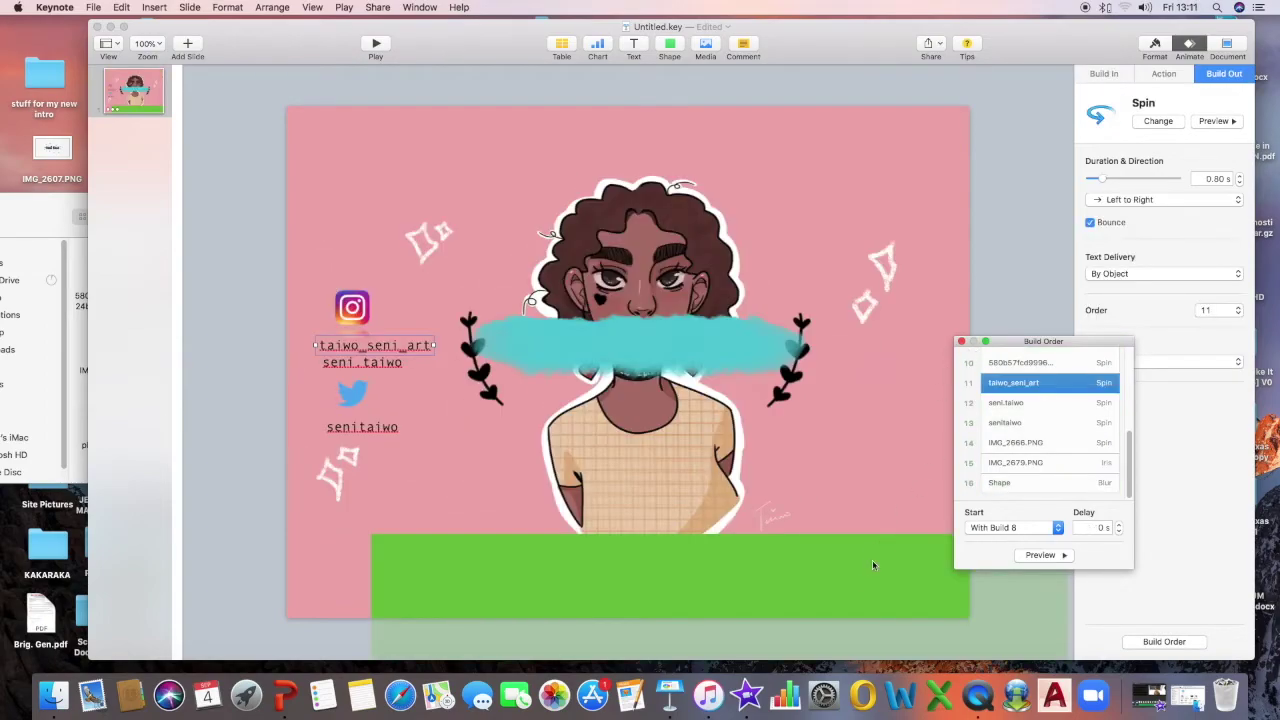
Move the green rectangle back over the whole slide and set its Blur build's delay to 1.50 s
{"action": "left_click_drag", "start_coordinate": [871, 563], "coordinate": [768, 147]}
{"action": "left_click", "coordinate": [1041, 558]}
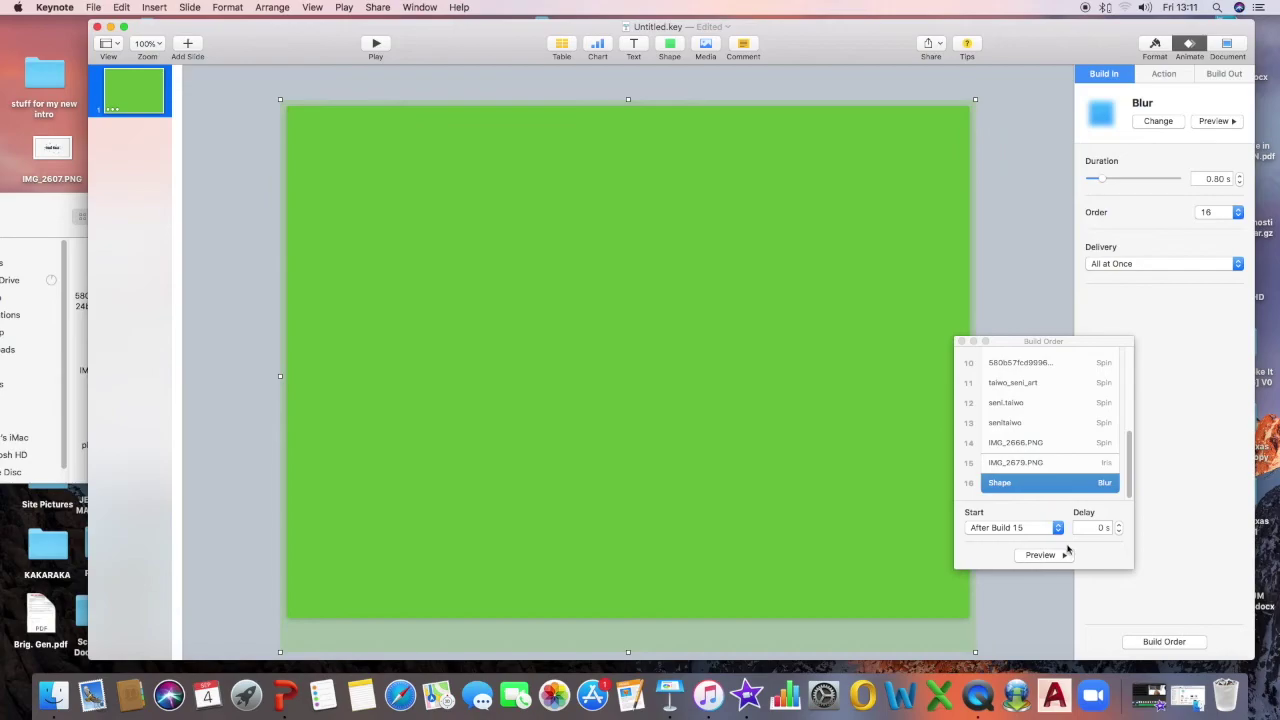
{"action": "left_click", "coordinate": [1100, 460]}
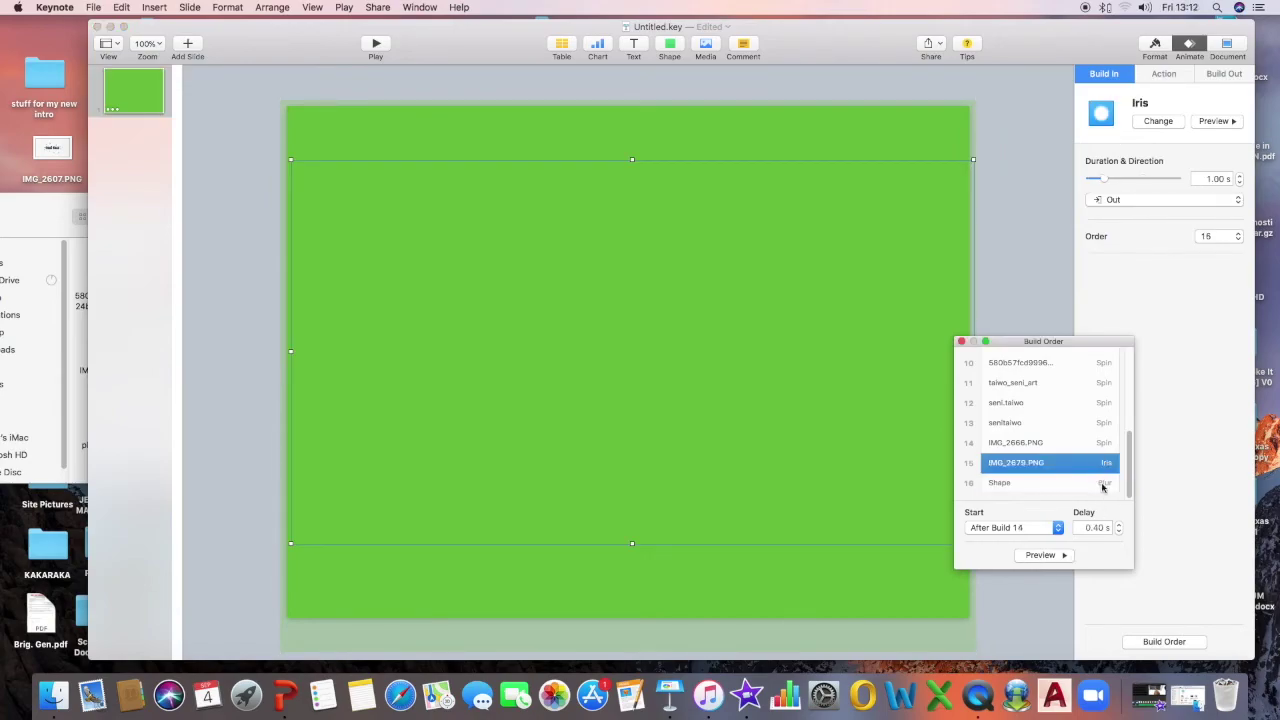
{"action": "left_click", "coordinate": [1118, 531]}
Export the presentation to the Desktop as a 1080p QuickTime movie named new art channel intro
{"action": "left_click", "coordinate": [93, 7]}
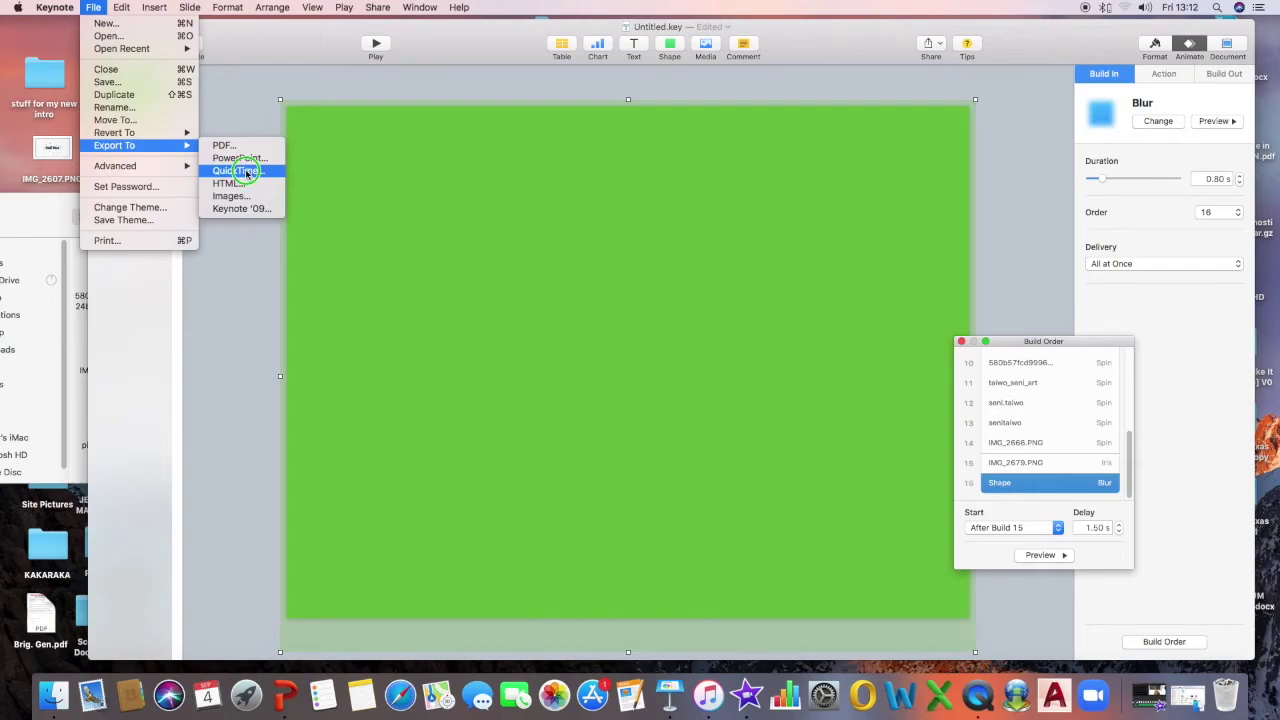
{"action": "left_click", "coordinate": [248, 172]}
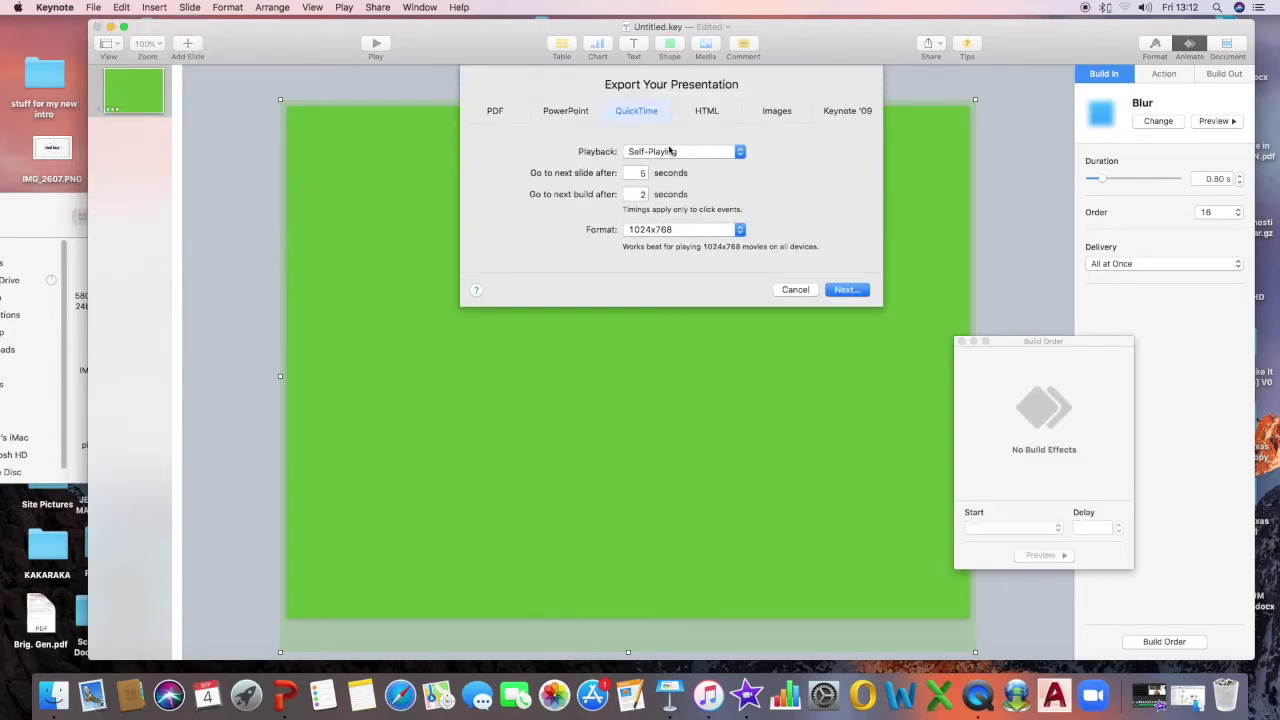
{"action": "left_click", "coordinate": [684, 233]}
{"action": "left_click", "coordinate": [669, 254]}
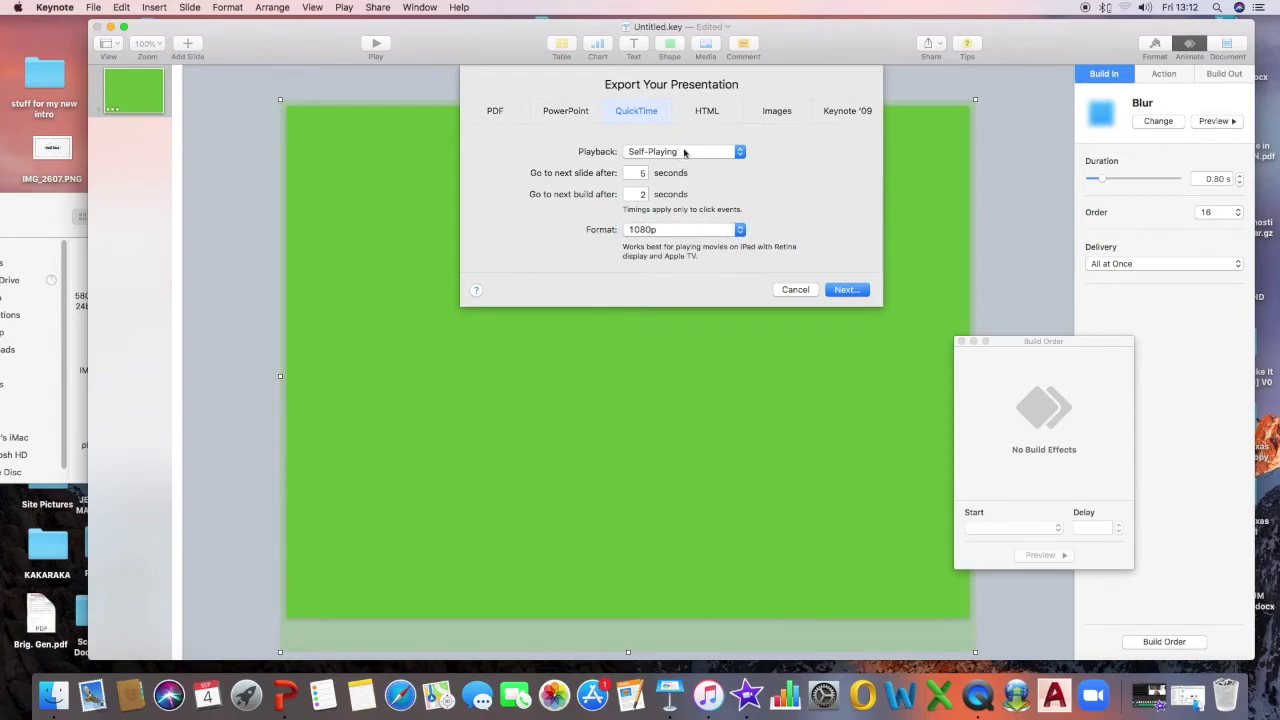
{"action": "left_click", "coordinate": [846, 291]}
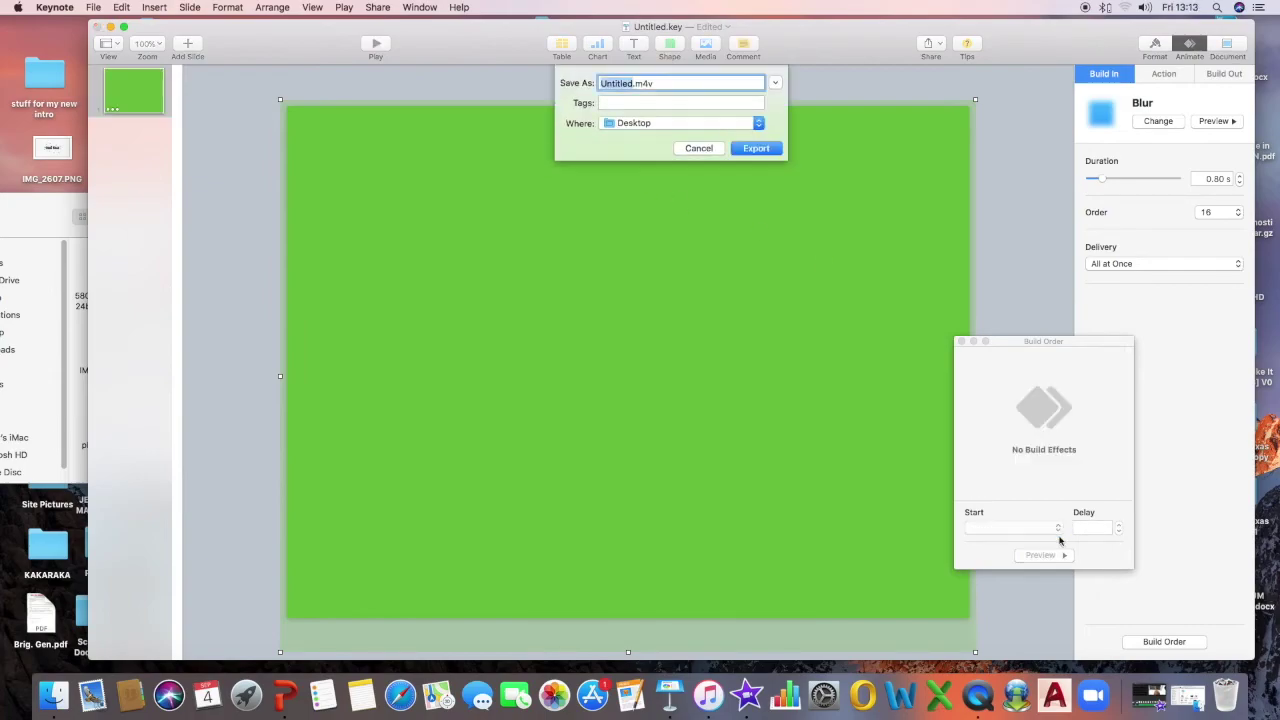
{"action": "key", "text": "BackSpace"}
{"action": "key", "text": "Return"}
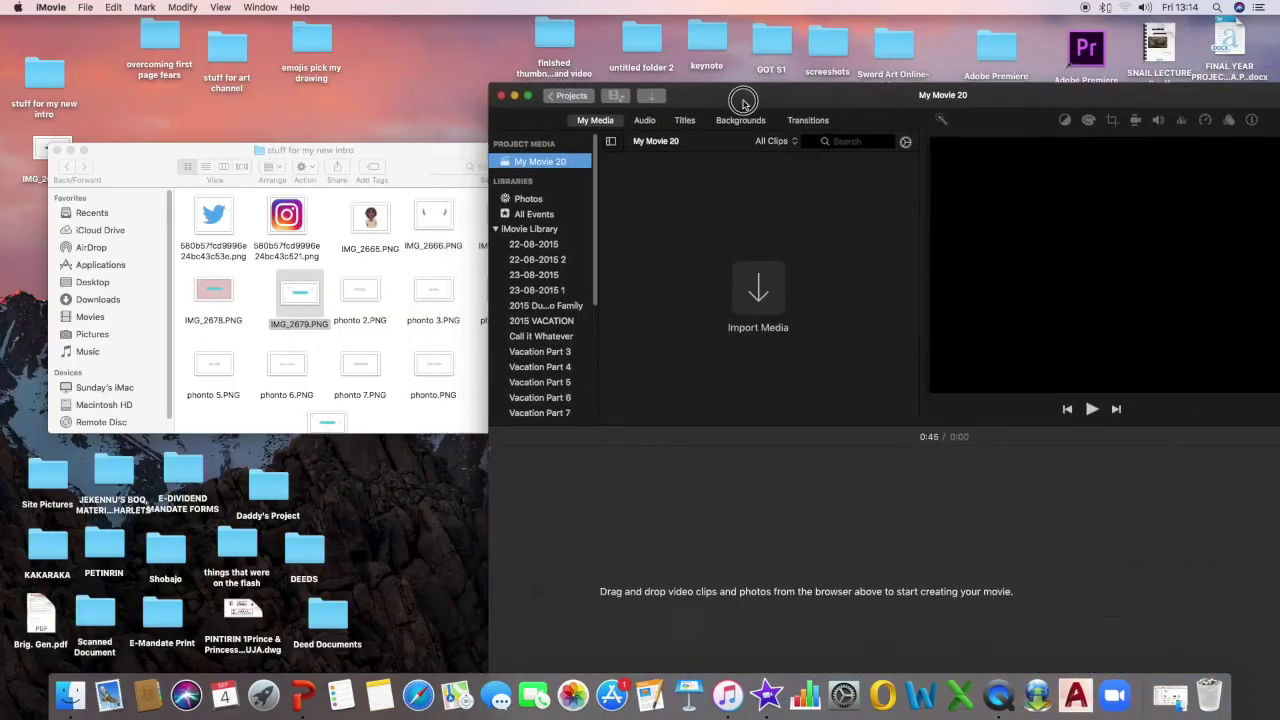
In iMovie, move the empty My Movie 20 project window aside to uncover the exported video on the desktop
{"action": "left_click_drag", "start_coordinate": [739, 100], "coordinate": [212, 132]}
{"action": "left_click_drag", "start_coordinate": [287, 130], "coordinate": [187, 123]}
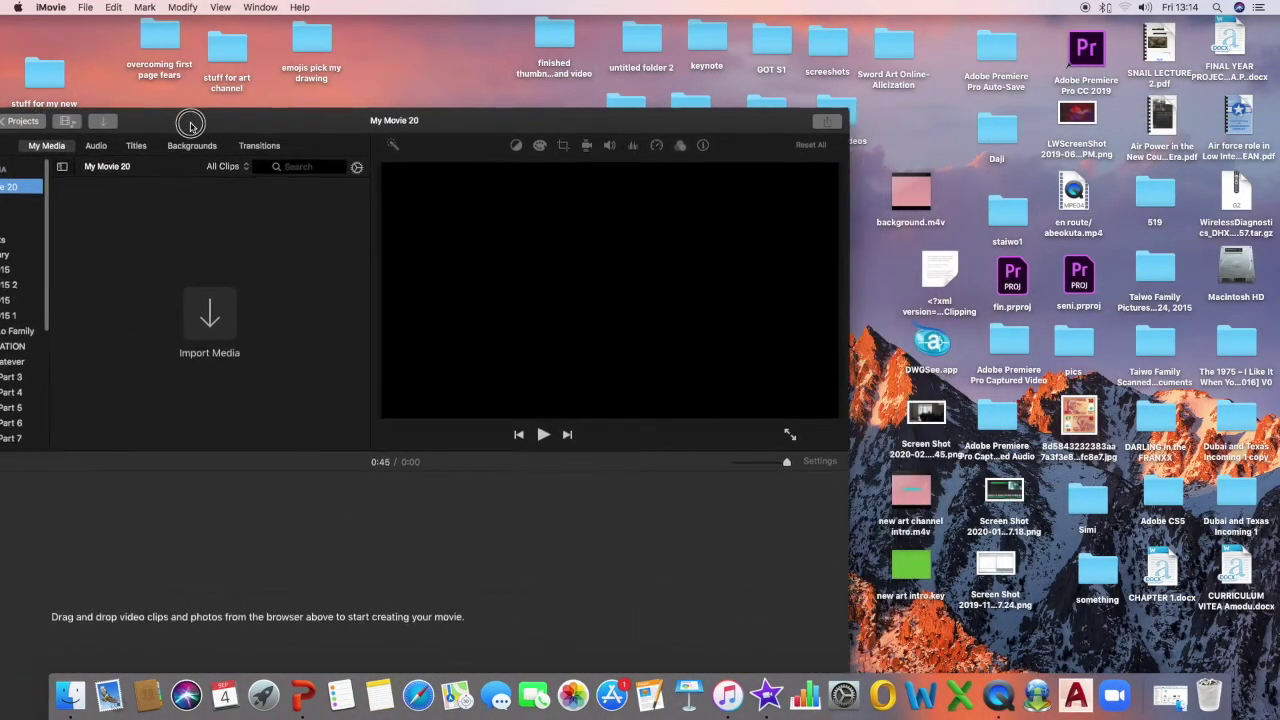